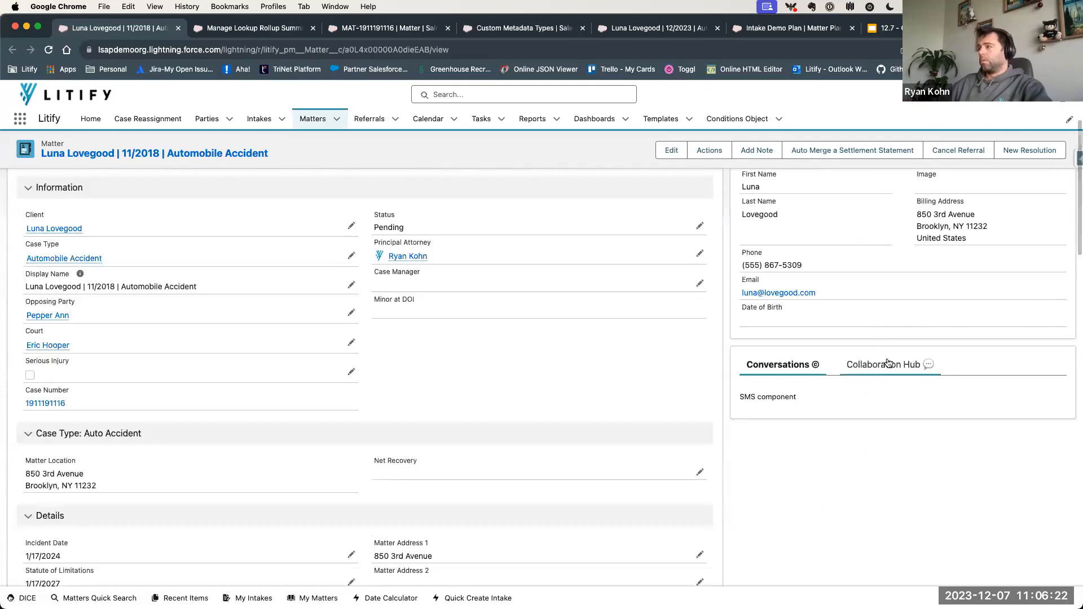
- Show the matter's Collaboration Hub and examine the # Open Tasks, Highest Negotiation and Lowest Negotiation fields under DLRS Demo
click(852, 365)
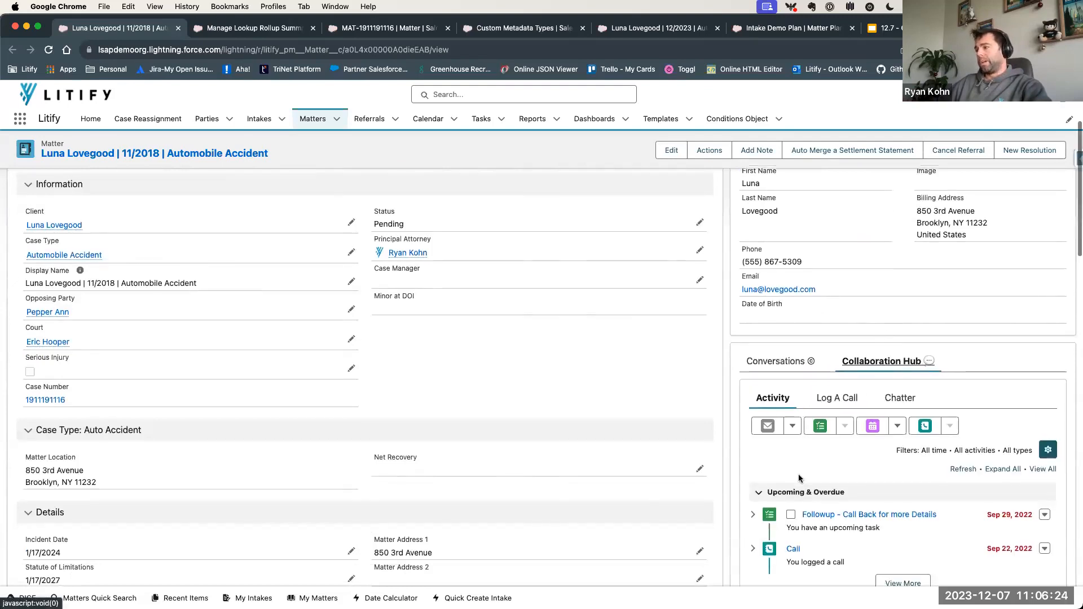
scroll(795, 489, down, 1)
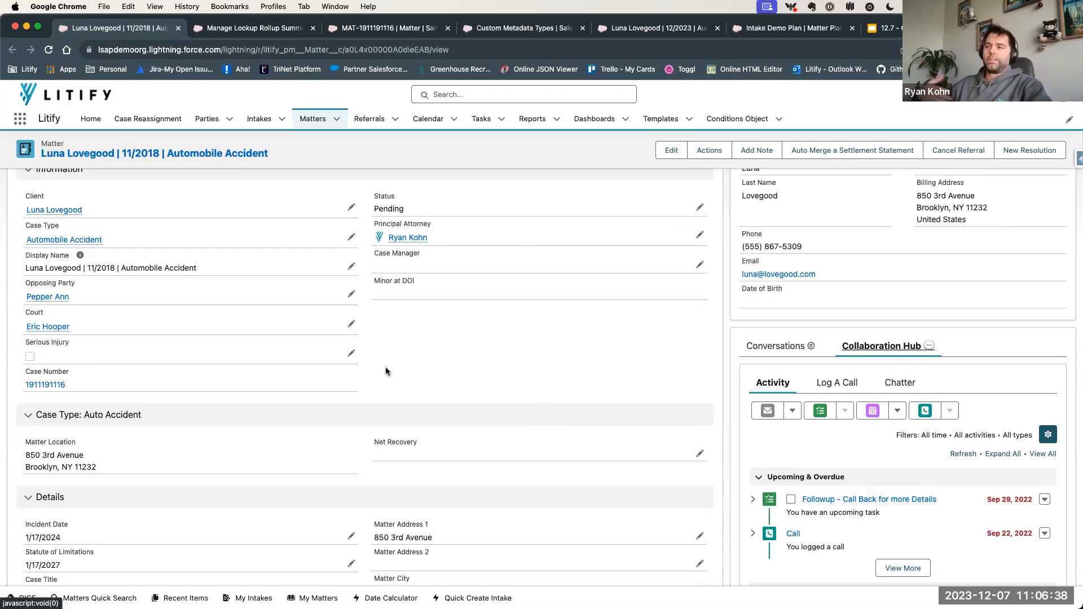
scroll(324, 433, down, 15)
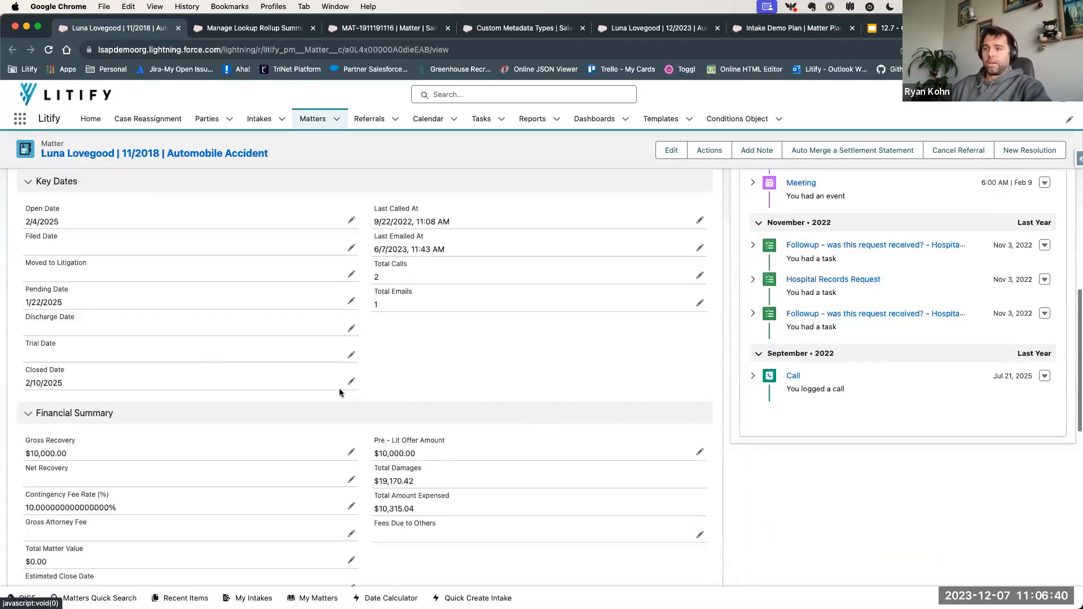
scroll(119, 533, down, 3)
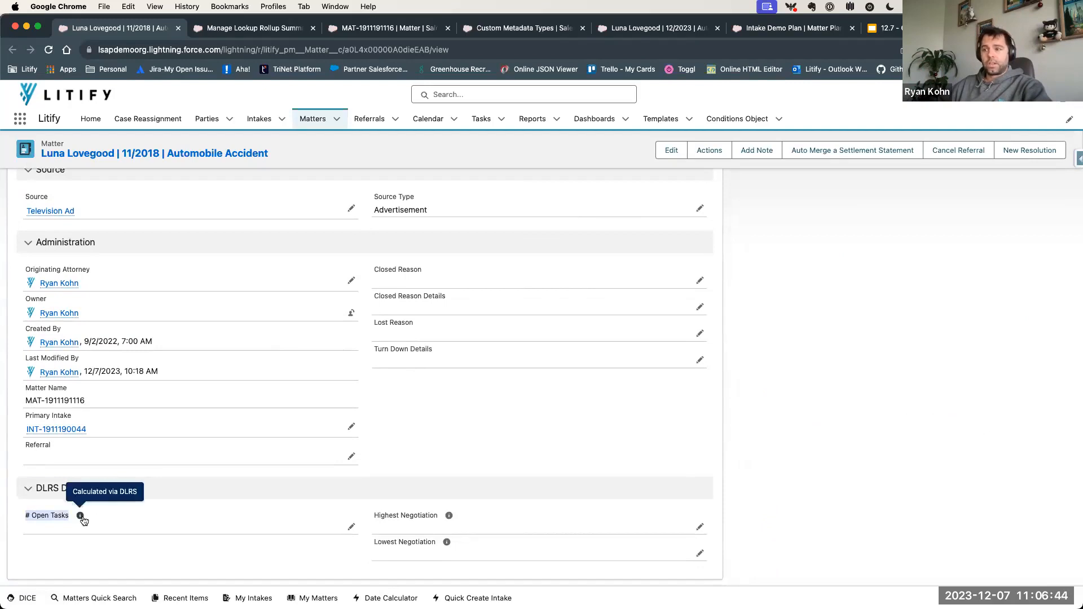
click(363, 513)
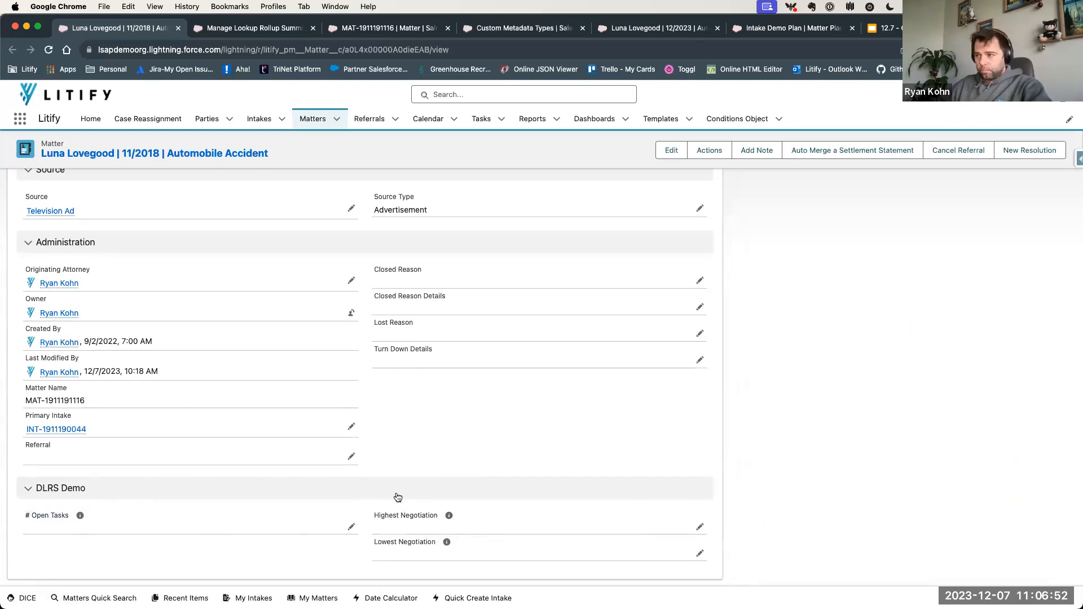
drag(373, 515, 434, 511)
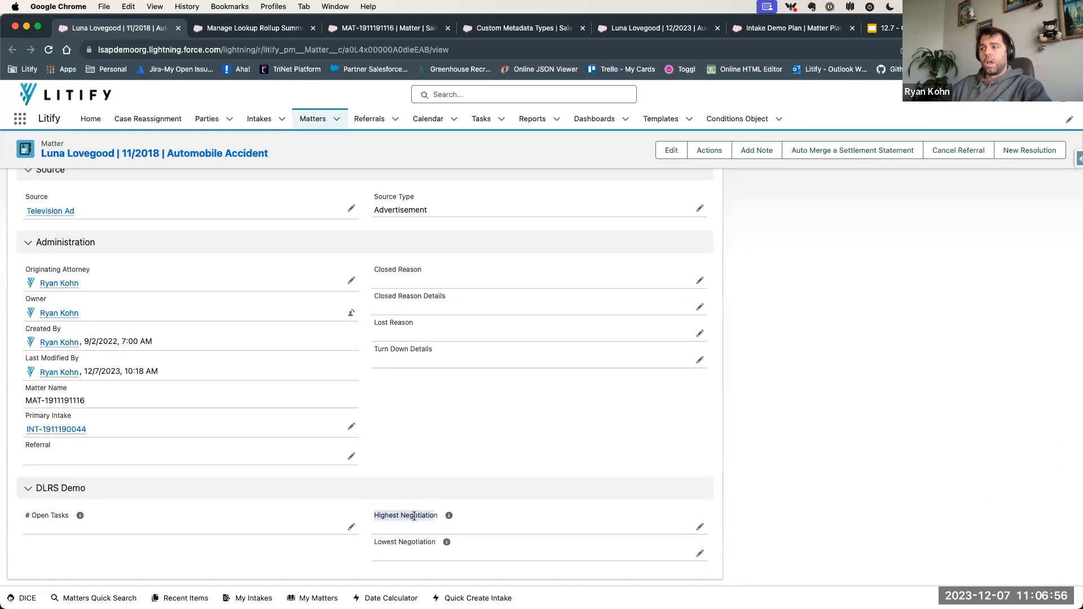
click(394, 517)
drag(377, 541, 445, 543)
click(387, 552)
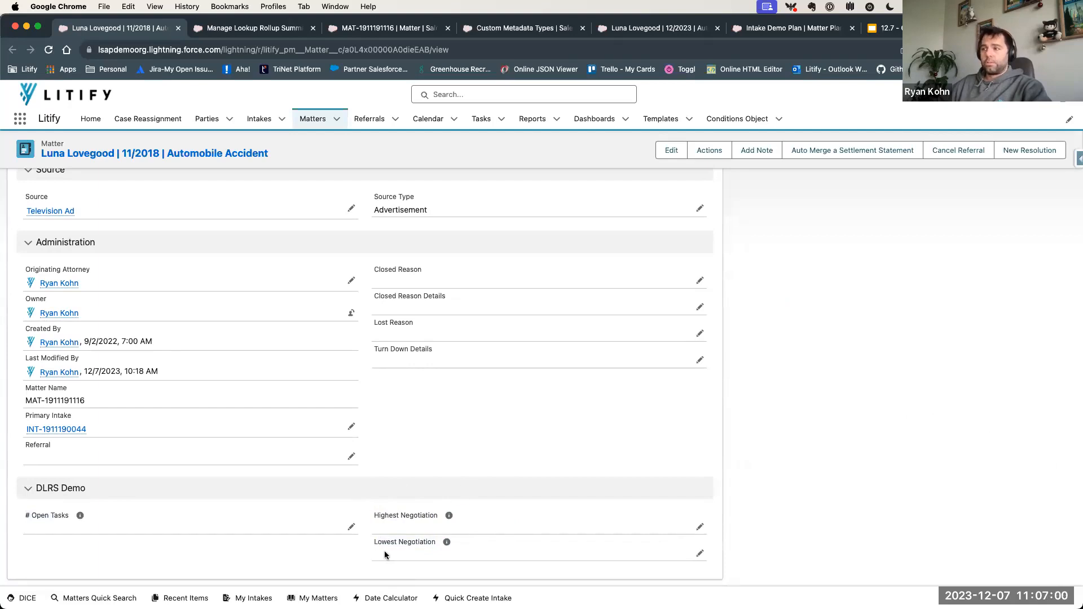
- Review the related records of the matter, including Negotiations, and switch to the Manage Lookup Rollup Summaries page
scroll(416, 442, up, 2)
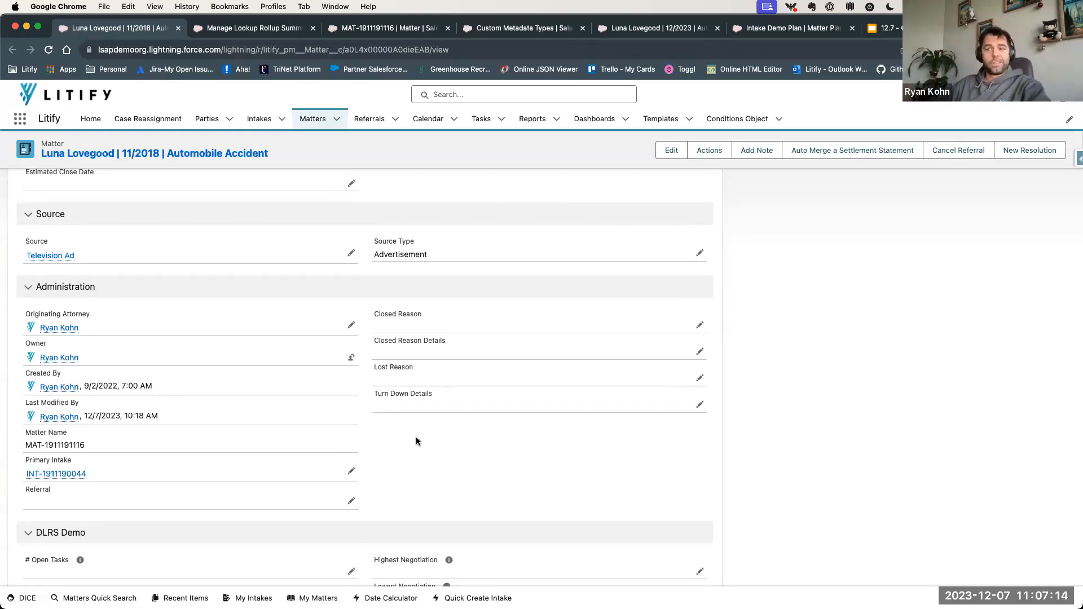
scroll(416, 441, up, 15)
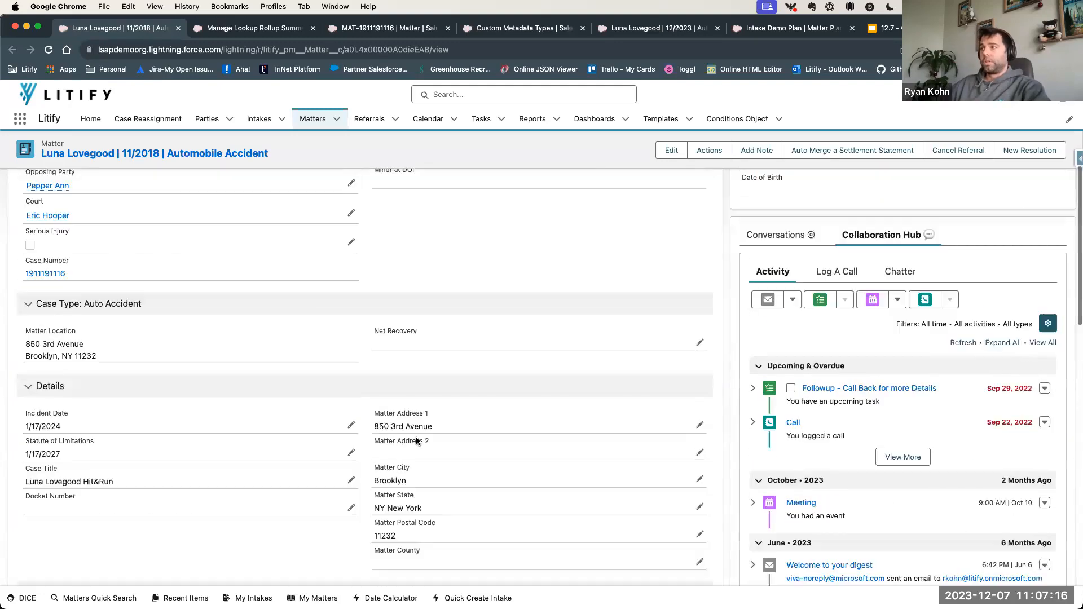
mouse_move(581, 240)
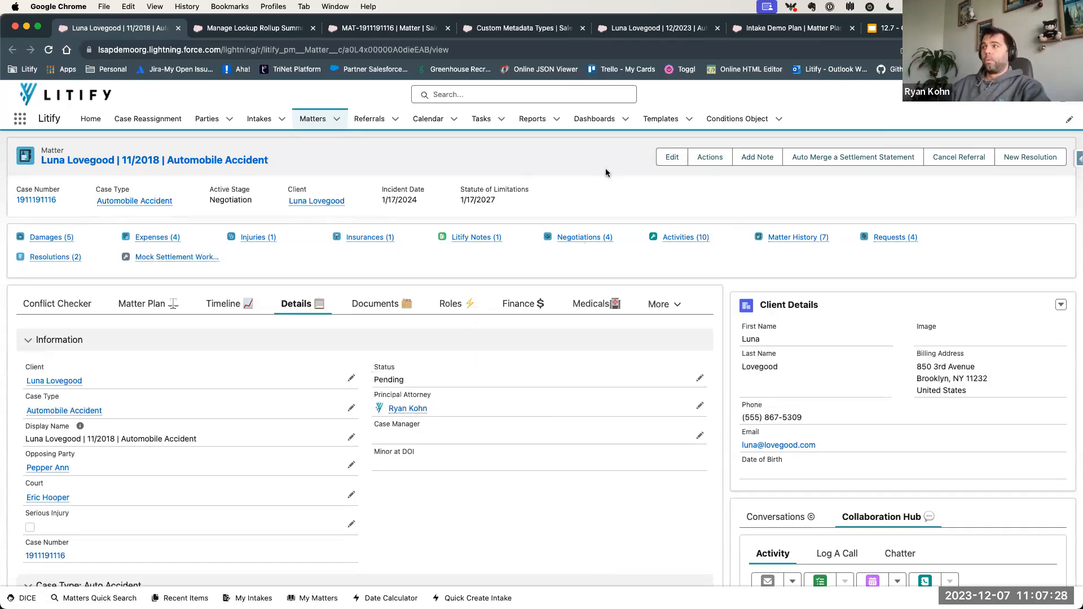
click(257, 28)
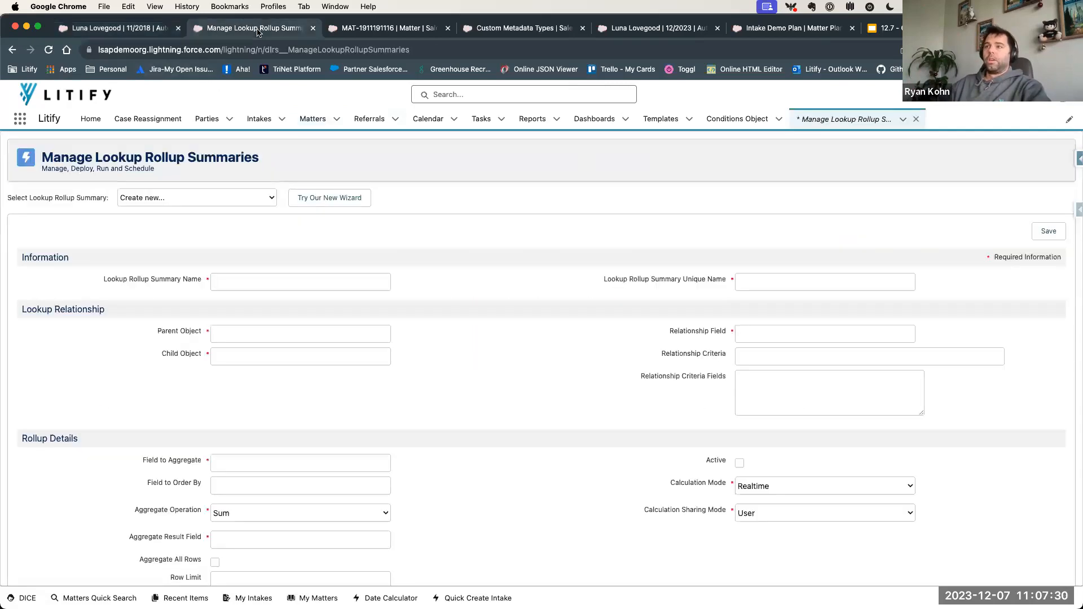
drag(45, 156, 275, 156)
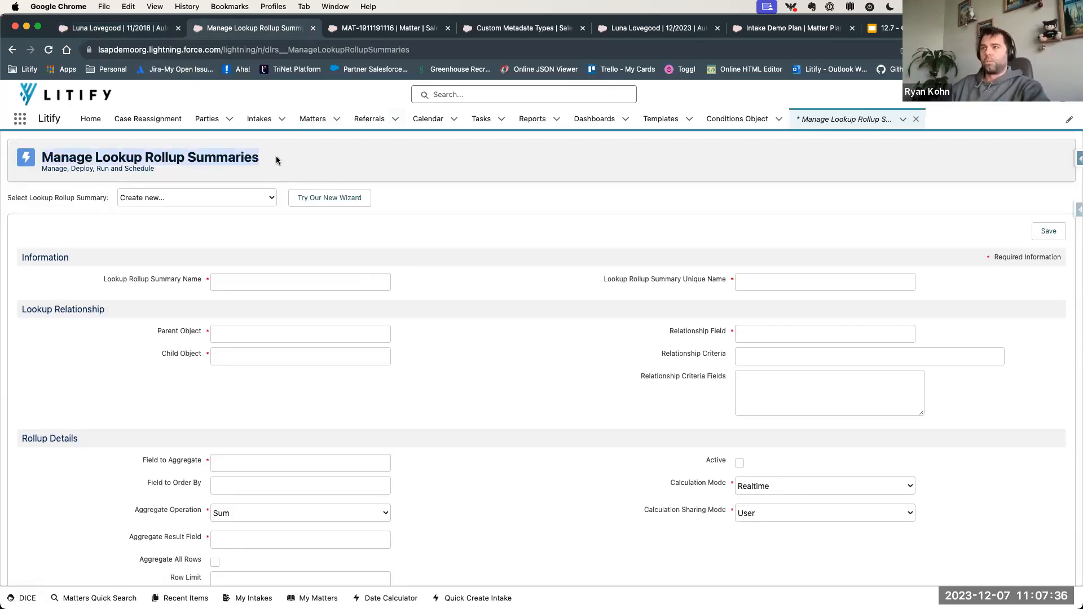
click(274, 158)
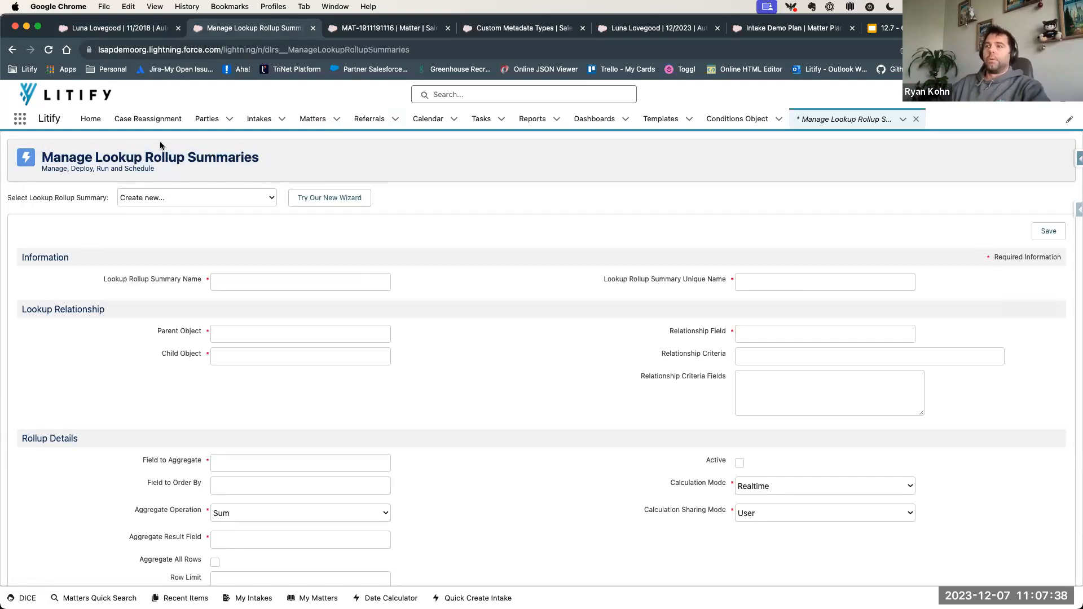
- Search the available apps and items for "Mana" and close the search without opening anything
click(19, 119)
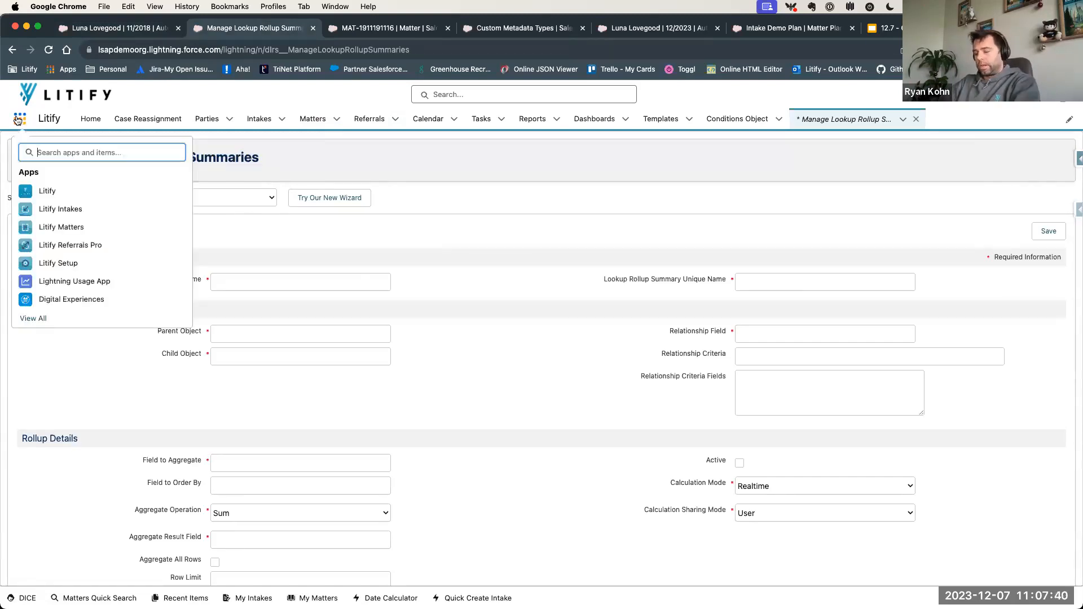
text(Mana)
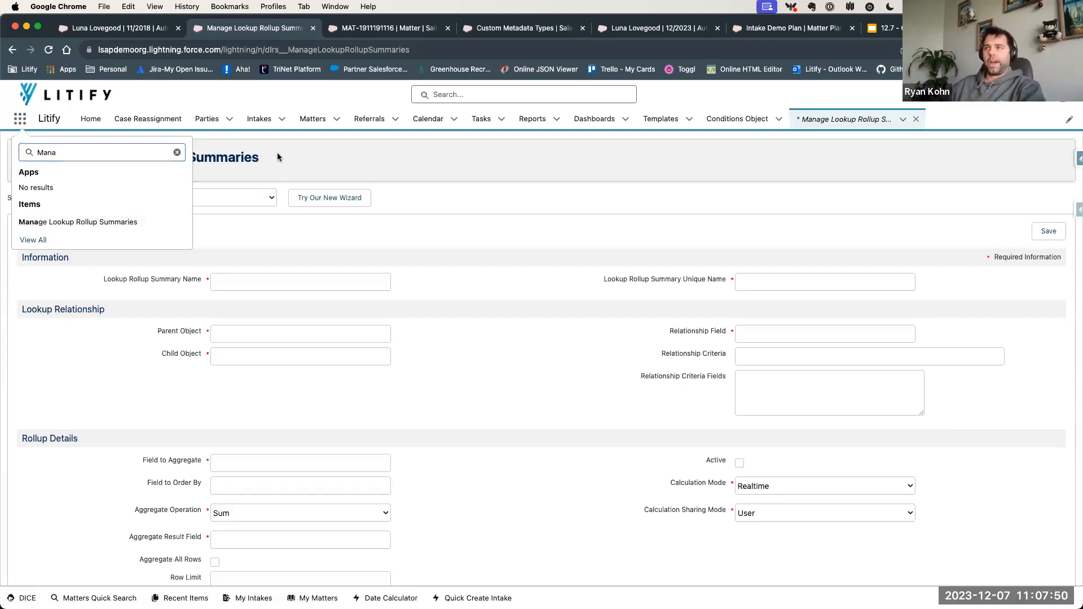
click(19, 119)
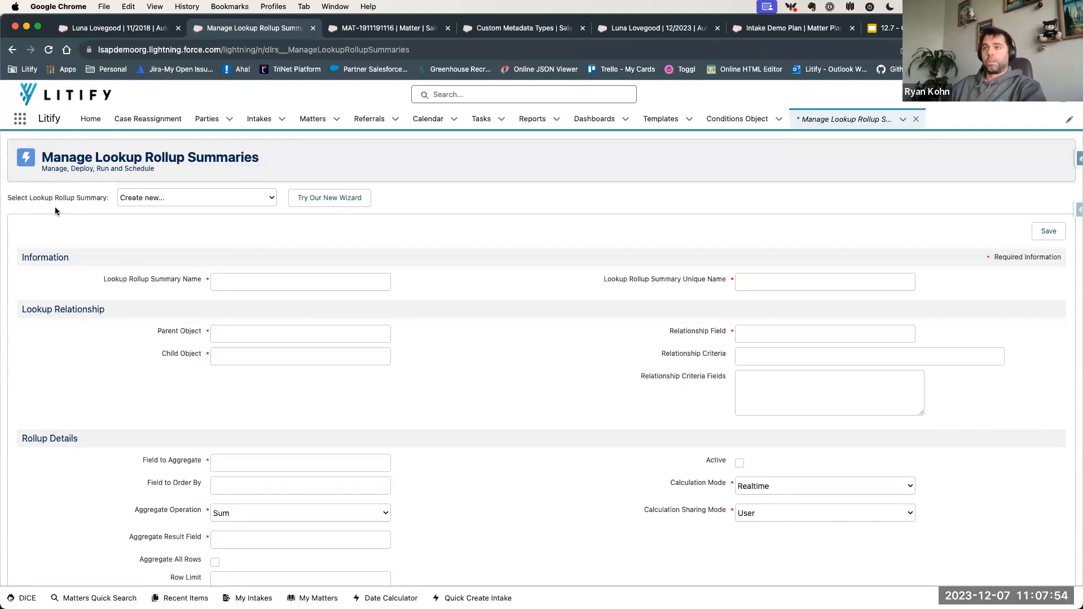
- Load the existing "# Open Tasks to Matter" lookup rollup summary
drag(43, 200, 145, 199)
click(145, 200)
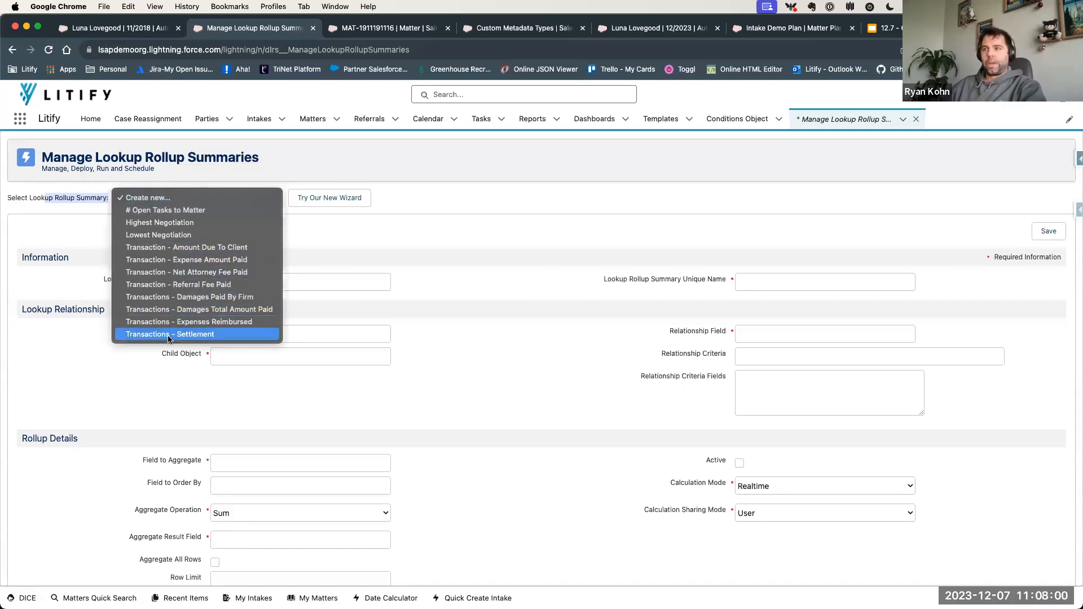
click(173, 216)
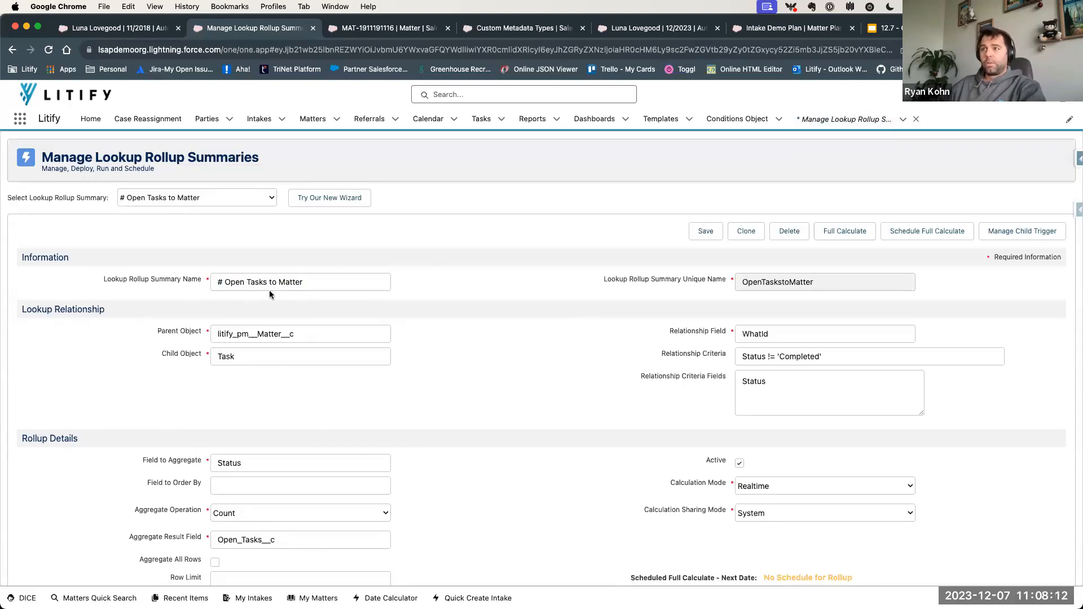
- Examine the rollup's Lookup Relationship settings: parent object, child object, relationship field and relationship criteria
scroll(286, 385, down, 3)
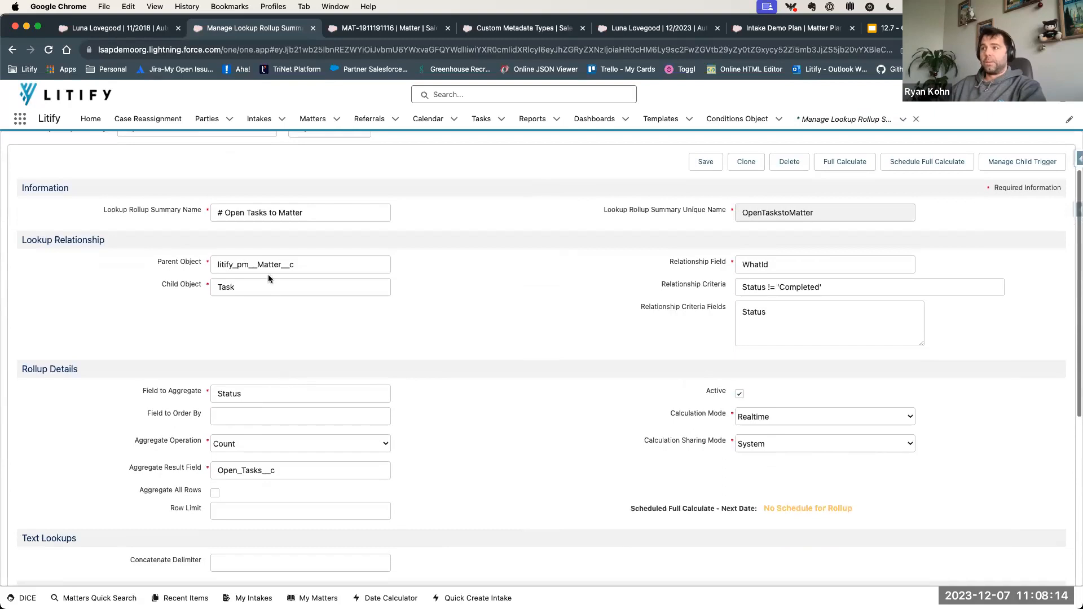
drag(319, 264, 190, 262)
click(161, 264)
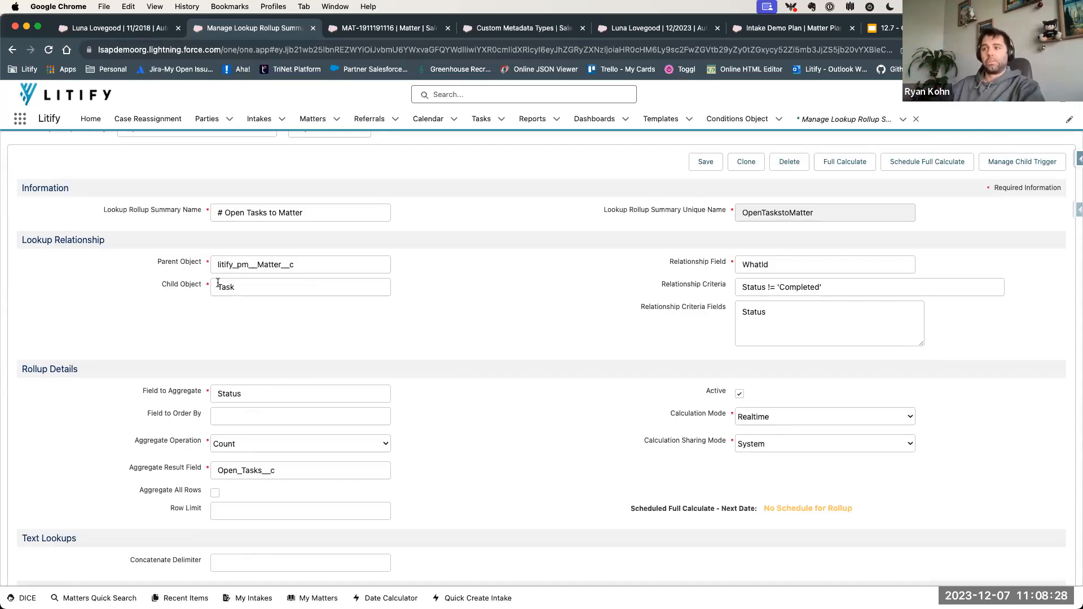
drag(670, 266, 732, 266)
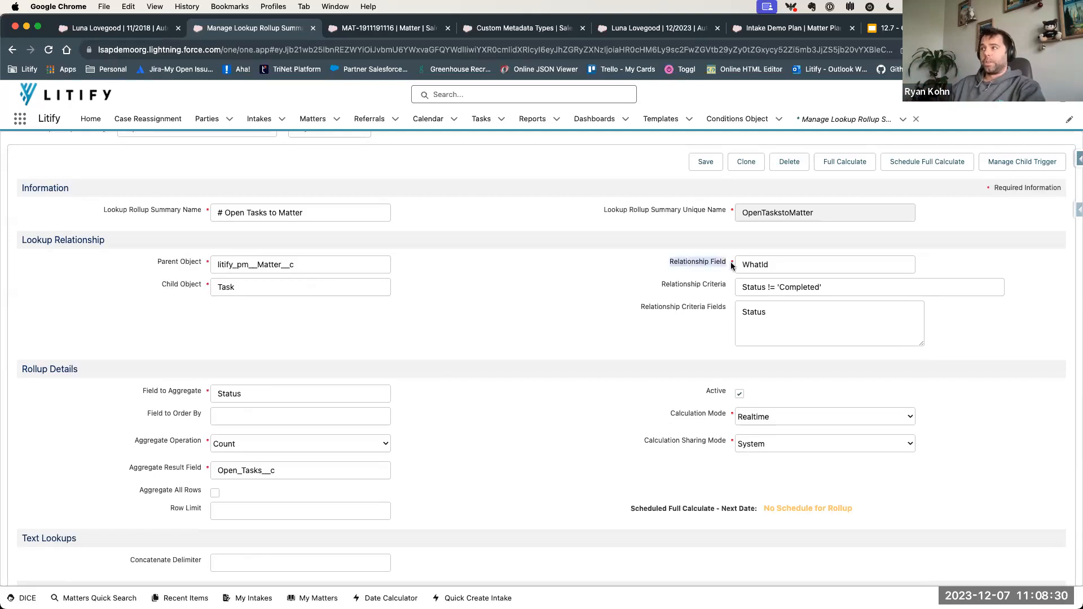
click(719, 263)
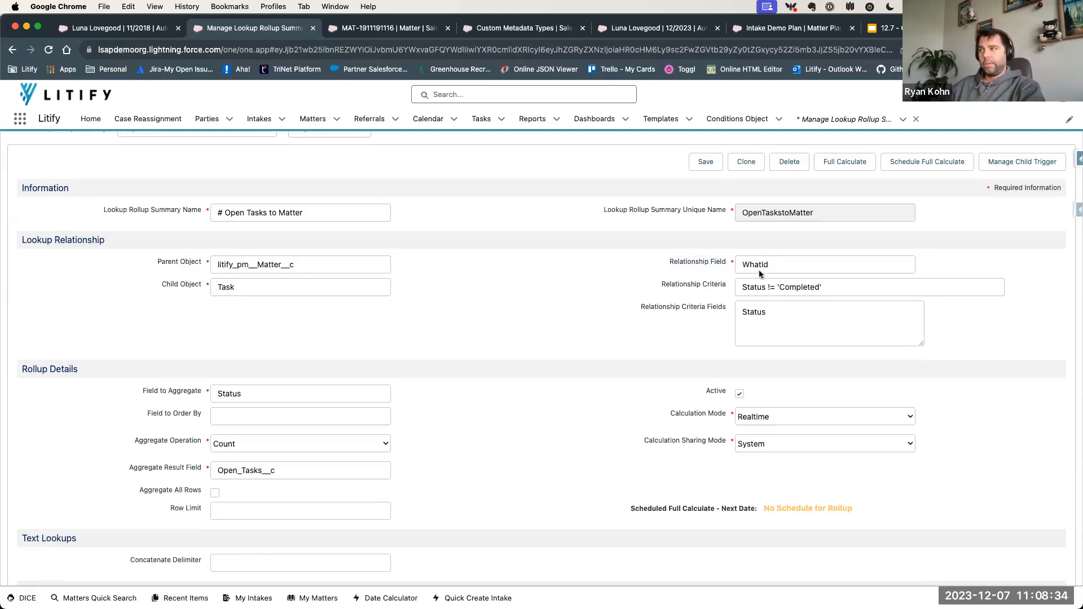
drag(704, 290, 726, 288)
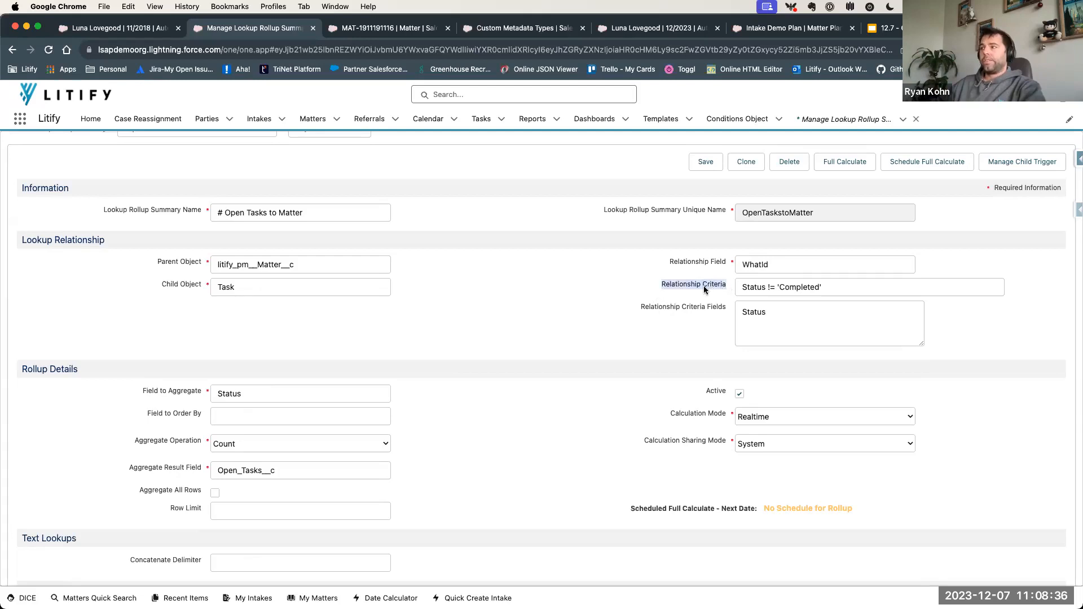
click(704, 290)
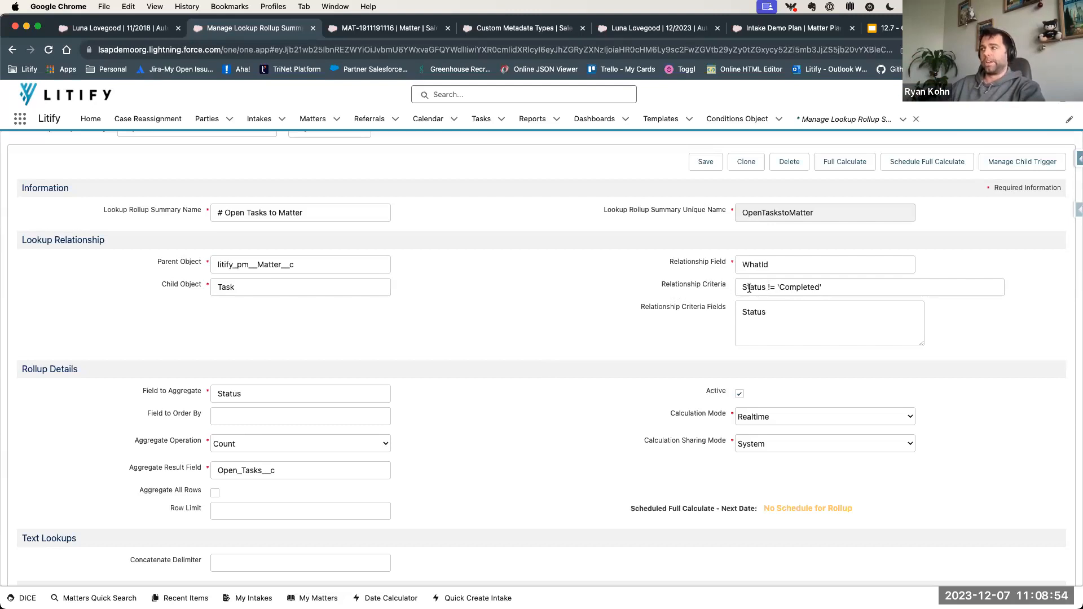
- Examine the Field to Aggregate and the available Aggregate Operation options, keeping Count as the operation
drag(141, 391, 196, 390)
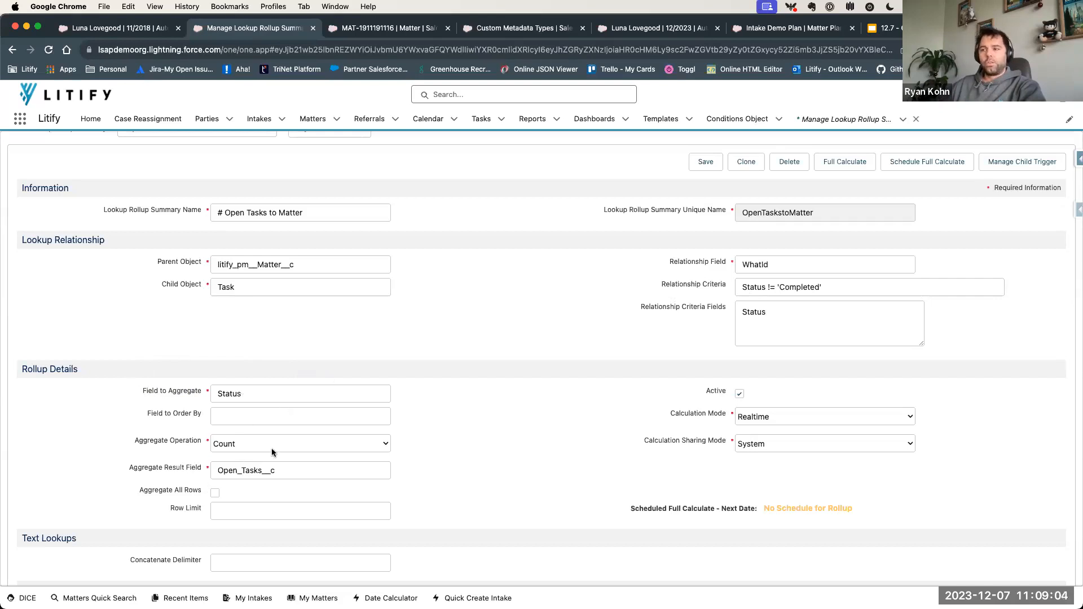
drag(136, 442, 192, 444)
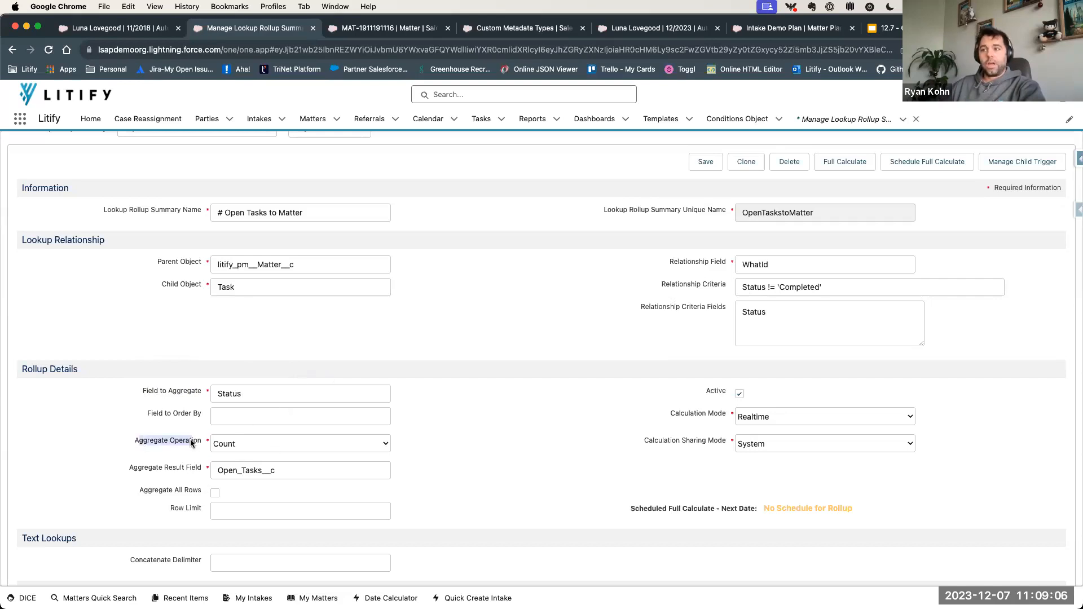
click(190, 441)
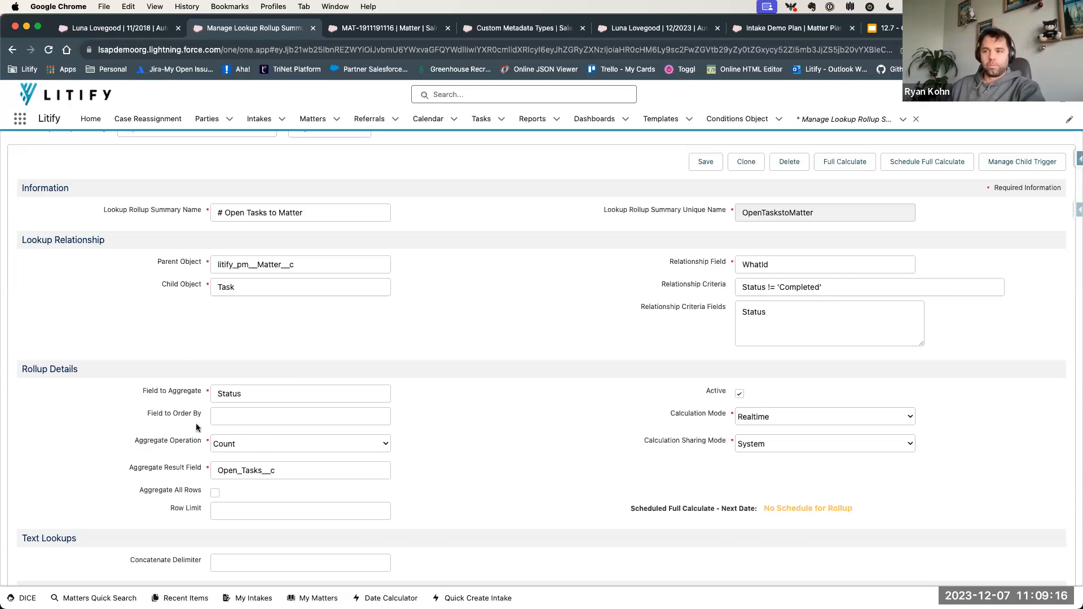
click(271, 394)
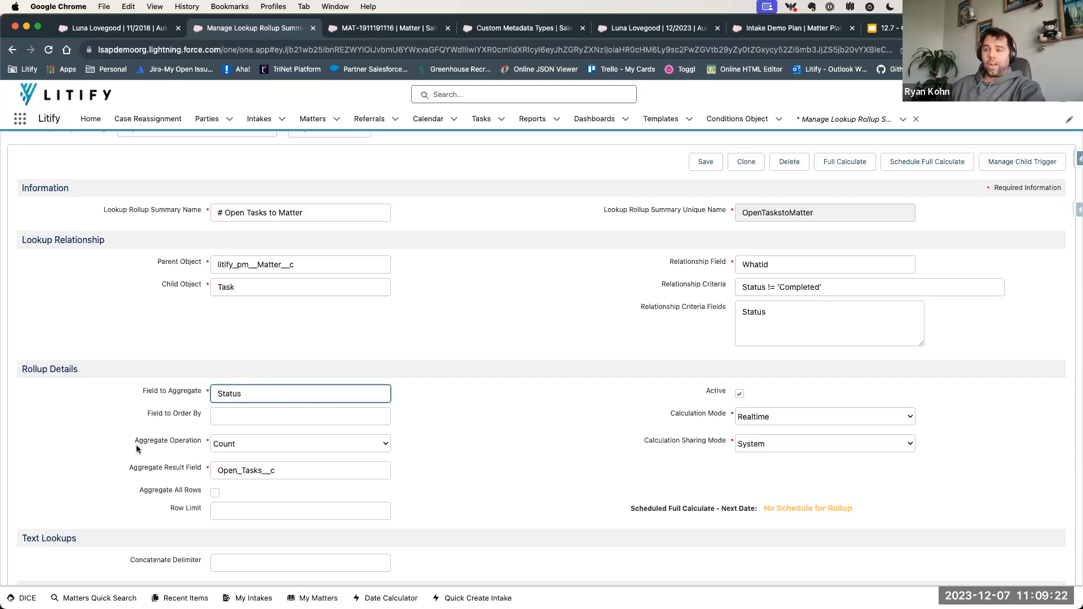
click(270, 444)
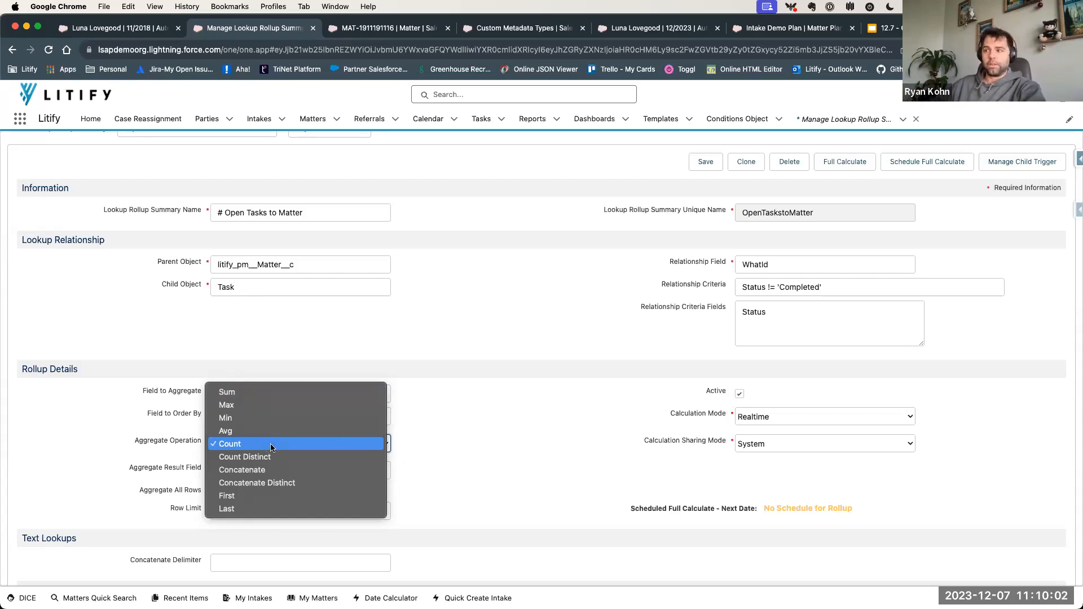
click(439, 436)
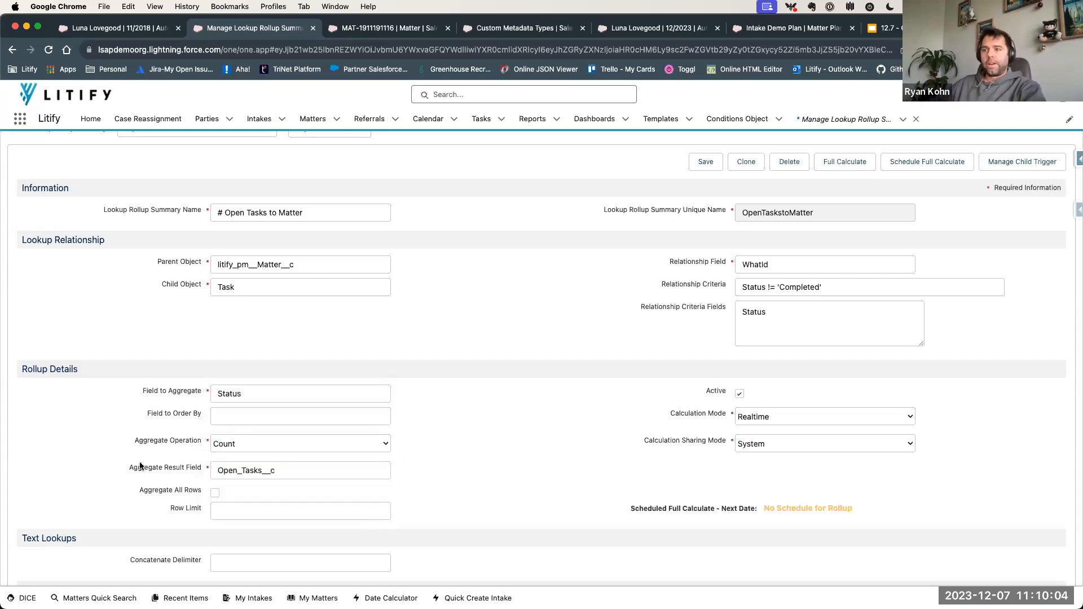
- Examine the Aggregate Result Field that receives the rollup's value on the parent object
drag(135, 469, 197, 468)
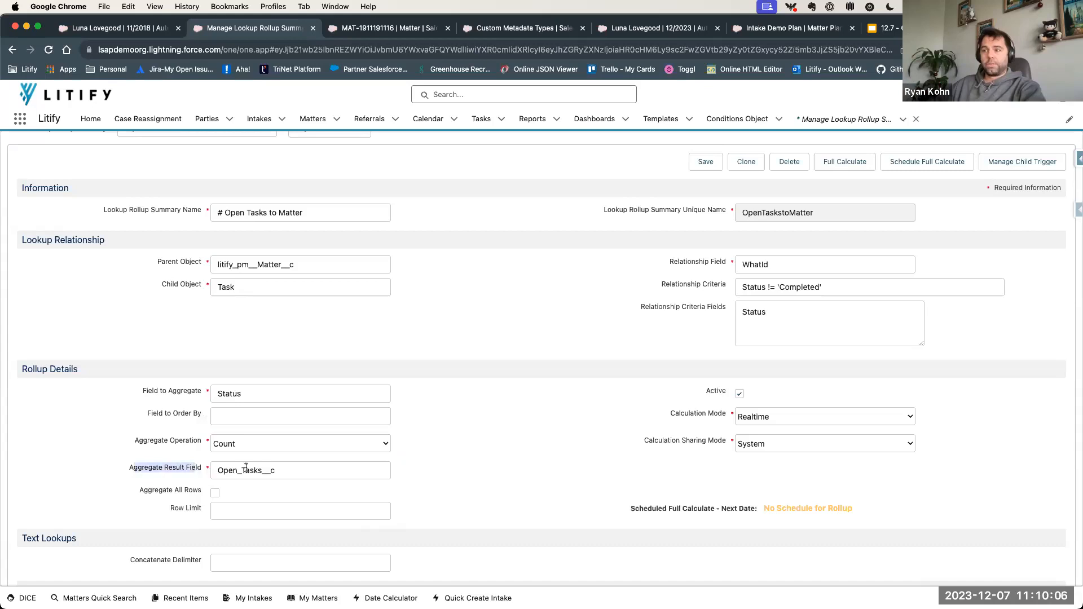
click(289, 469)
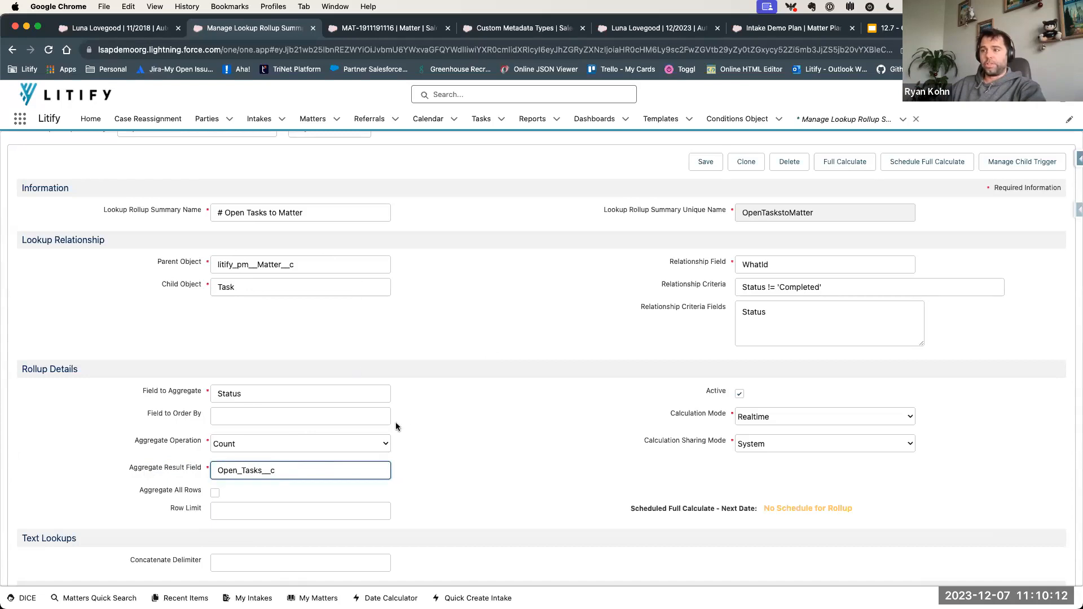
drag(170, 469, 202, 469)
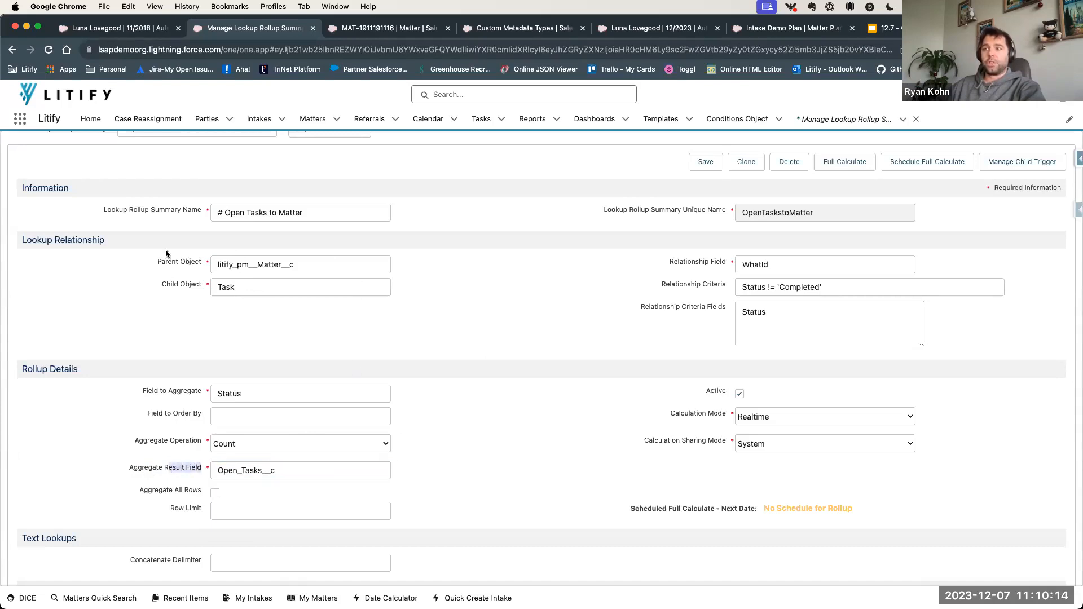
click(268, 464)
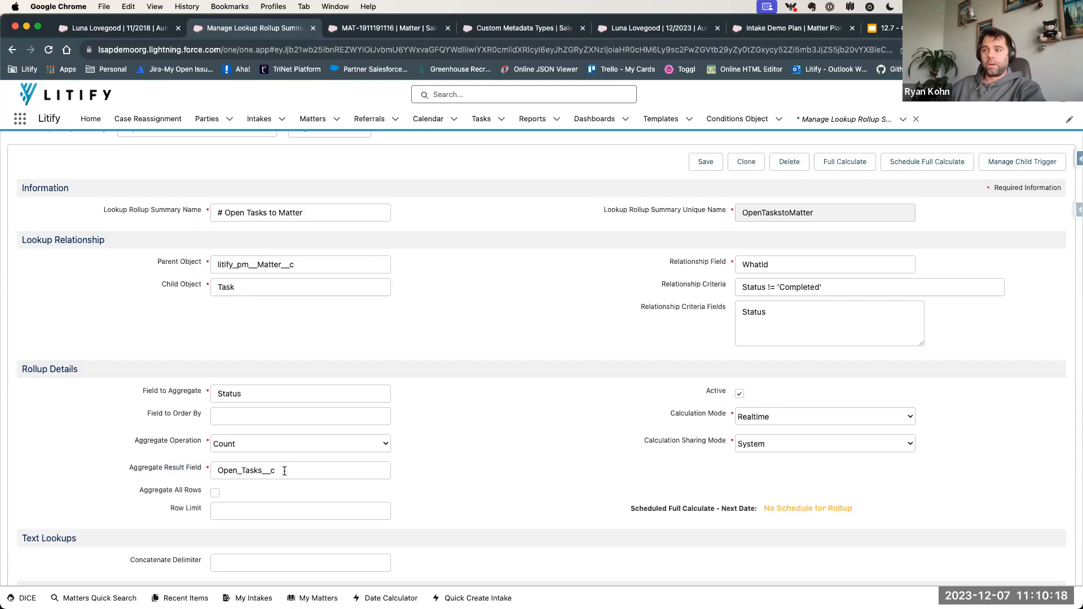
drag(285, 466, 207, 470)
click(503, 467)
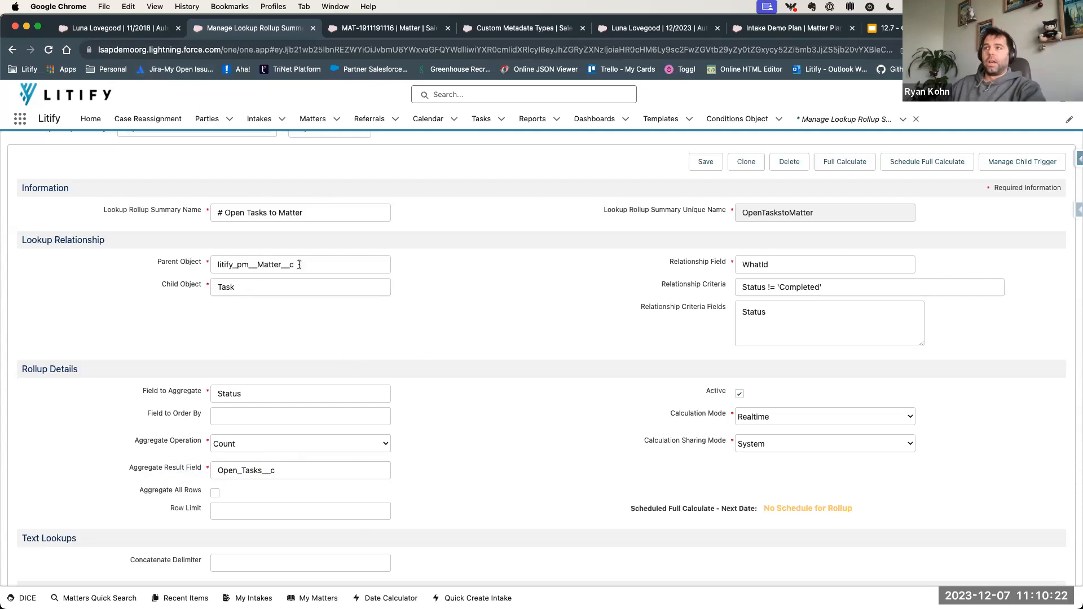
- Load the existing "Highest Negotiation" lookup rollup summary
scroll(259, 164, up, 1)
click(258, 163)
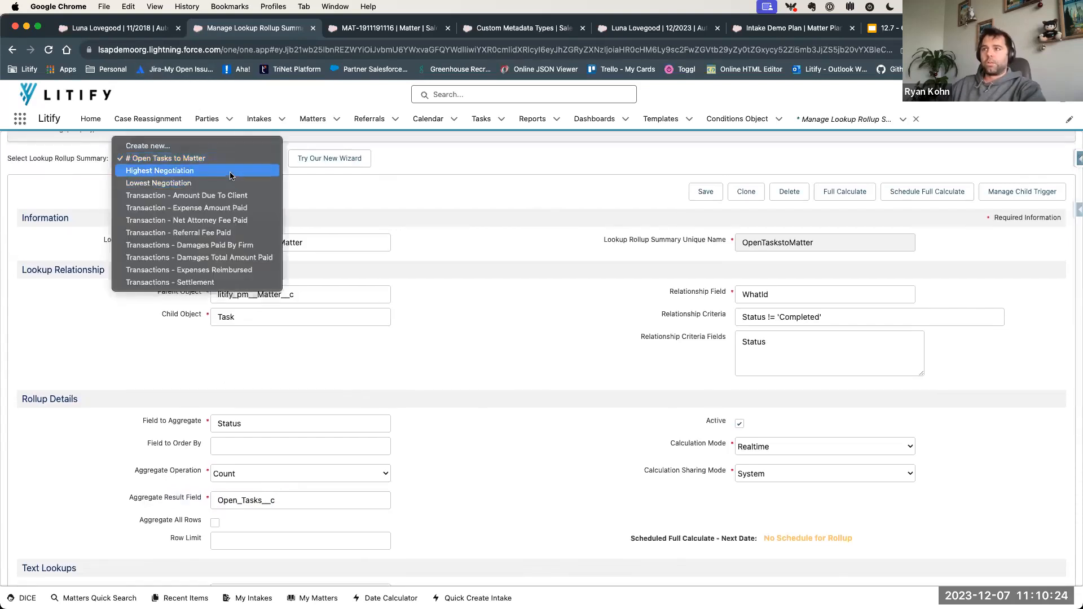
click(252, 172)
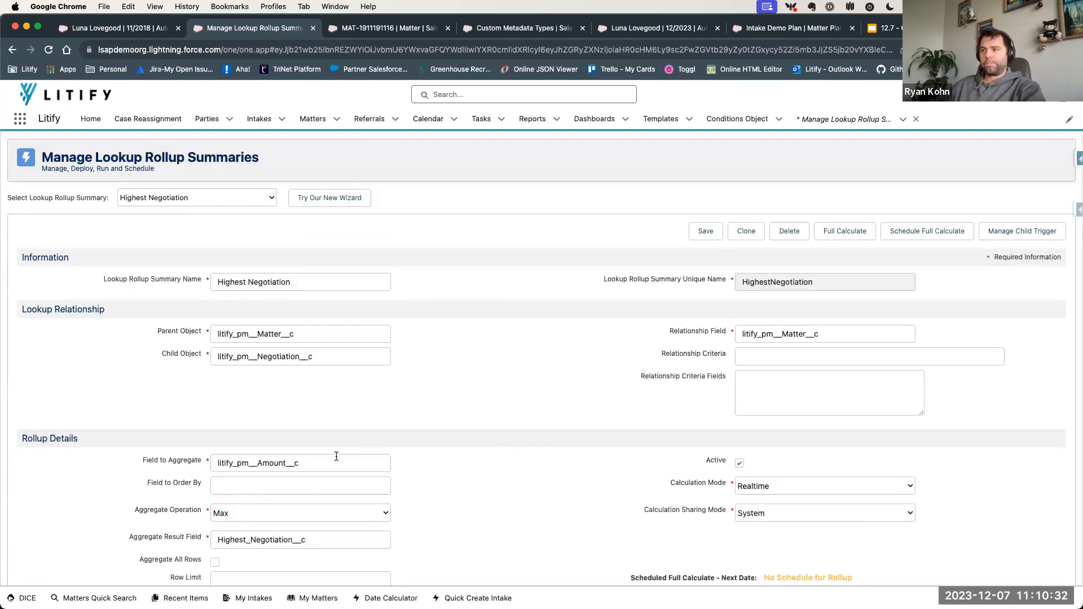
- Examine the Highest Negotiation rollup's Field to Aggregate, Aggregate Operation and Aggregate Result Field
scroll(278, 462, down, 1)
drag(324, 444, 203, 446)
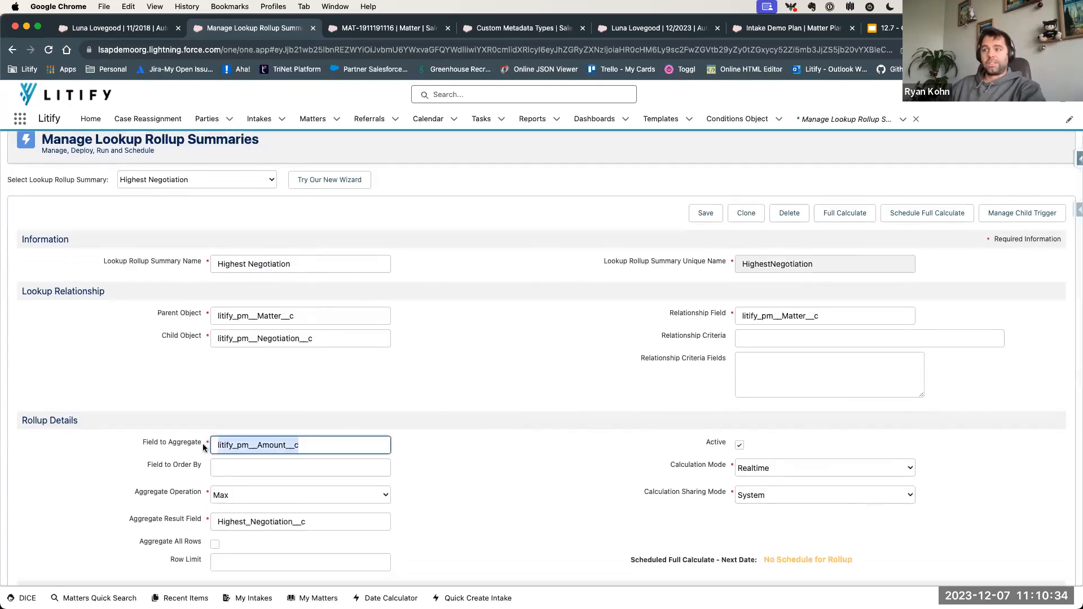
click(315, 446)
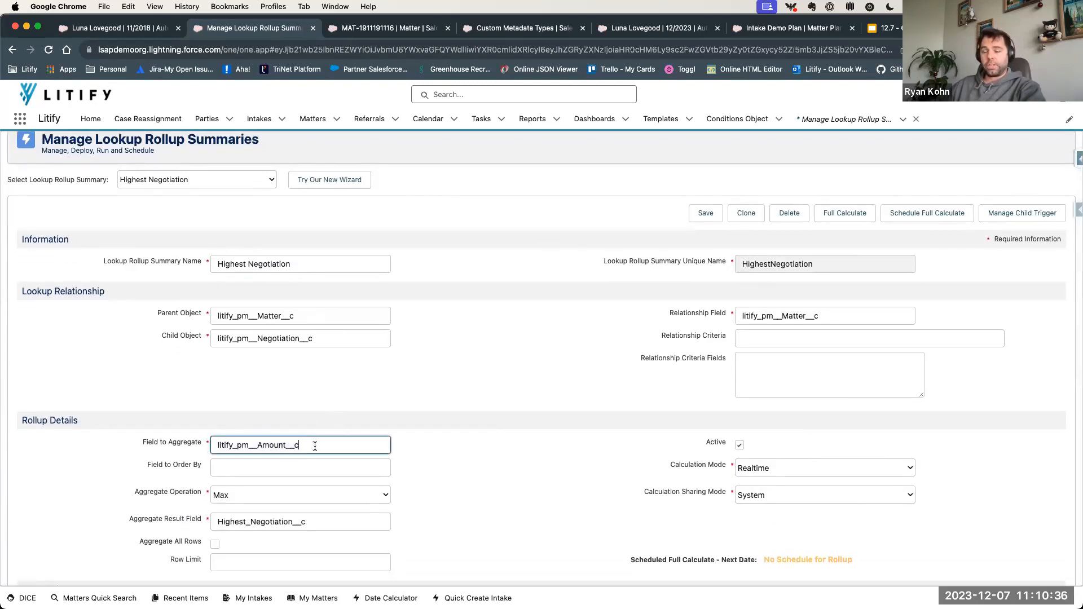
drag(314, 446, 208, 448)
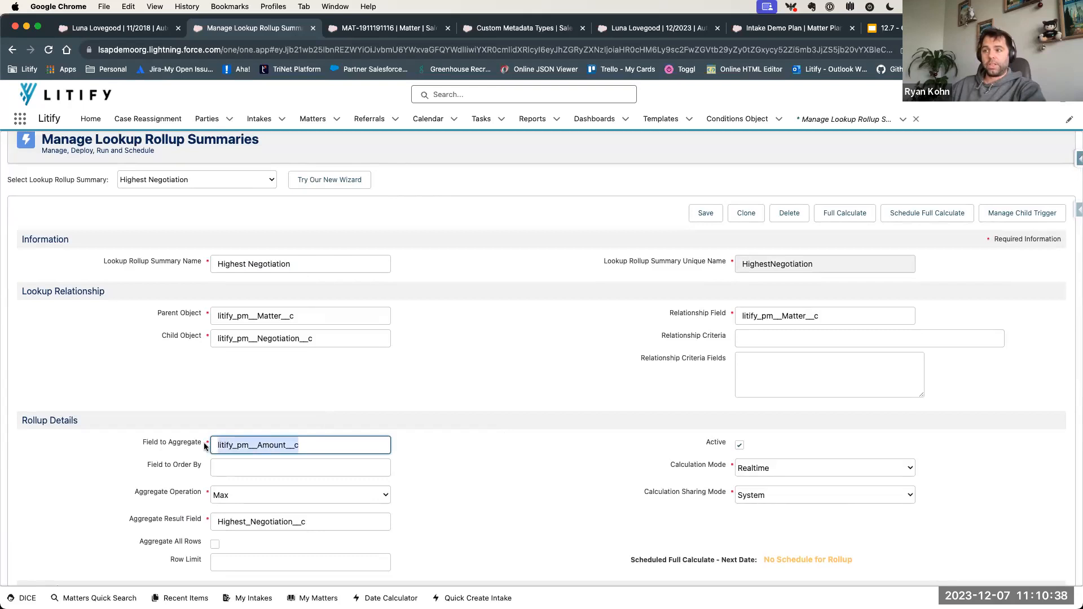
click(287, 399)
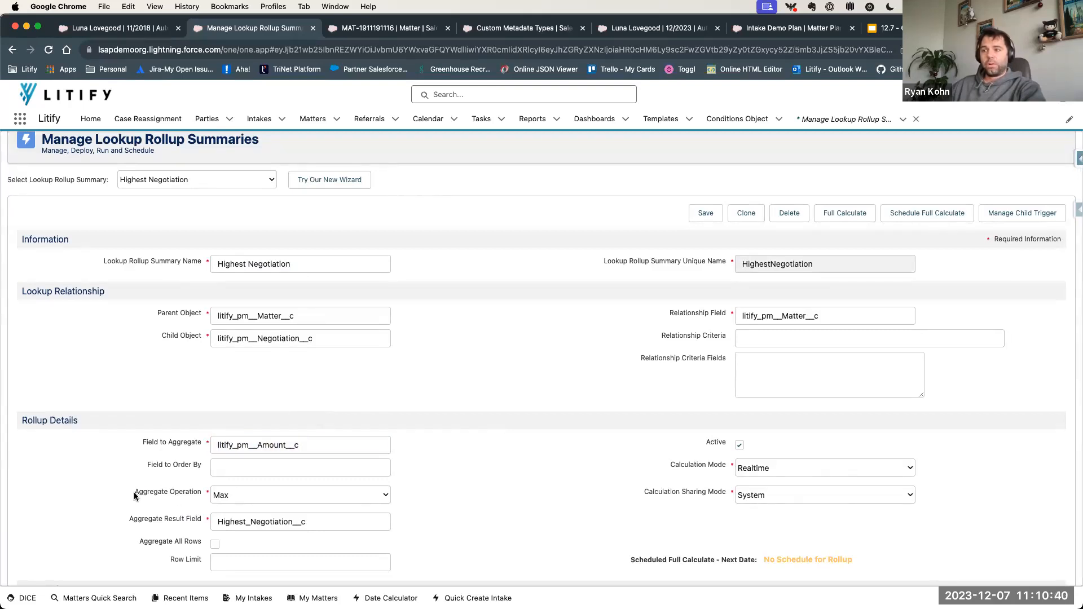
drag(133, 492, 200, 498)
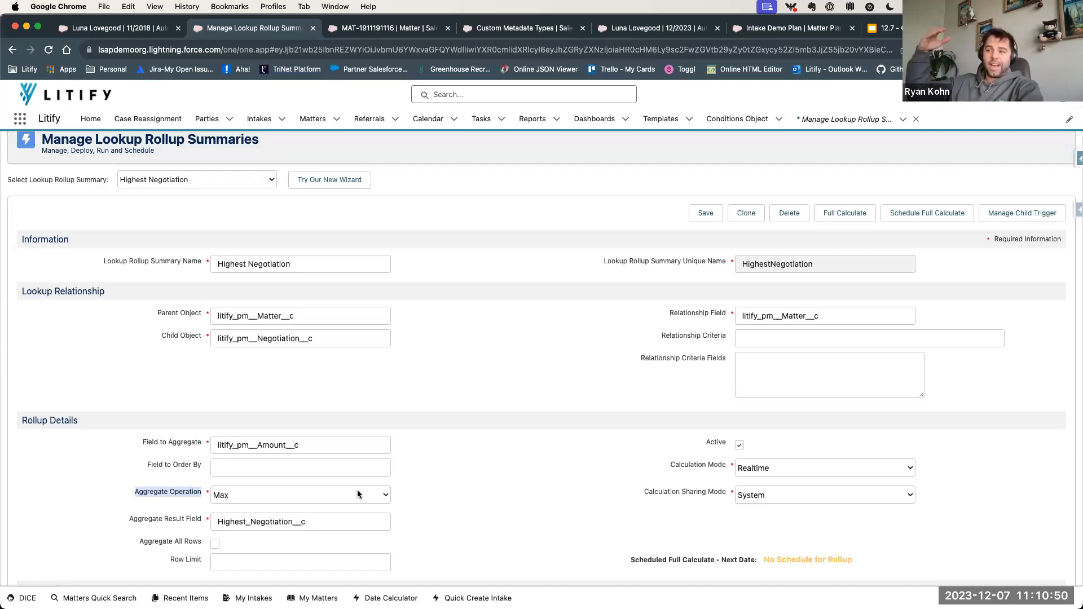
click(323, 522)
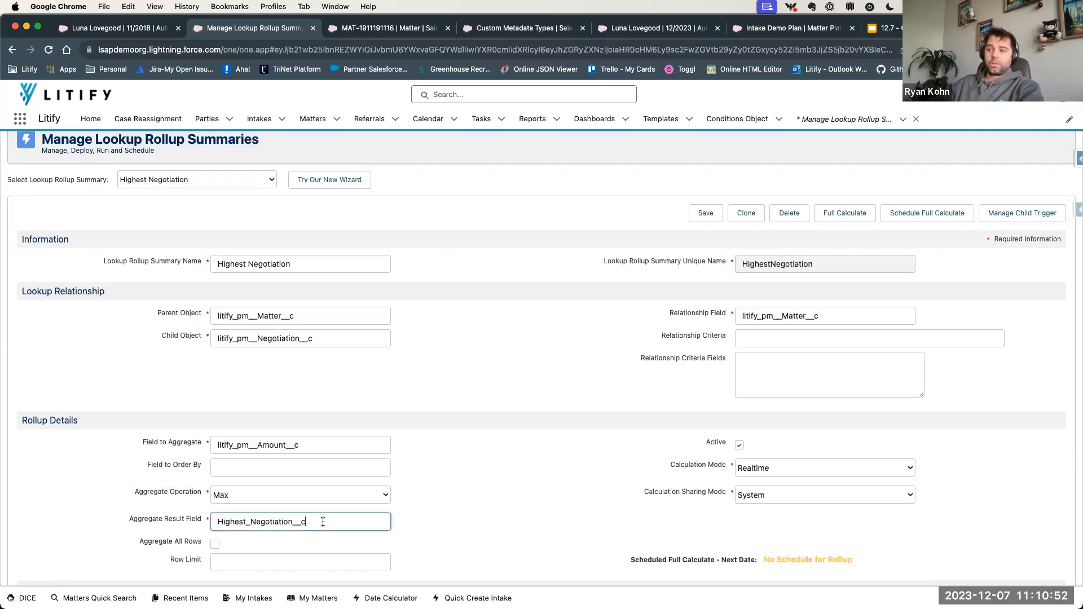
drag(322, 521, 213, 512)
click(470, 499)
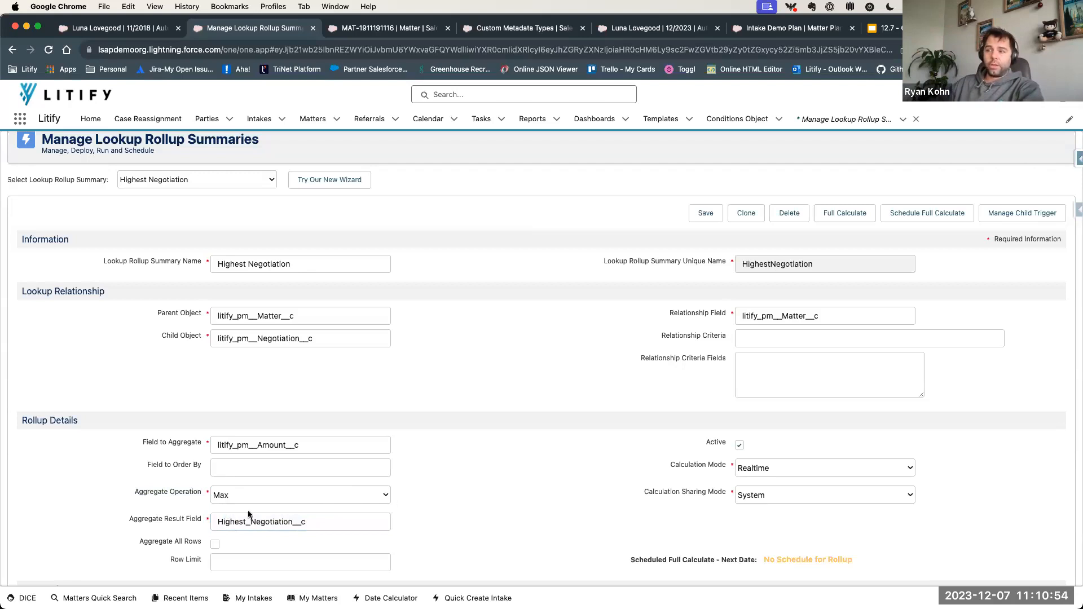
- Load the "Lowest Negotiation" lookup rollup summary and examine its Aggregate Operation, keeping Min selected
click(198, 178)
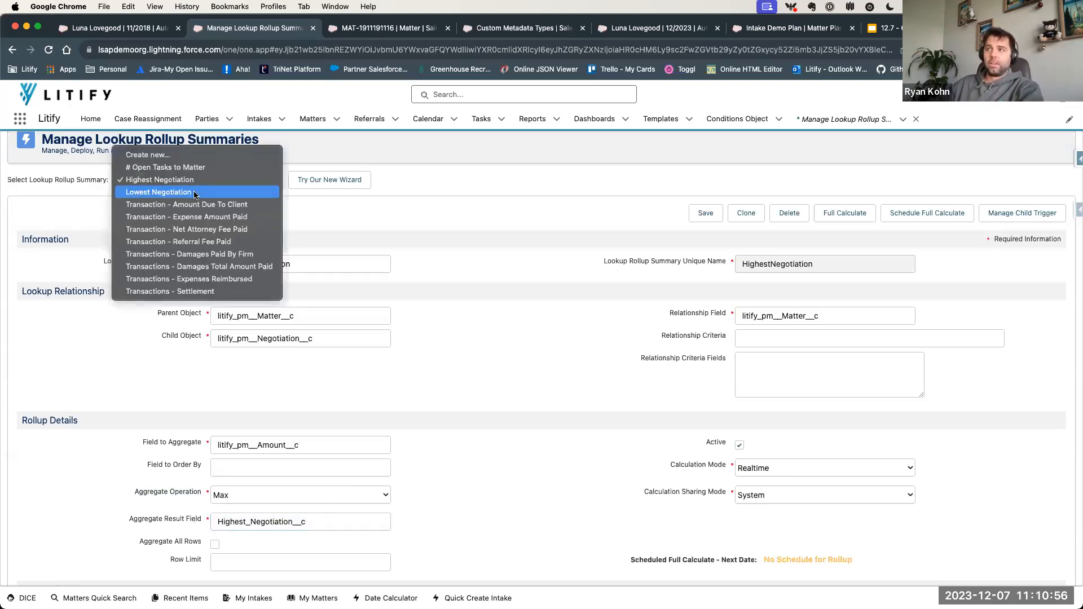
click(169, 191)
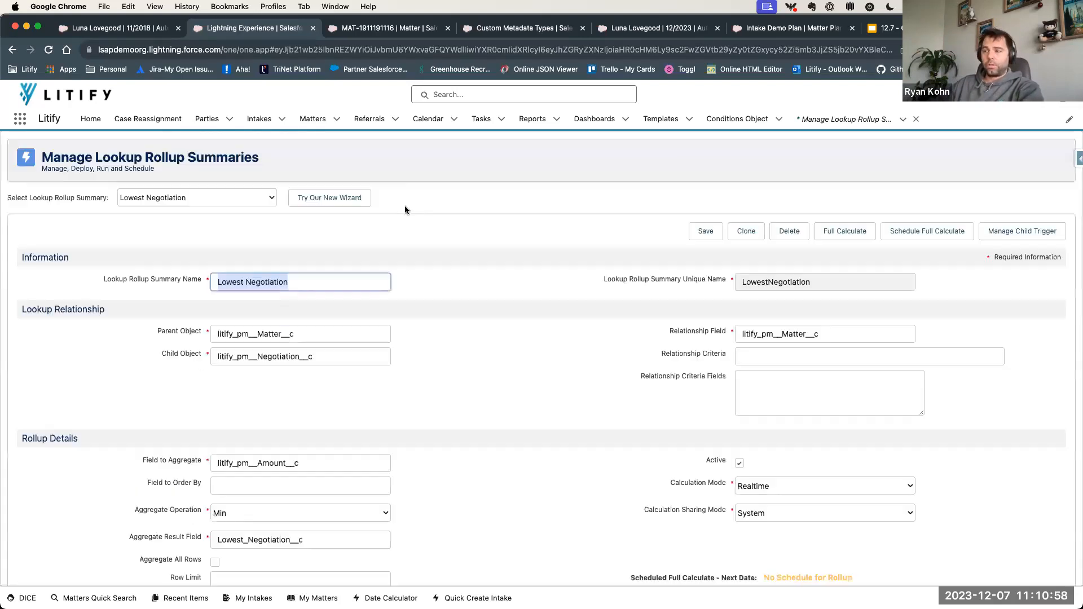
click(232, 511)
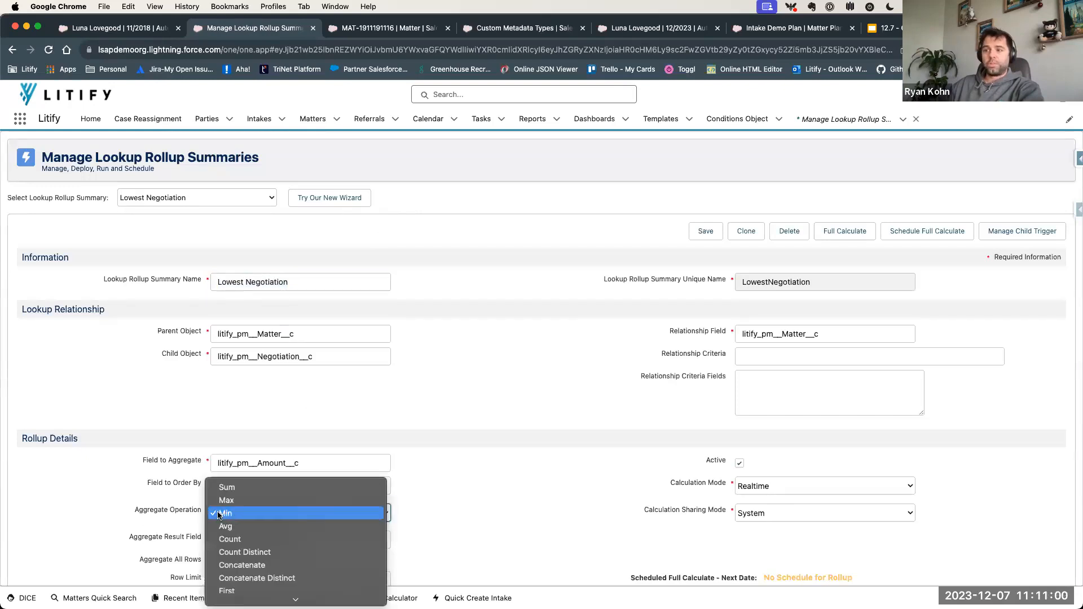
click(223, 515)
click(474, 503)
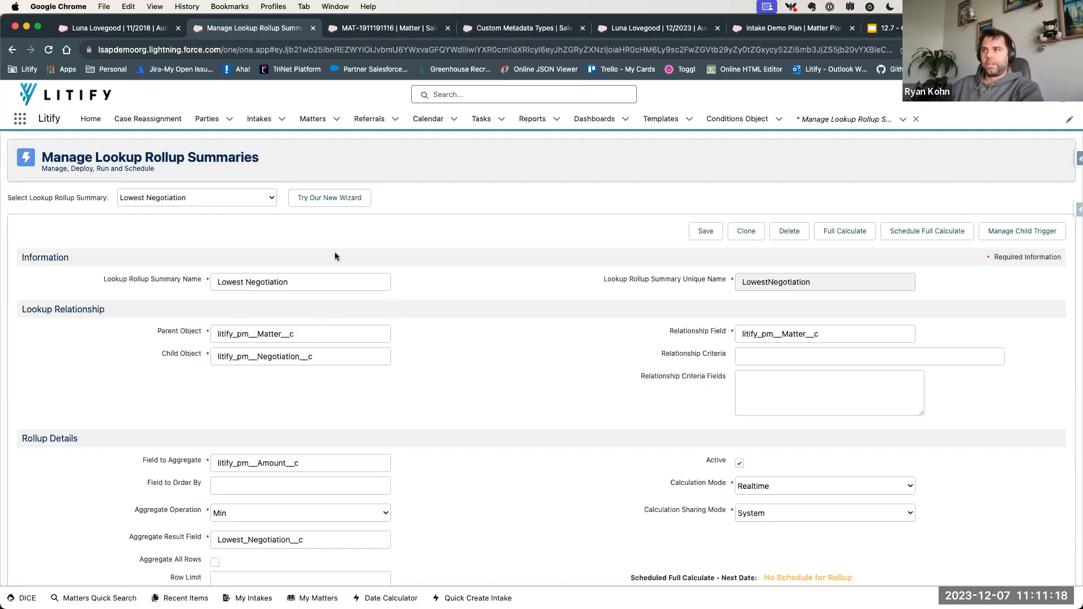
- Create and save a task on the Automobile Accident matter with the subject "Open Task" and due date 12/1/2023
click(141, 31)
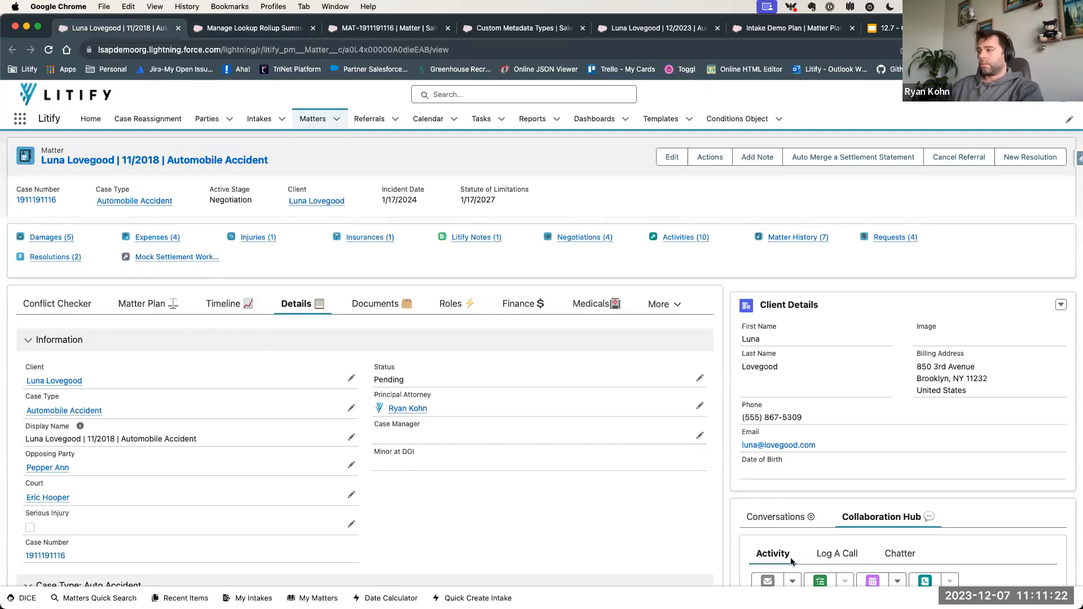
scroll(824, 497, down, 3)
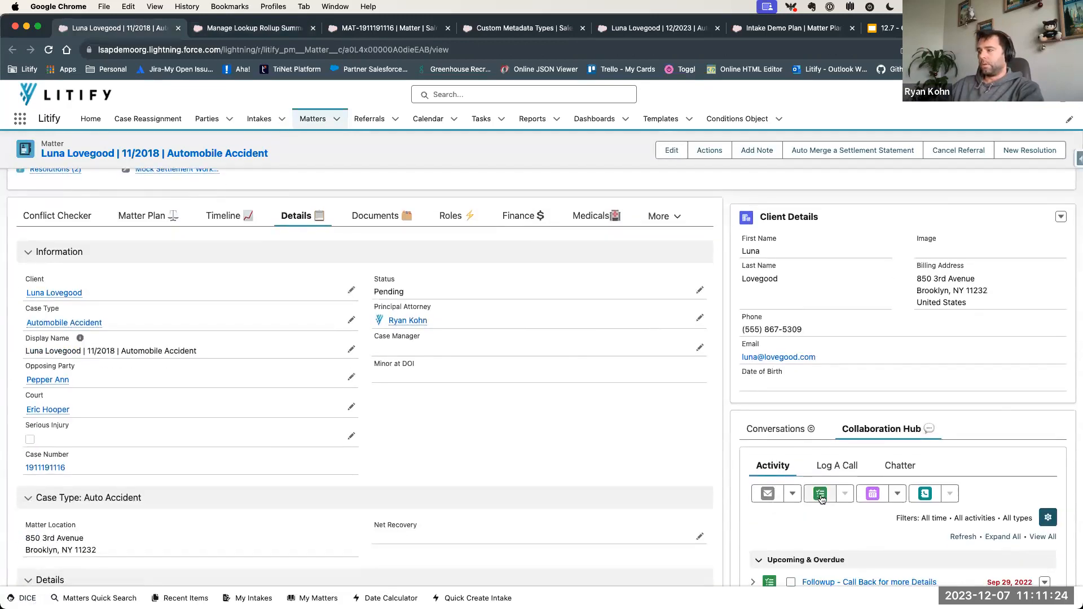
click(821, 495)
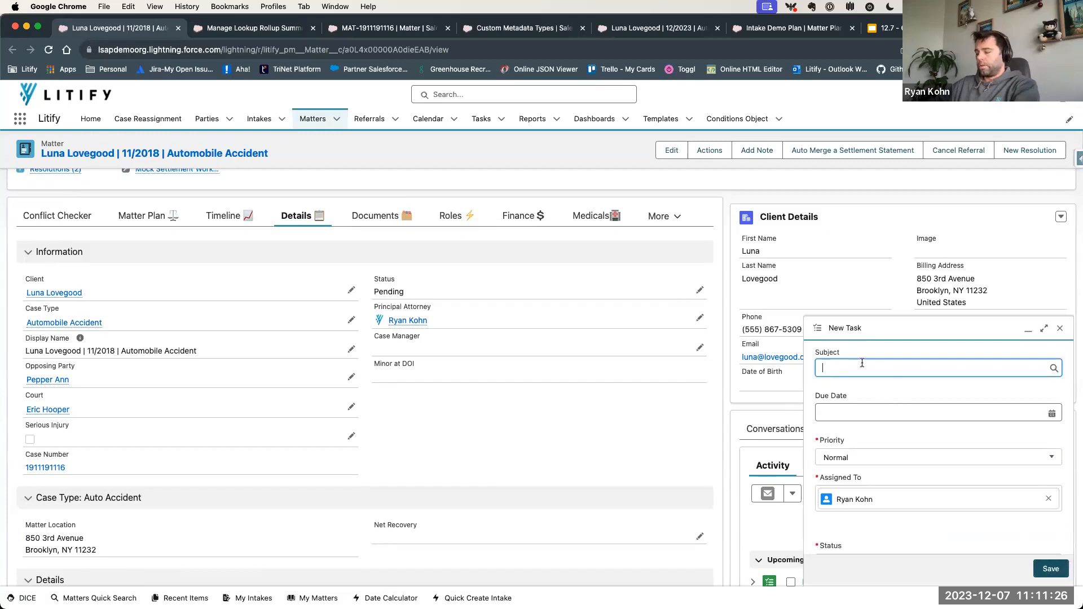
text(Open T)
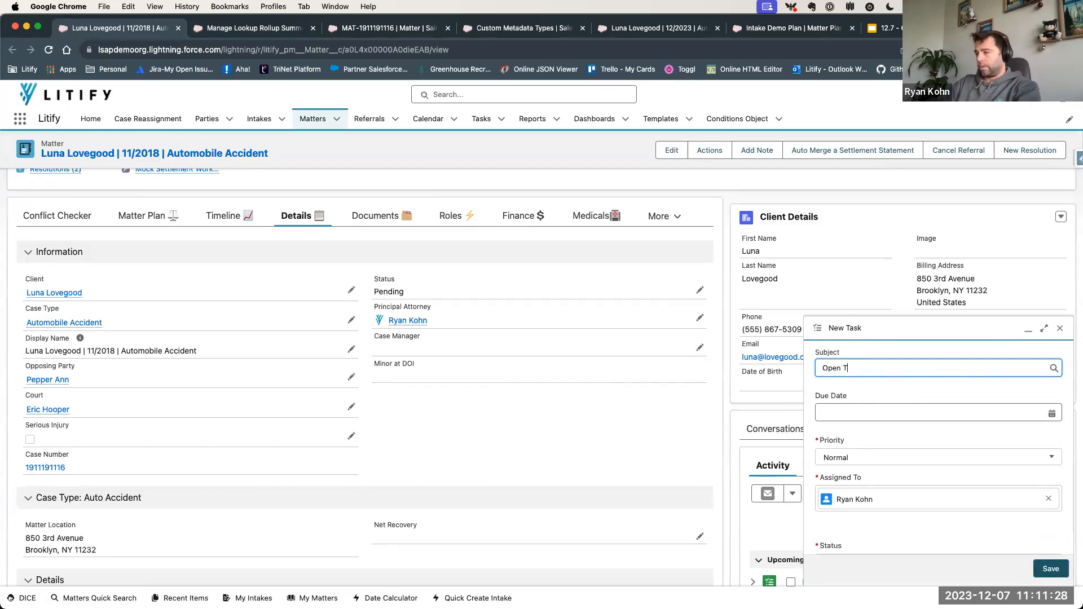
text(ask)
click(903, 407)
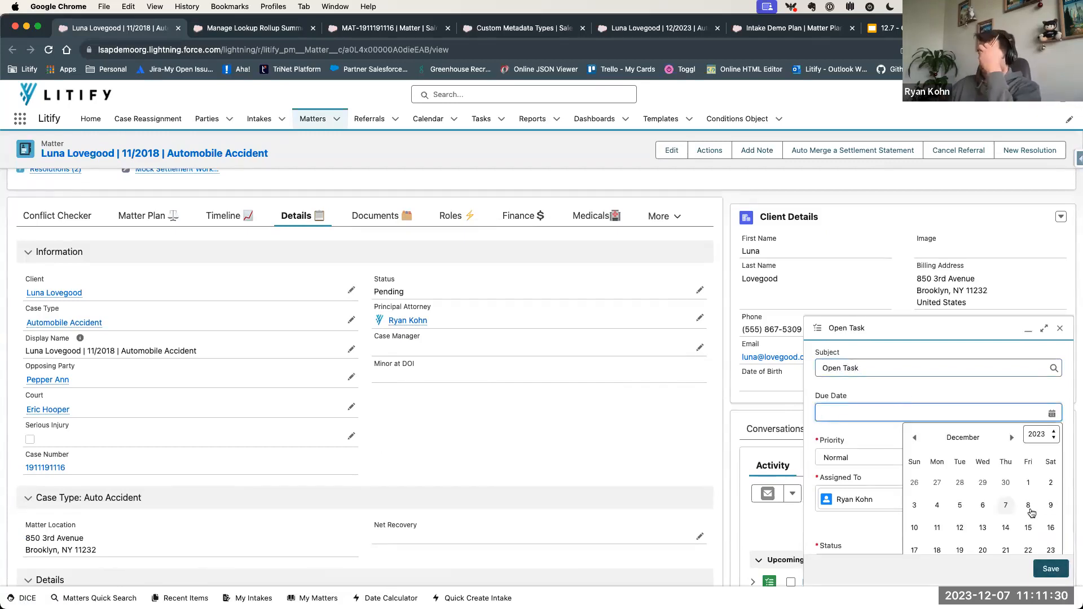
click(1027, 483)
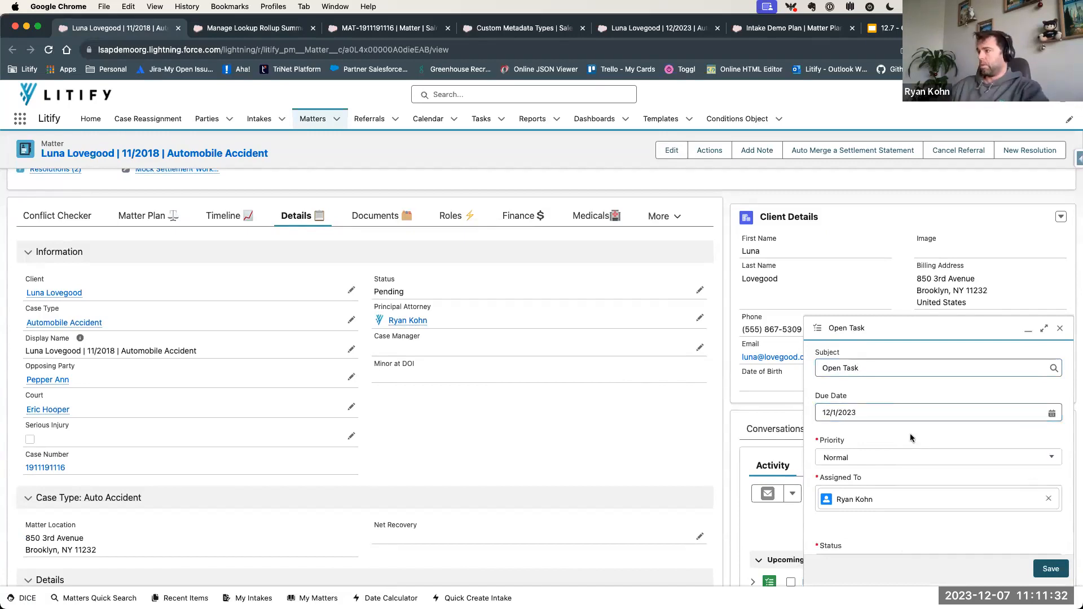
scroll(909, 433, down, 3)
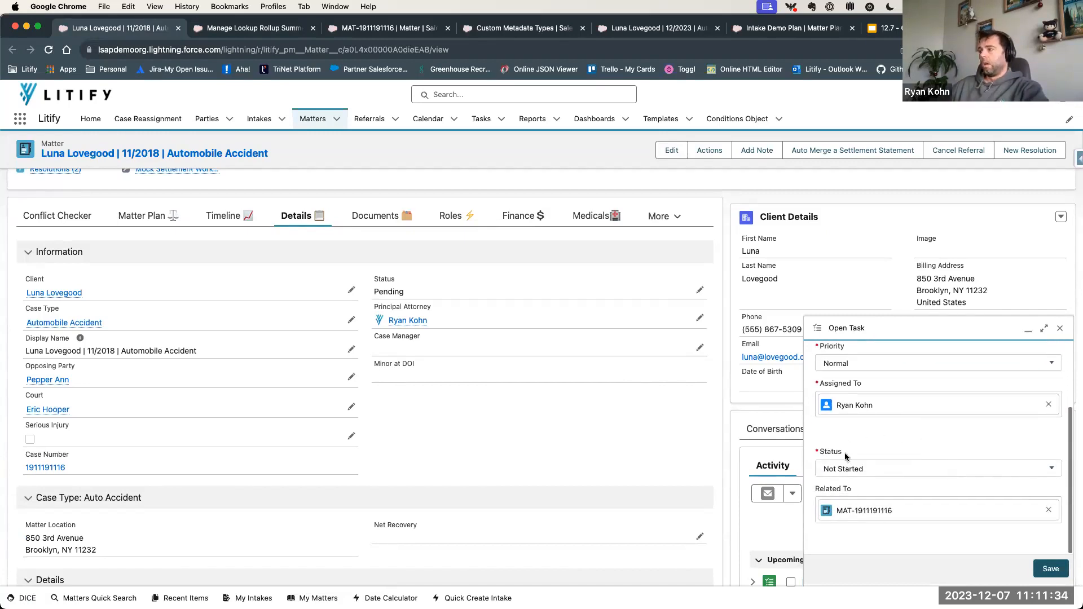
click(1049, 571)
- Check the # Open Tasks value in the matter's DLRS Demo section
scroll(328, 427, down, 20)
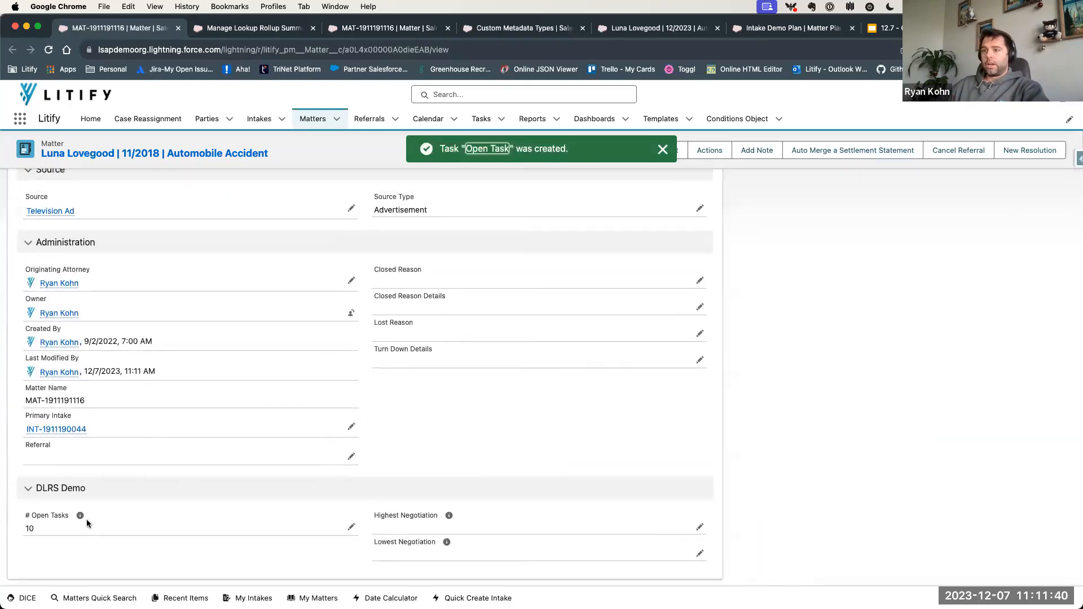
drag(26, 517, 70, 516)
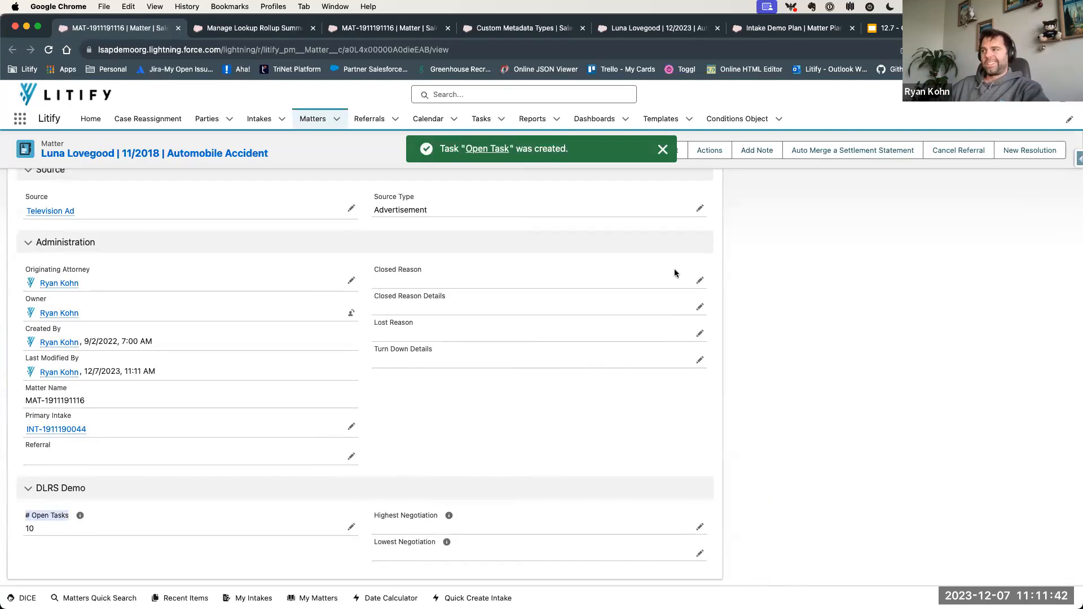
click(830, 328)
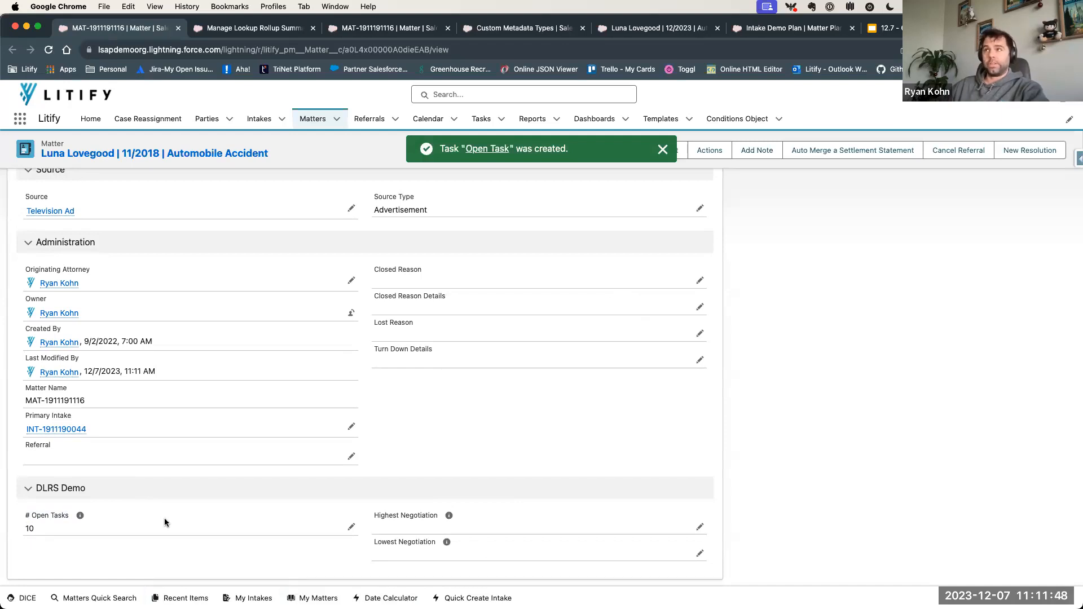
drag(24, 530, 37, 531)
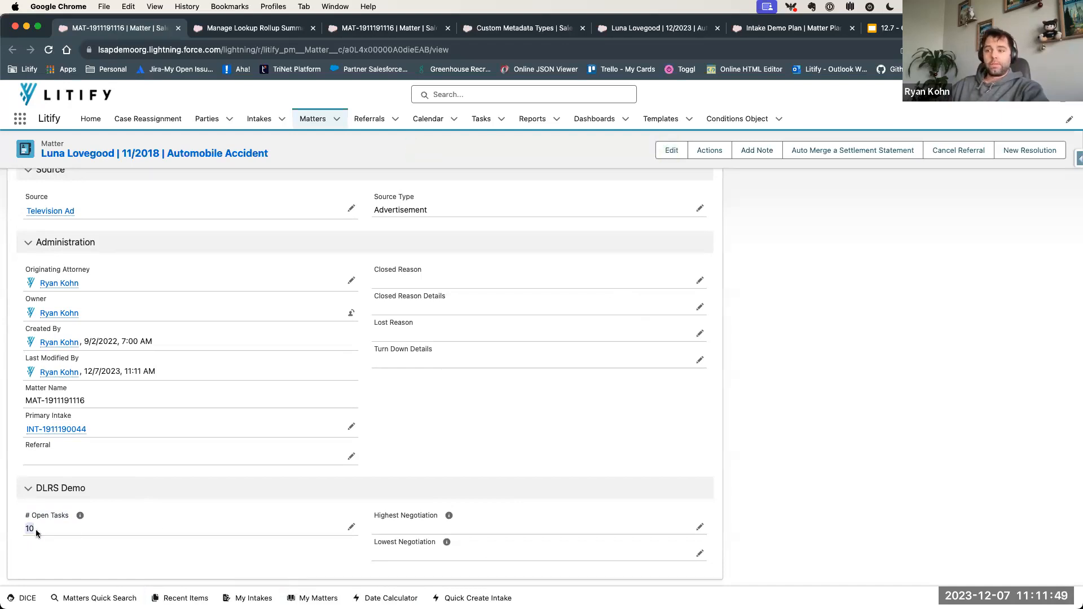
click(104, 560)
mouse_move(87, 519)
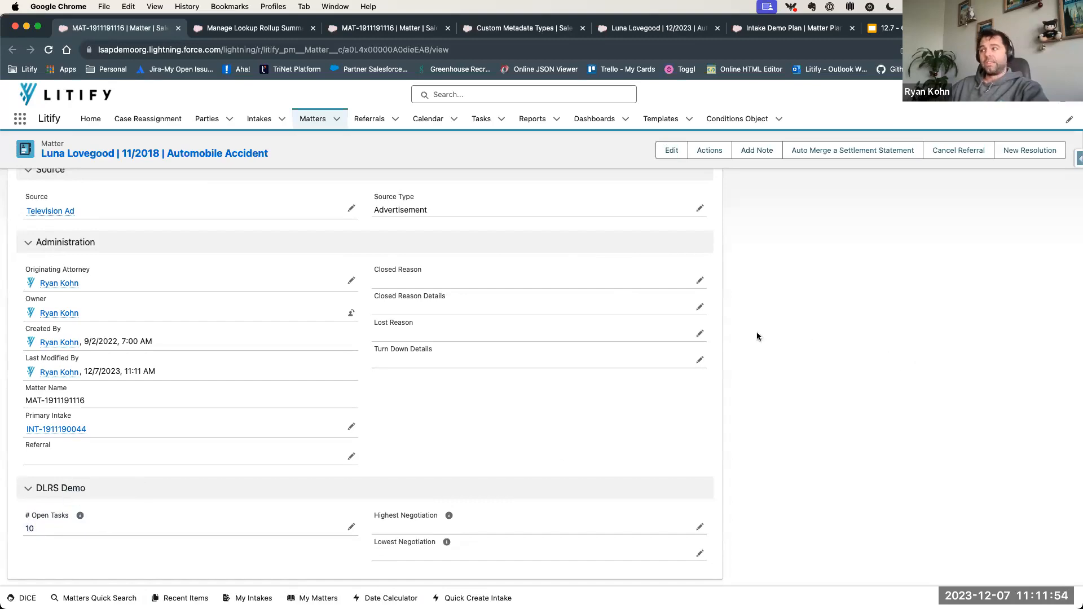
- Mark the "Open Task" activity complete, and reload the matter to recheck its # Open Tasks field
scroll(756, 329, up, 15)
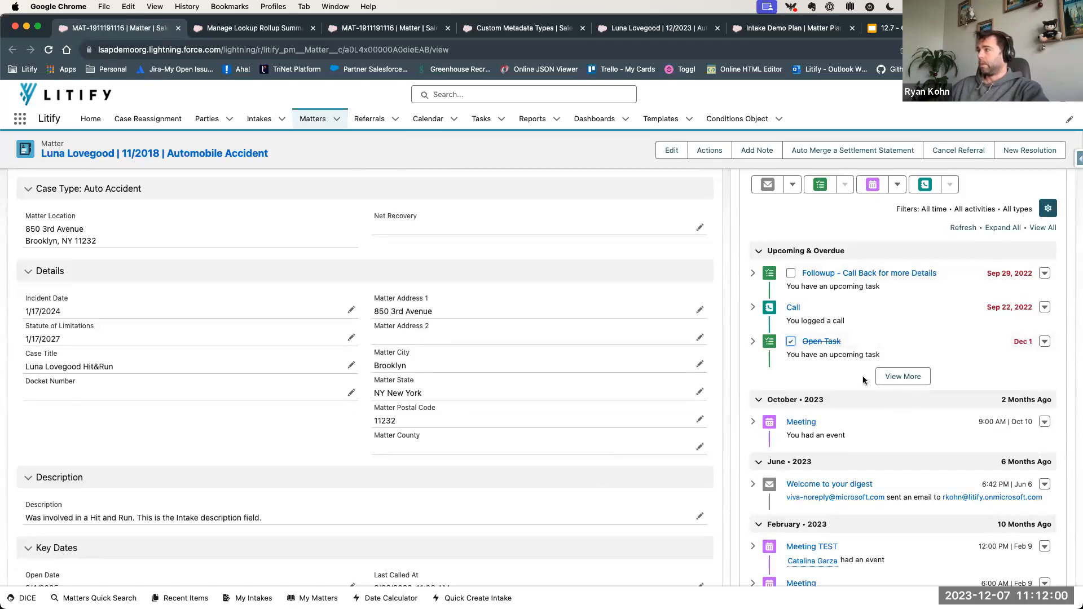
click(963, 228)
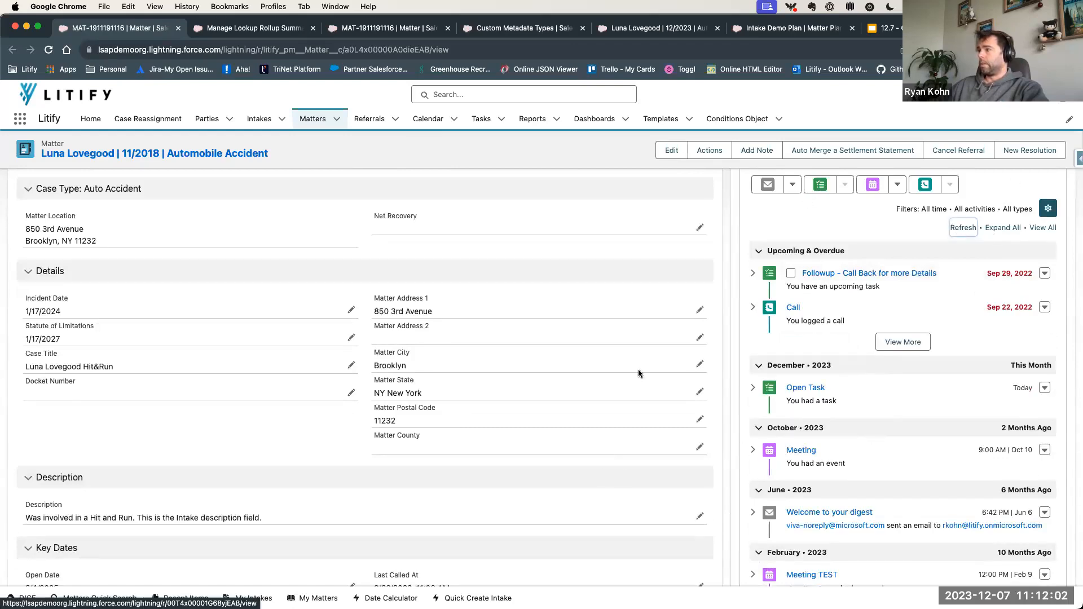
scroll(638, 369, down, 15)
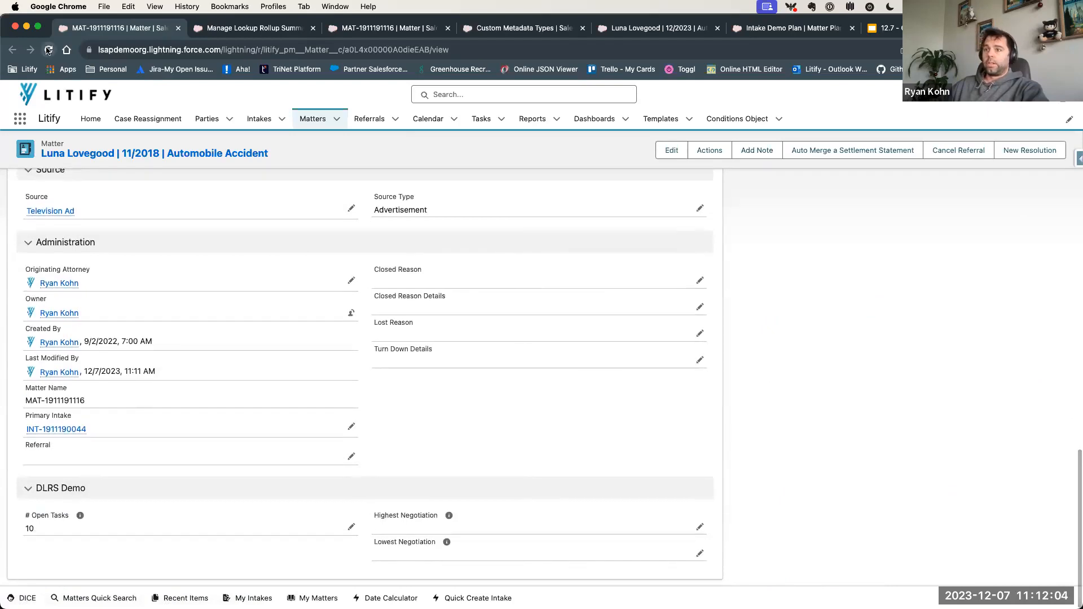
click(48, 50)
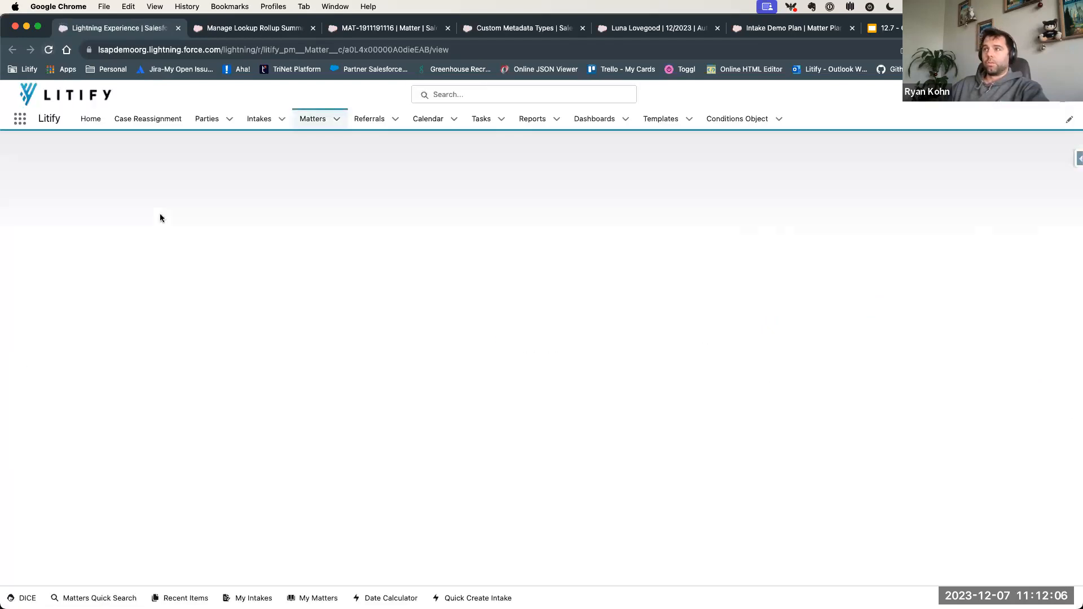
scroll(116, 453, down, 15)
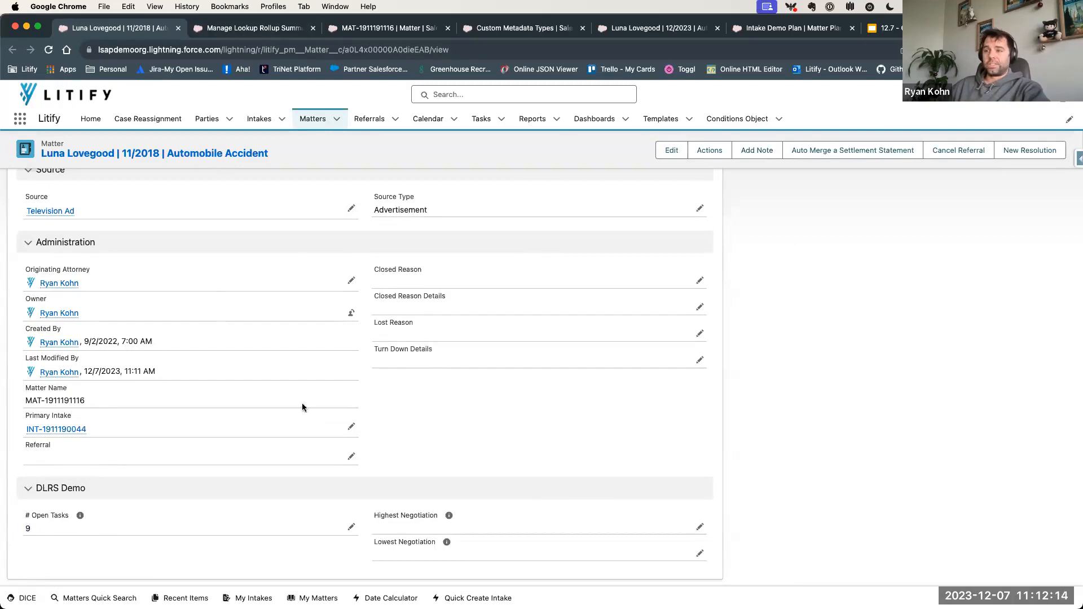
- Set the Amount of the matter's "Final Demand" negotiation to 5000 and save it
scroll(451, 505, up, 1)
scroll(449, 501, up, 15)
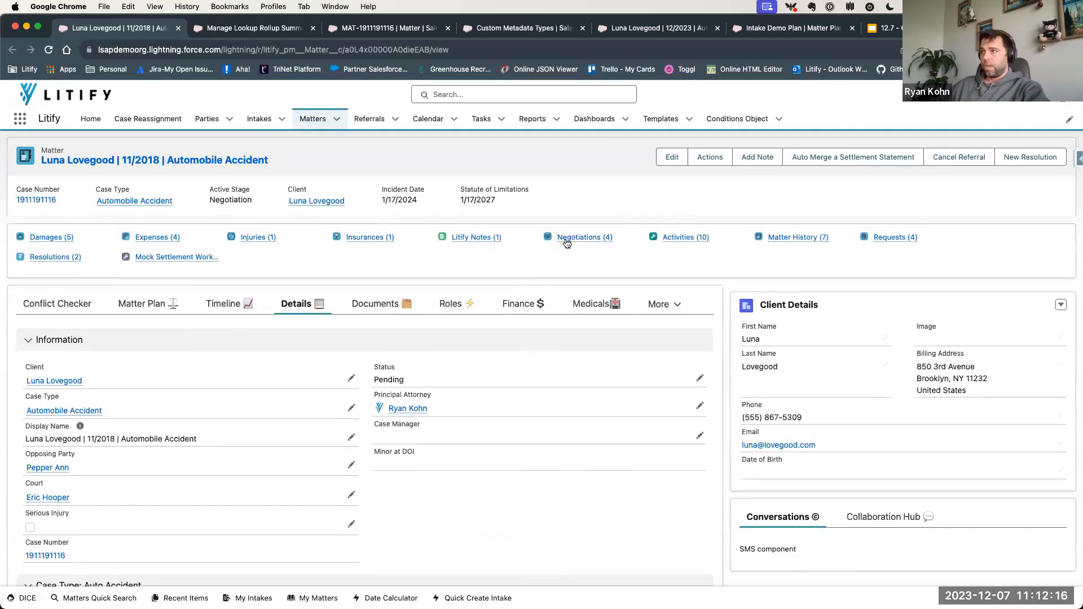
click(565, 240)
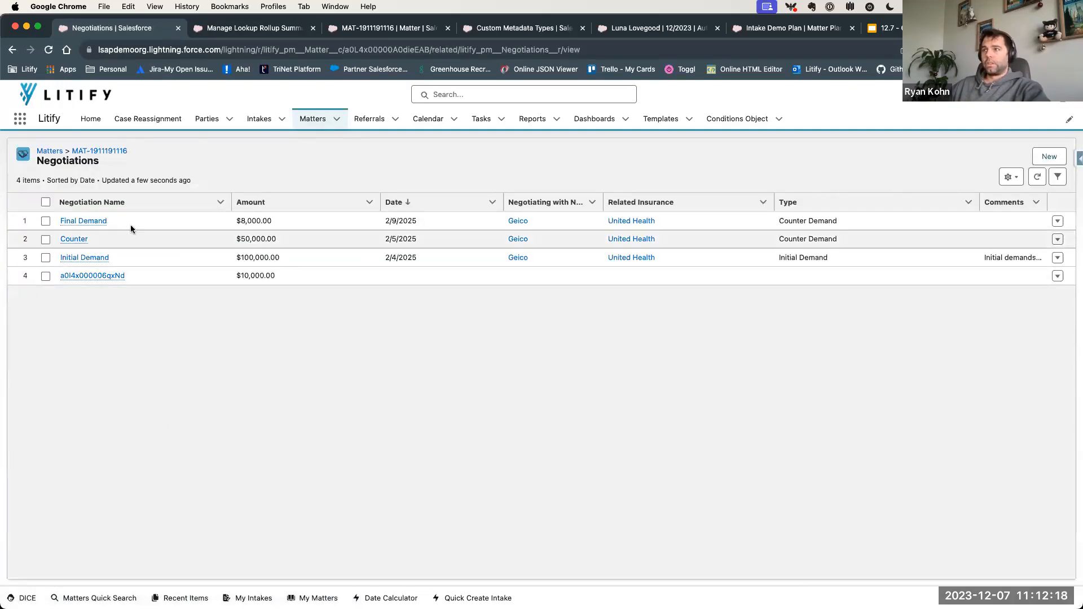
click(96, 223)
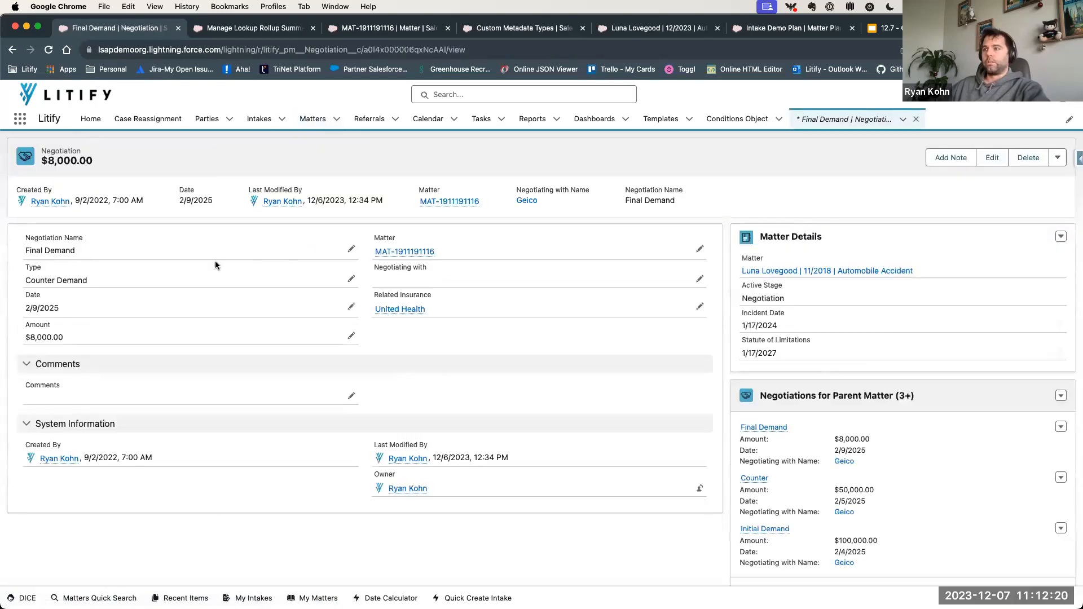
click(351, 336)
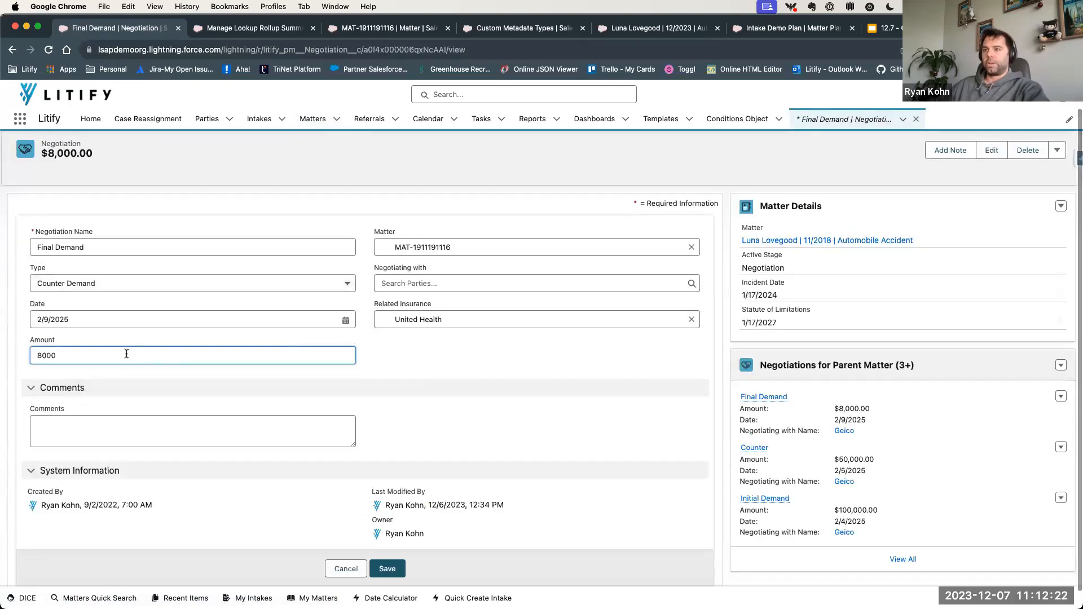
text(5)
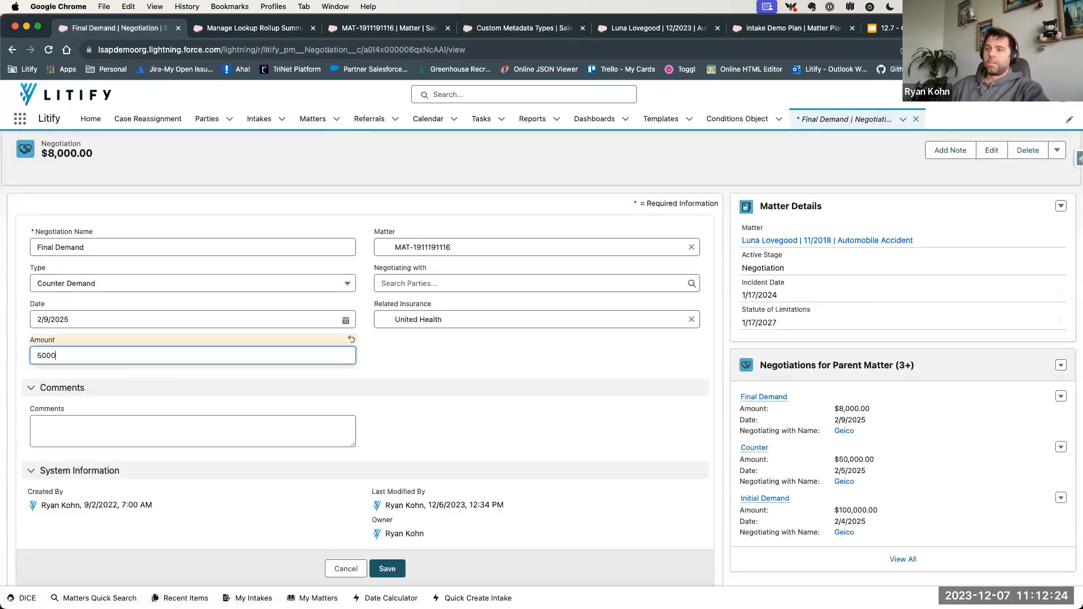
key(Return)
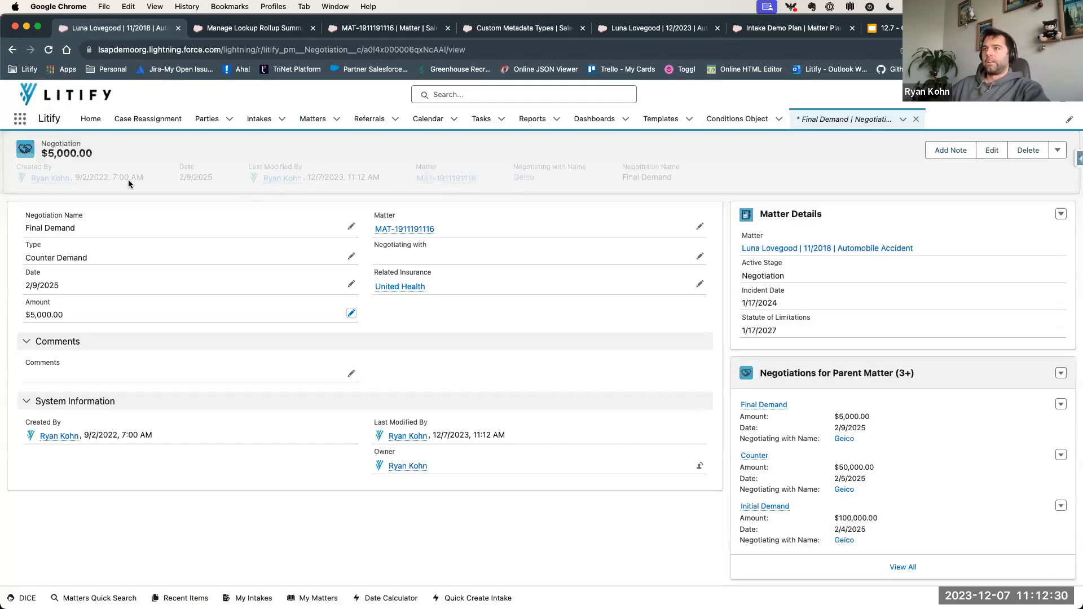
- Return to the parent matter and check the Highest Negotiation and Lowest Negotiation fields in its DLRS Demo section
click(459, 178)
scroll(280, 468, down, 10)
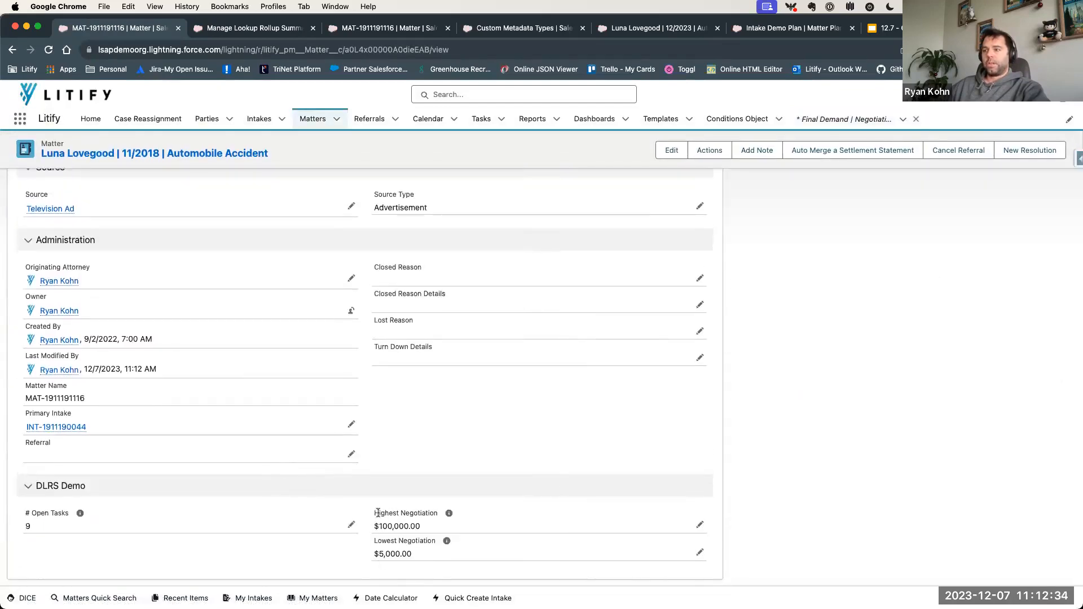
drag(376, 513, 451, 555)
click(462, 560)
drag(375, 526, 434, 530)
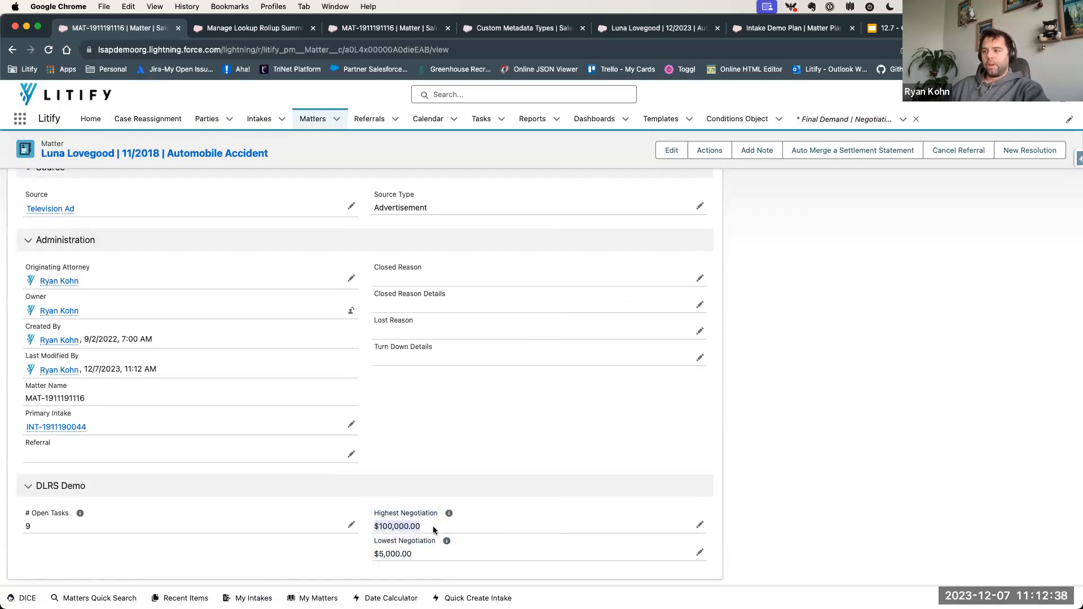
- List the matter's negotiations sorted by Amount in ascending order, and compare the "Final Demand" and "Initial Demand" amounts
scroll(419, 553, up, 20)
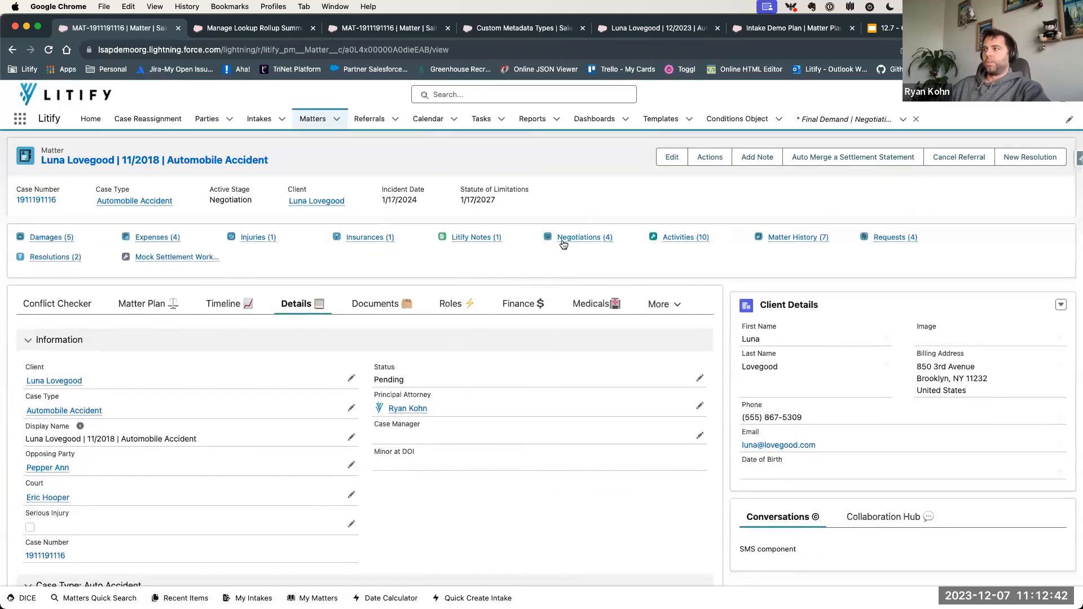
click(565, 242)
click(283, 202)
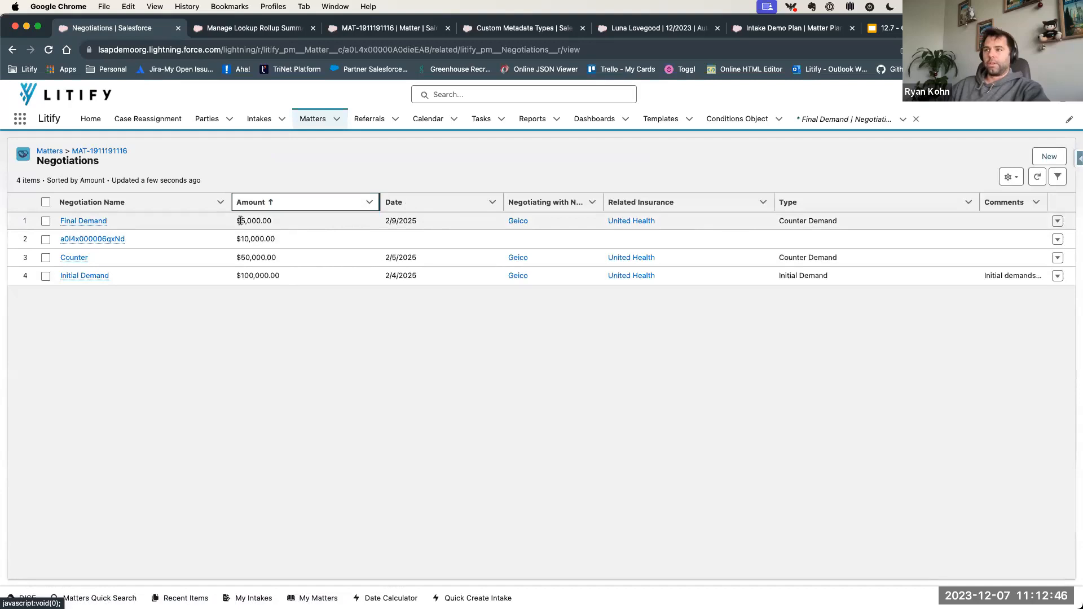
drag(240, 220, 285, 221)
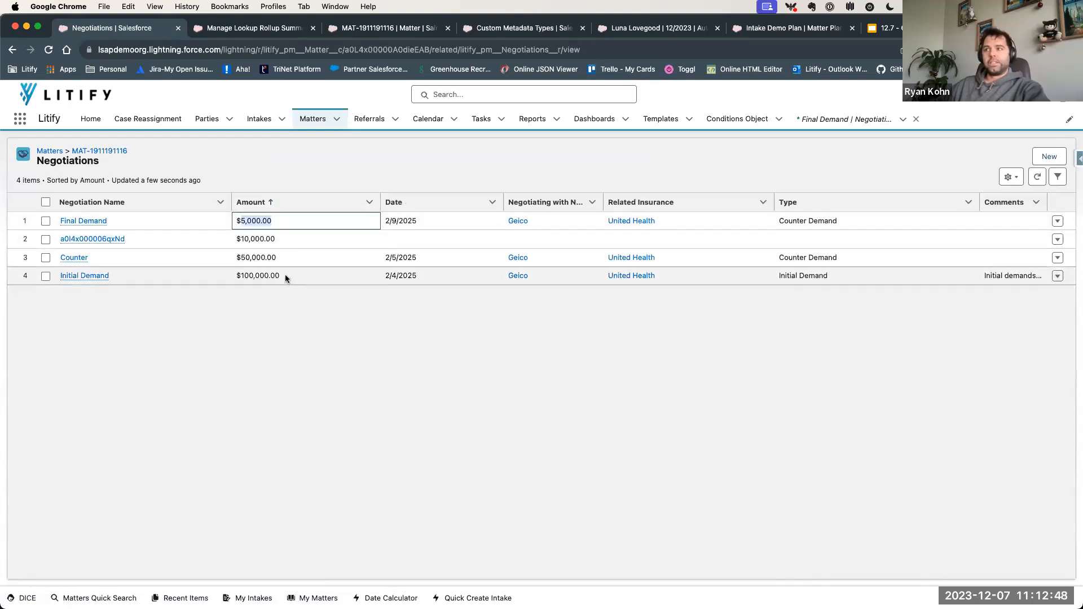
drag(285, 275, 235, 275)
click(262, 366)
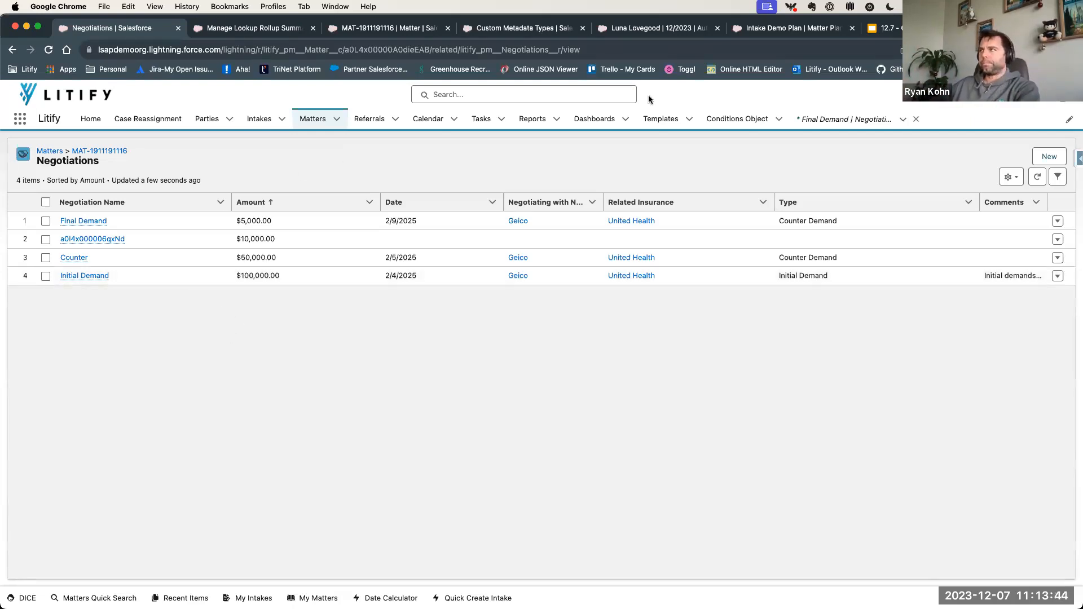
- Switch to the Google Slides presentation and highlight the "Clone to companions" item on the Agenda slide
click(921, 28)
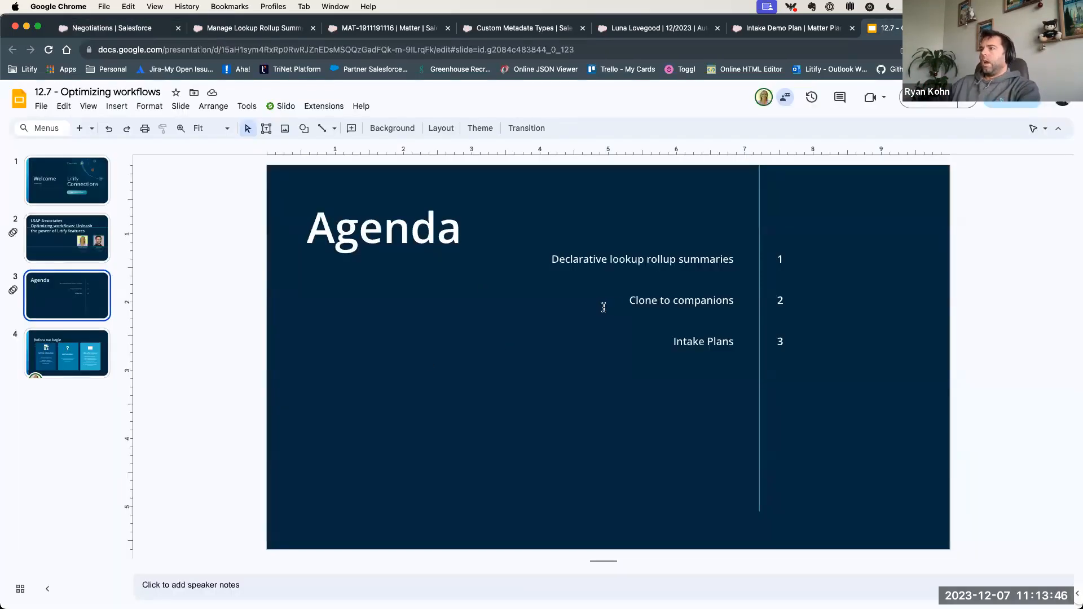
mouse_move(623, 302)
mouse_down()
mouse_move(728, 319)
mouse_move(828, 300)
mouse_up()
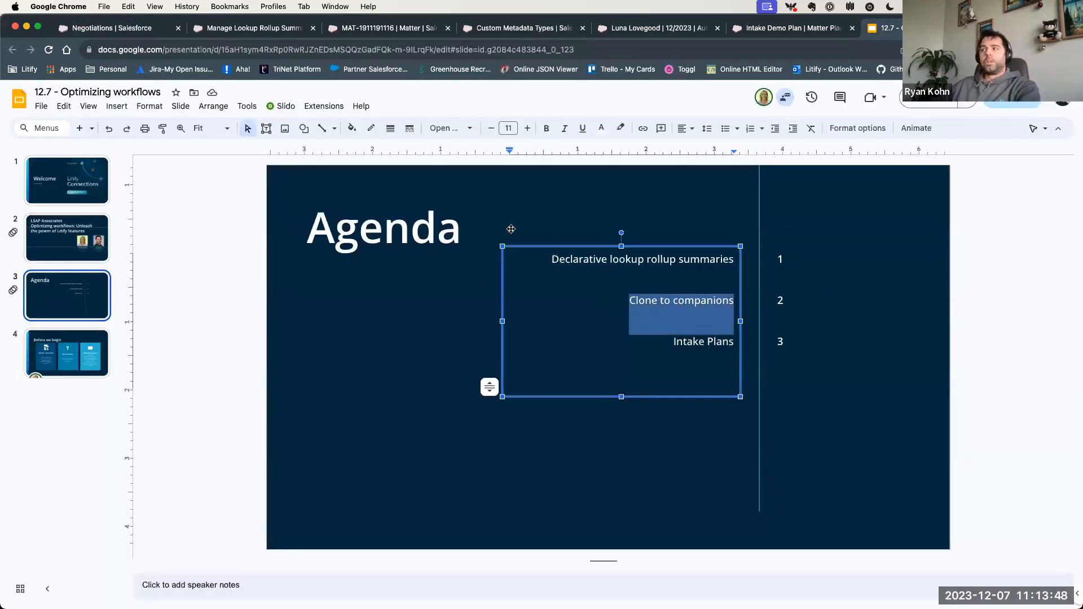
click(525, 210)
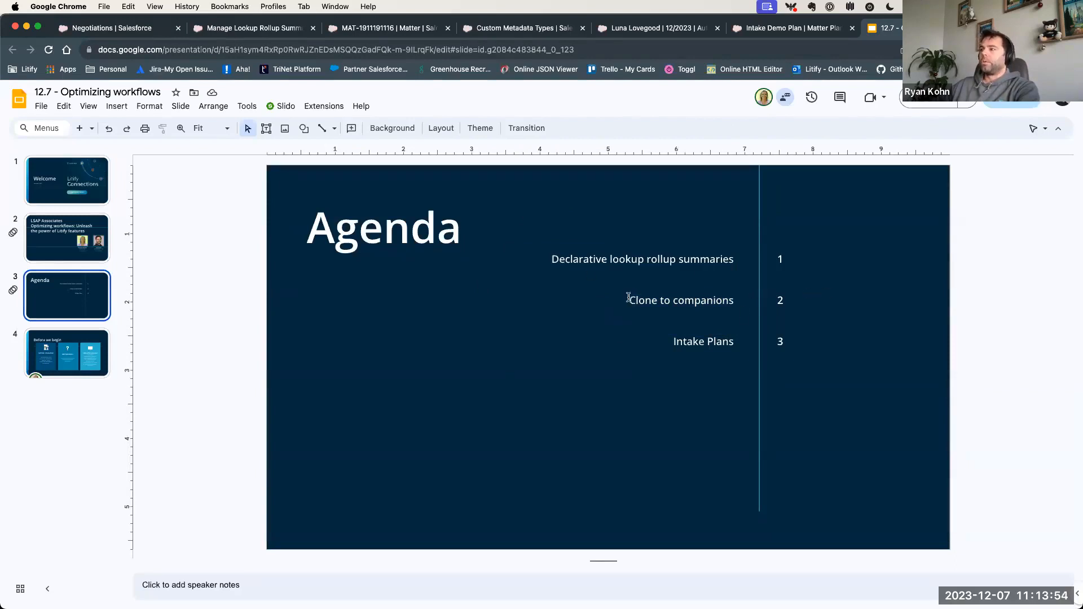
drag(628, 297, 737, 299)
click(868, 284)
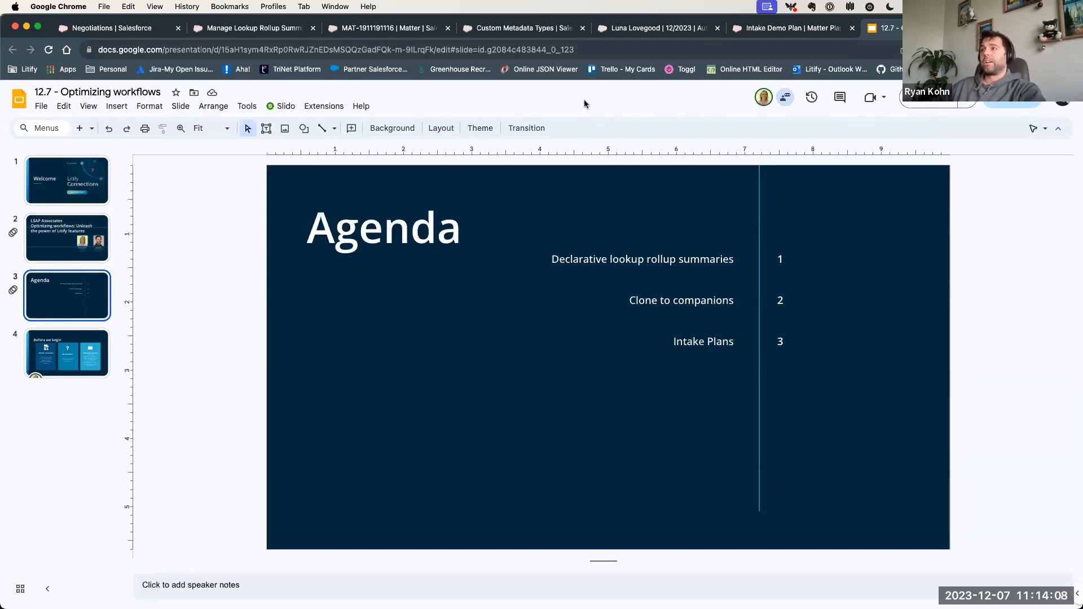
- Switch back to the Automobile Accident matter in Litify, show its Companions, and select all three companion matters
click(423, 30)
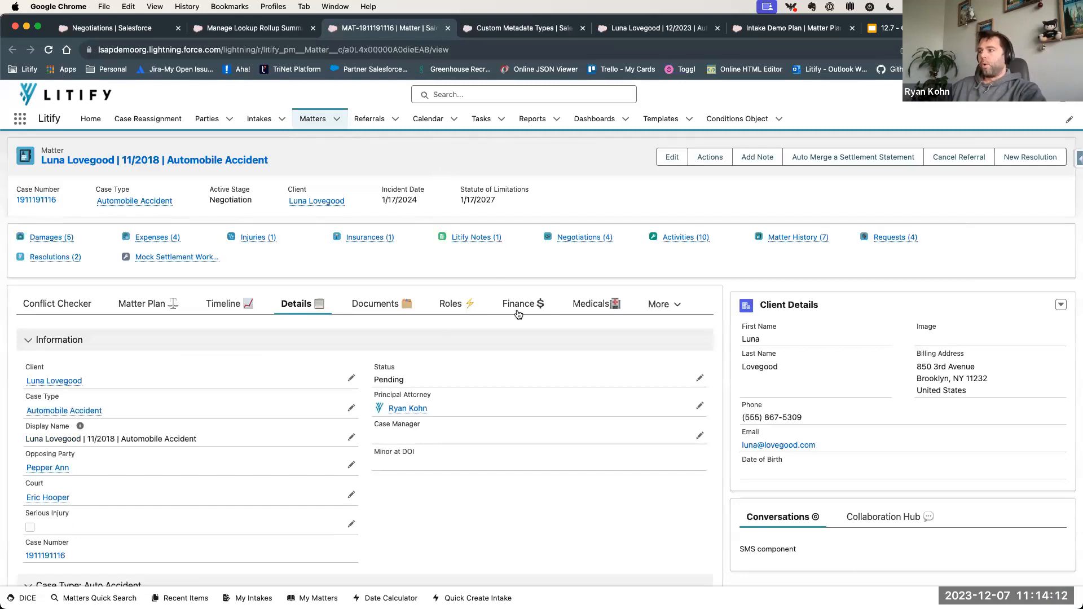
click(660, 305)
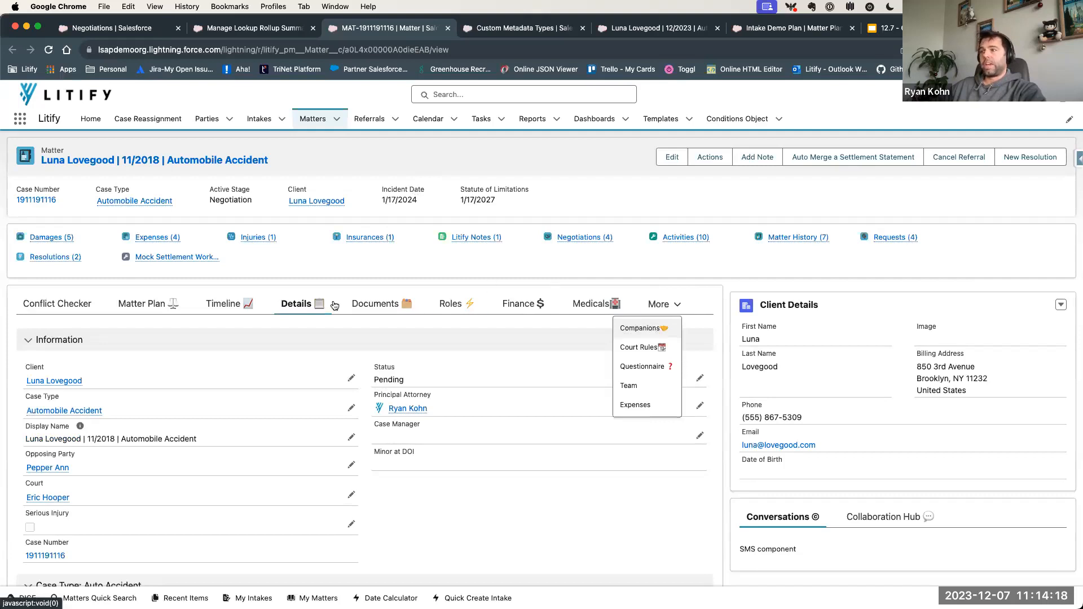
click(641, 328)
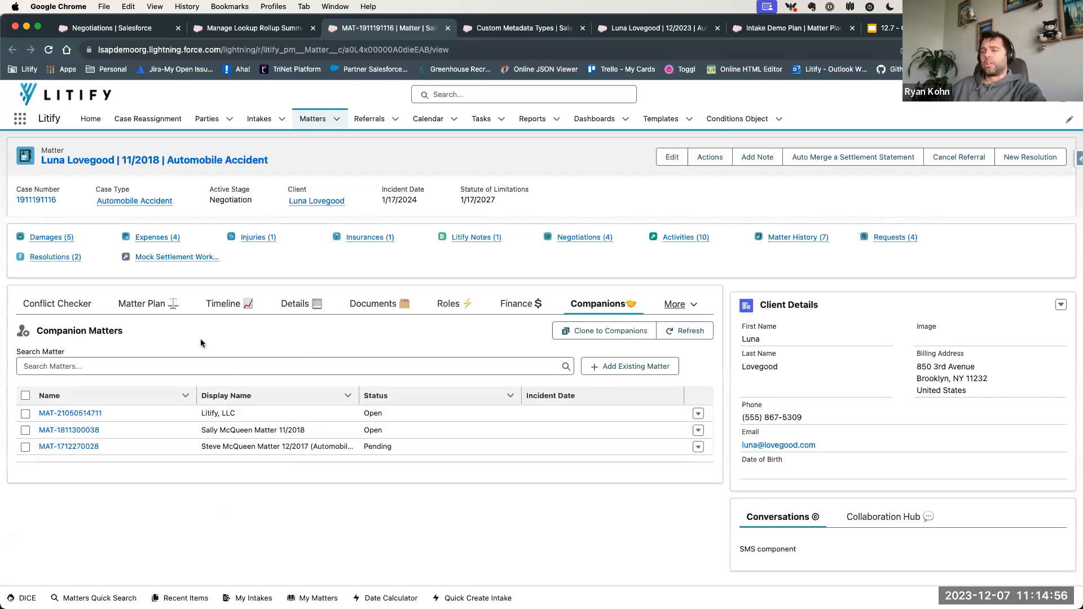
click(26, 413)
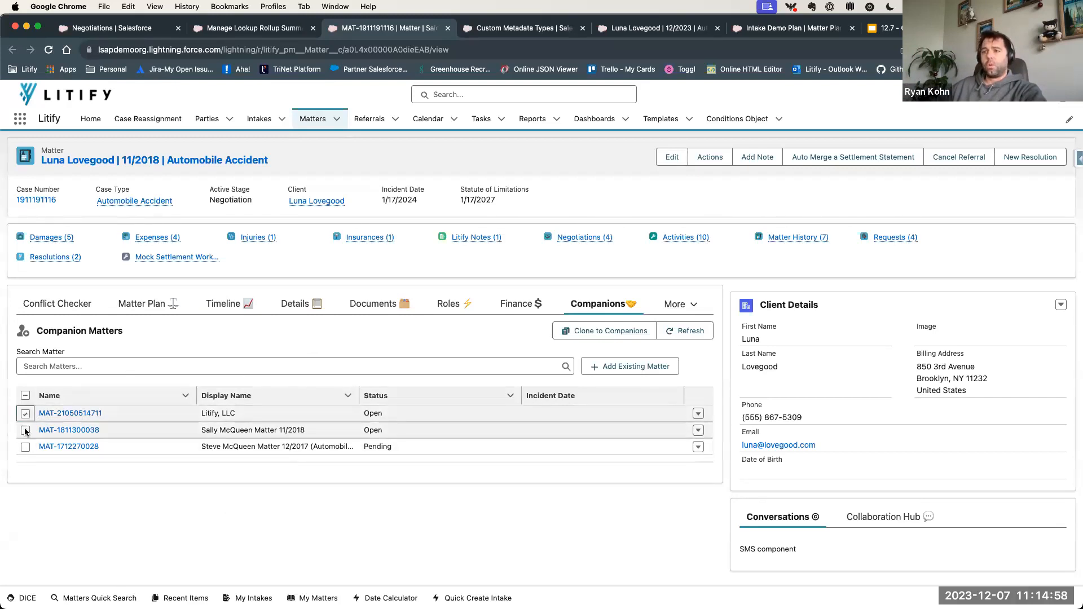
click(25, 430)
click(25, 446)
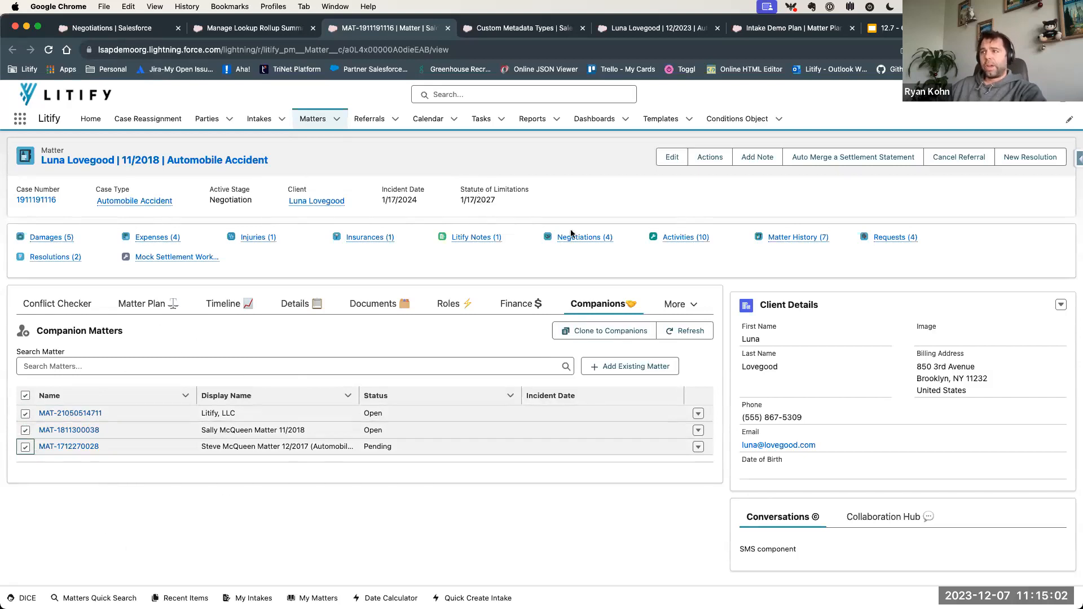
- Start Clone to Companions for the selected matters and review the Insurance, Damage and Task records available for cloning
mouse_move(609, 238)
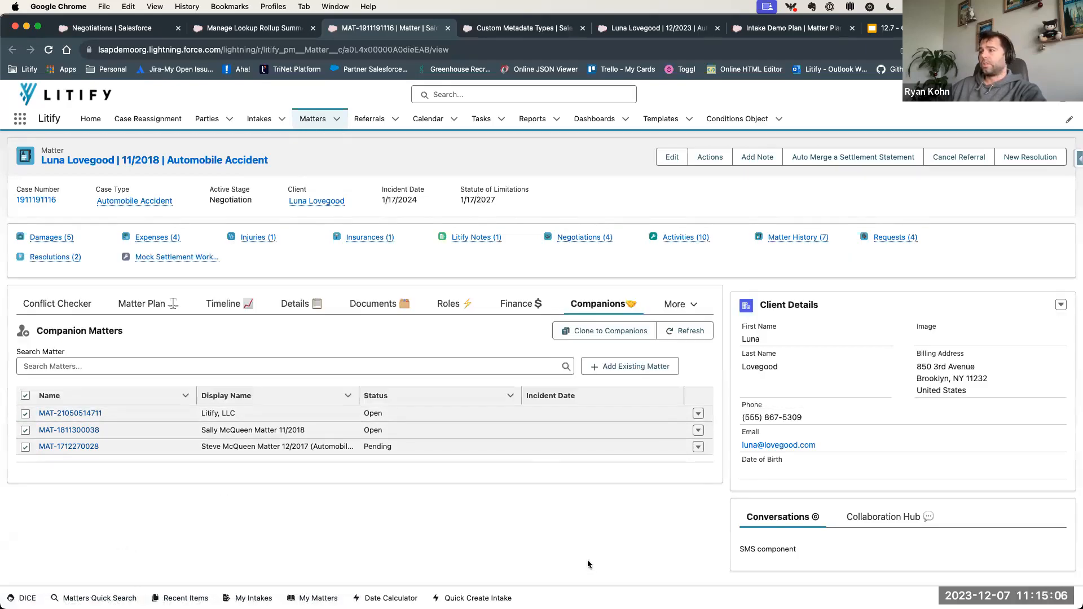
click(611, 333)
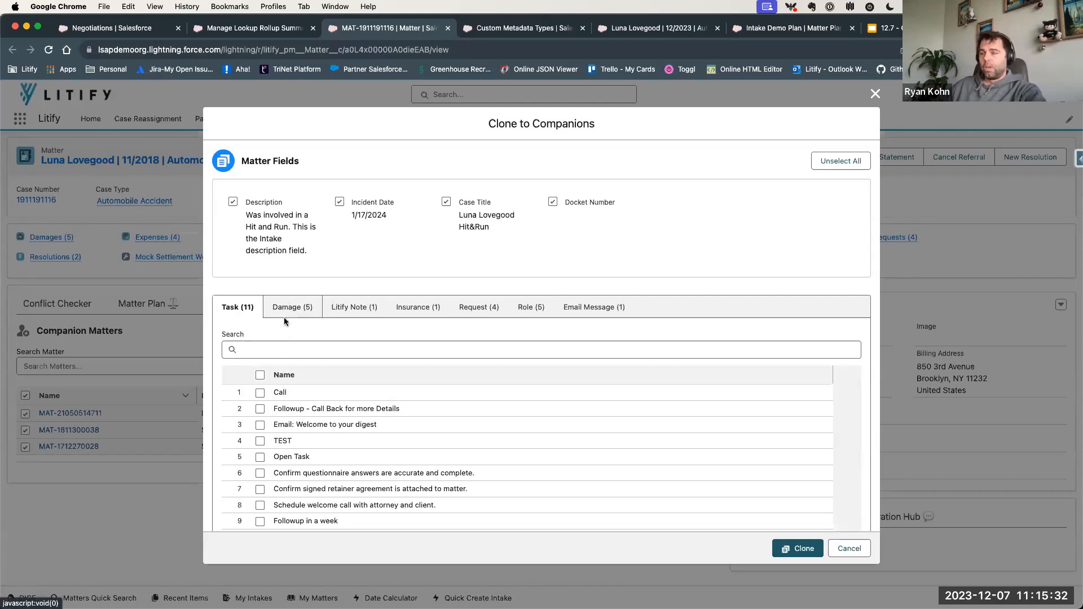
click(404, 307)
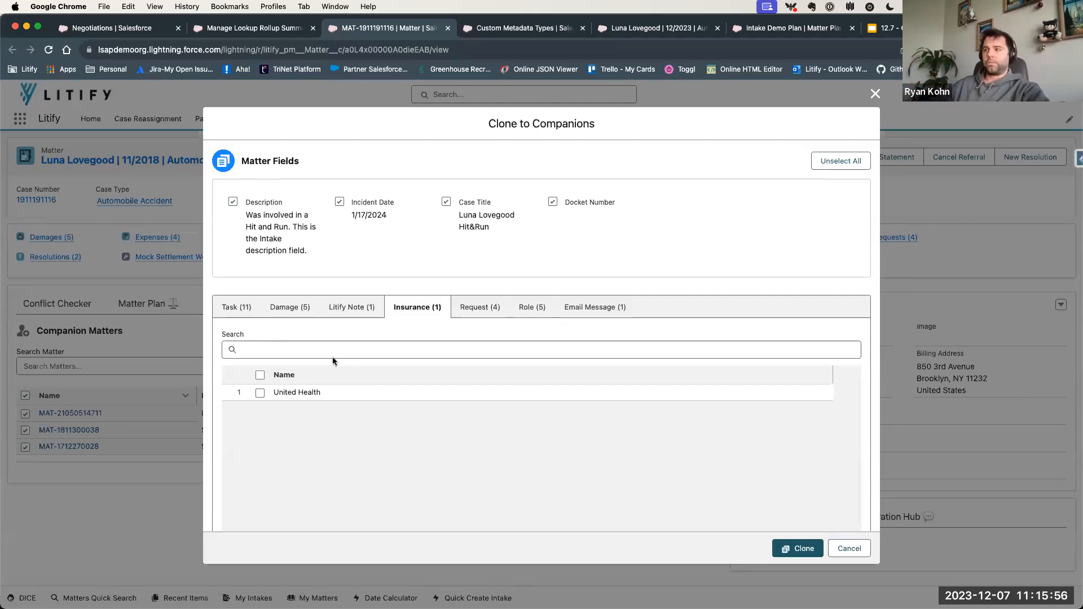
click(240, 309)
click(289, 307)
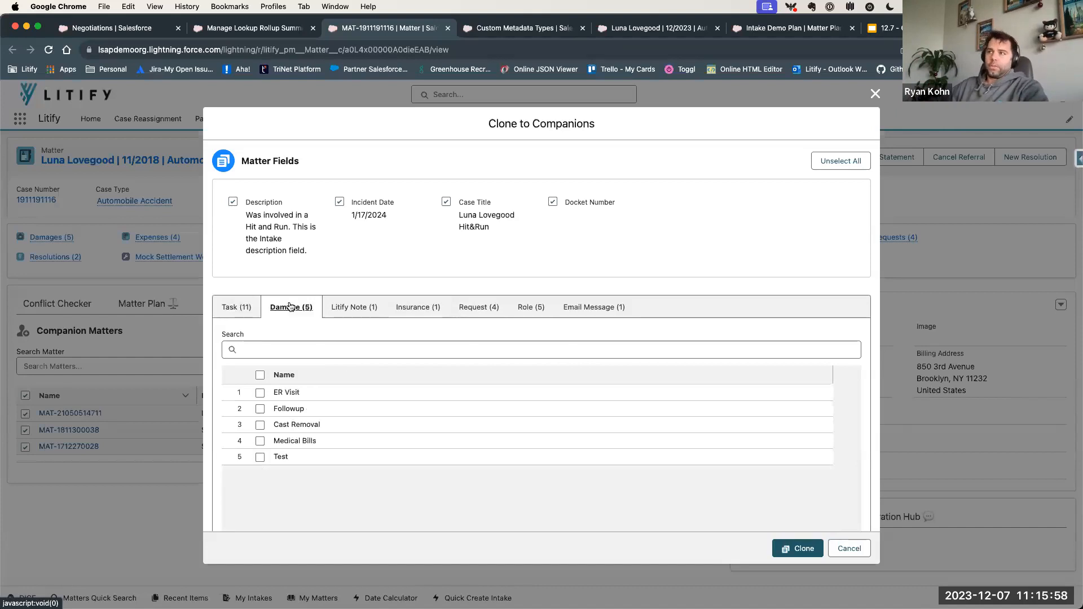
click(236, 308)
- Deselect all matter fields, and clone the tasks "Call", "Followup - Call Back for more Details" and "Email: Welcome to your digest" to the companions
click(233, 202)
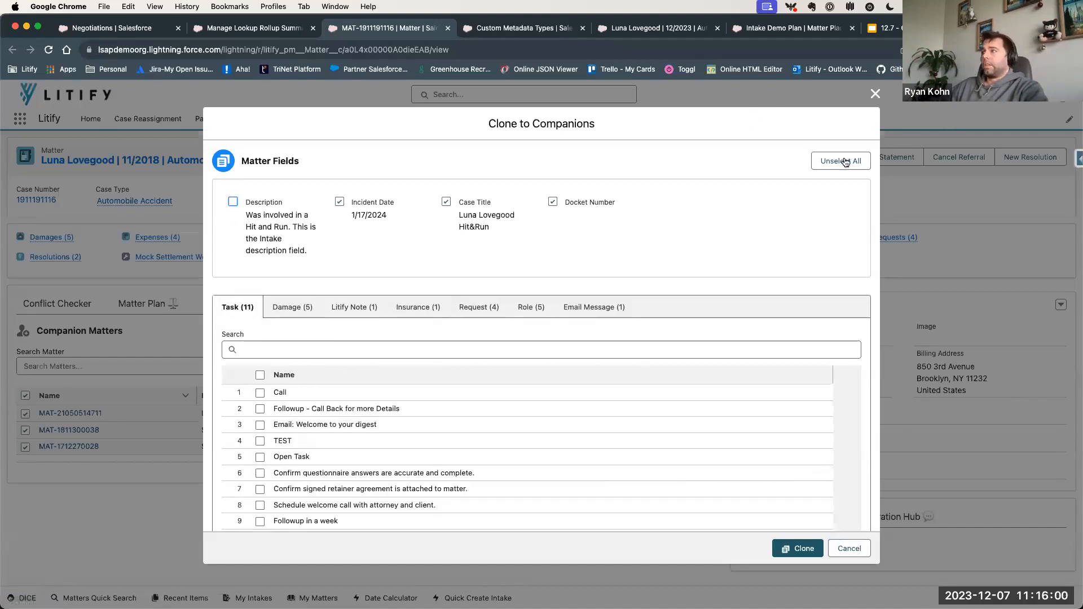
click(844, 162)
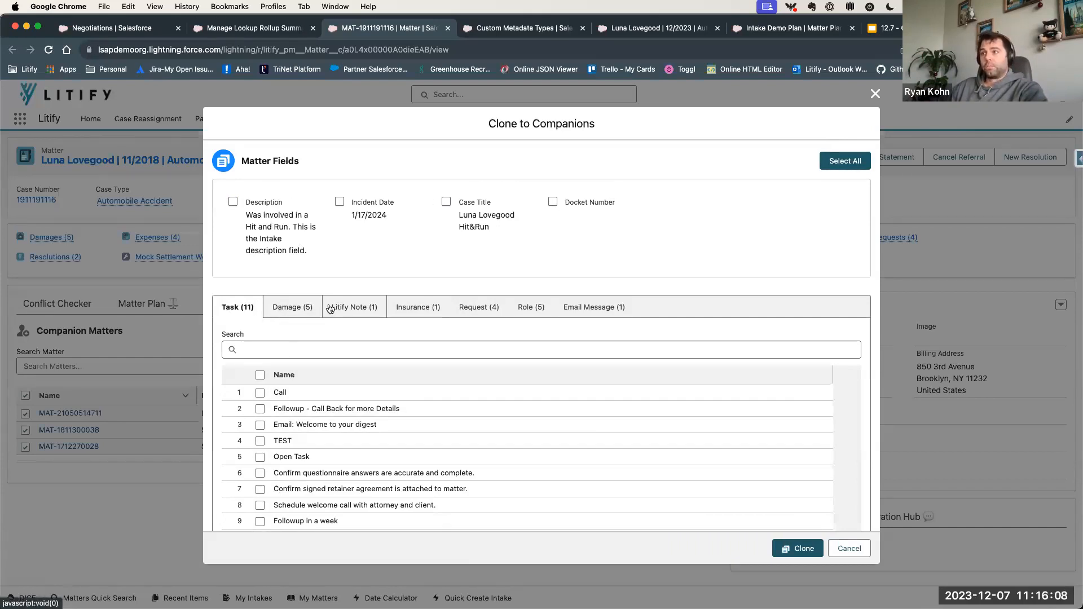
click(260, 392)
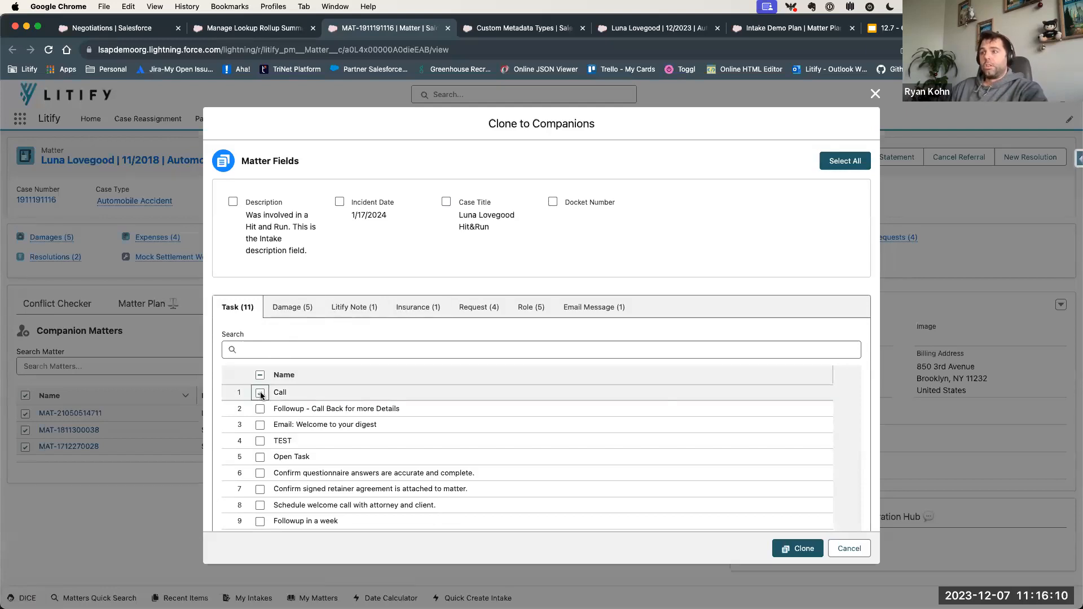
click(261, 409)
click(260, 425)
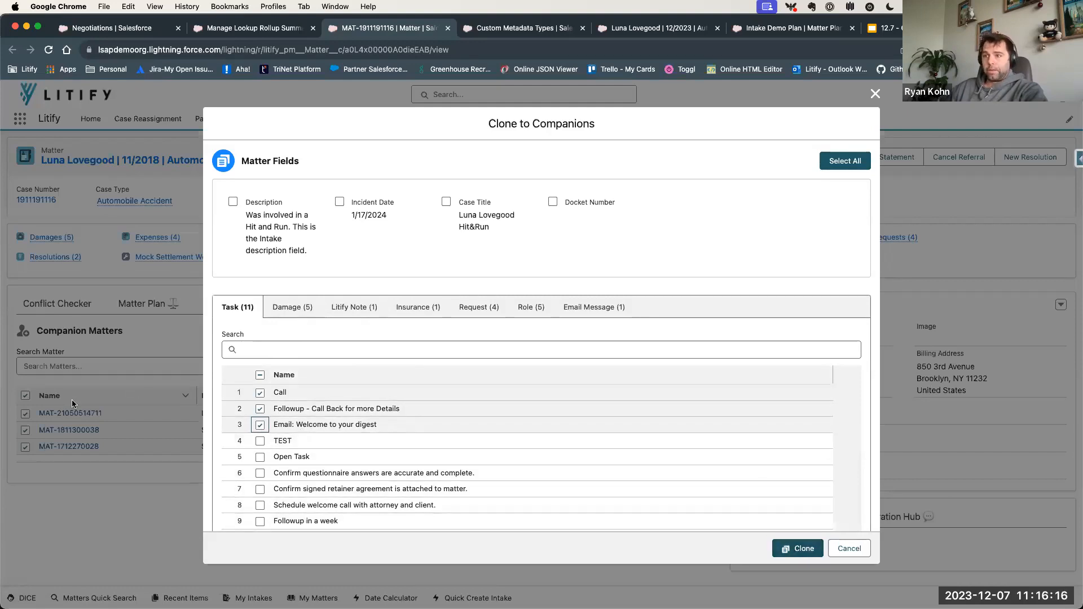
click(798, 548)
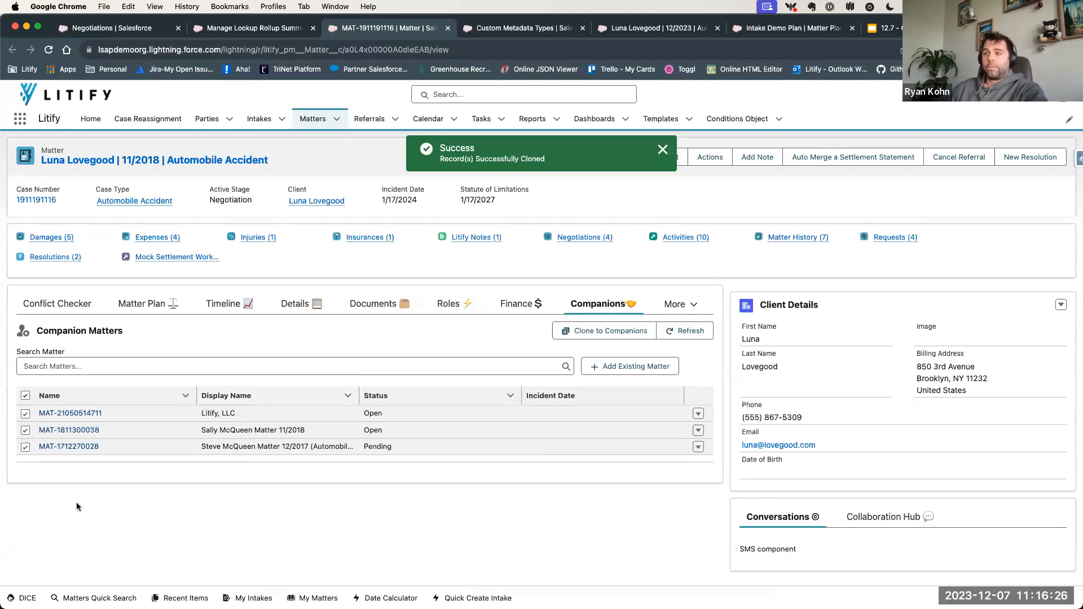
- Open the Pending companion matter in a new tab and check its Collaboration Hub activity for the cloned tasks
right_click(58, 447)
click(87, 384)
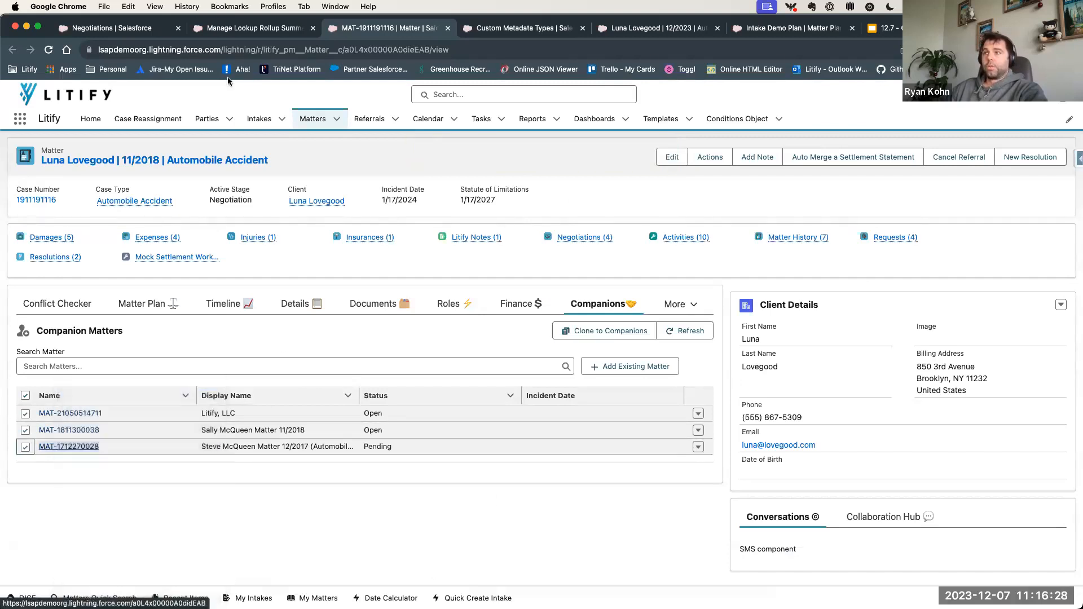
click(451, 28)
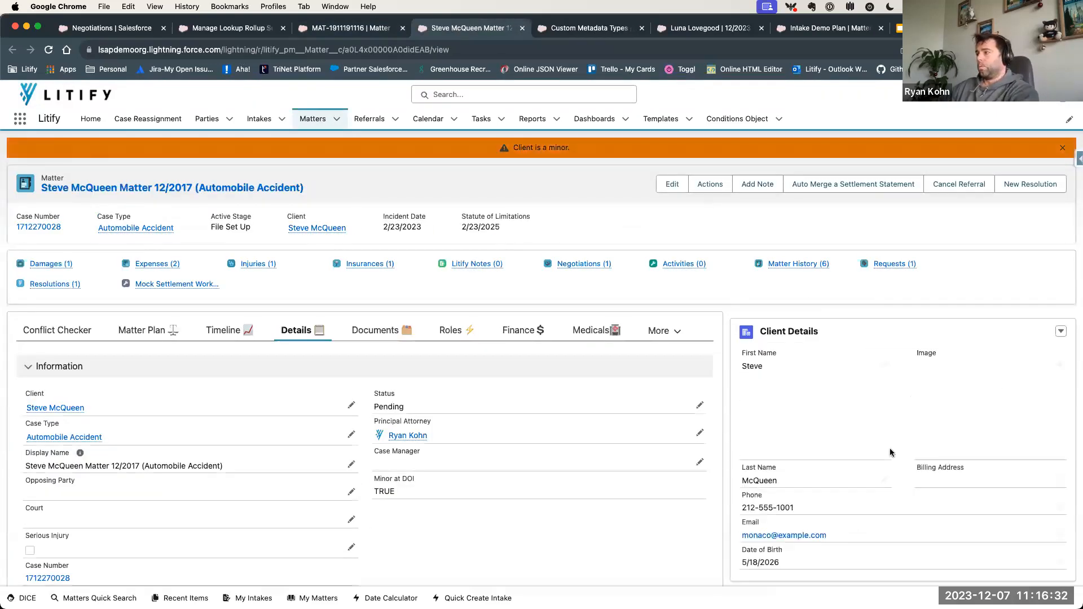
scroll(862, 483, down, 5)
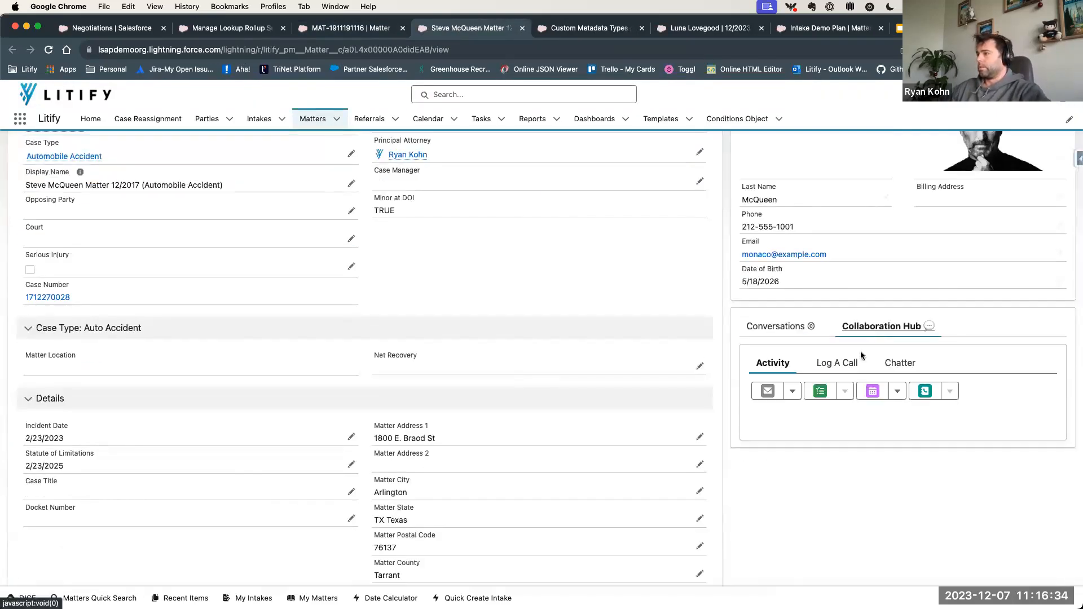
scroll(880, 470, down, 3)
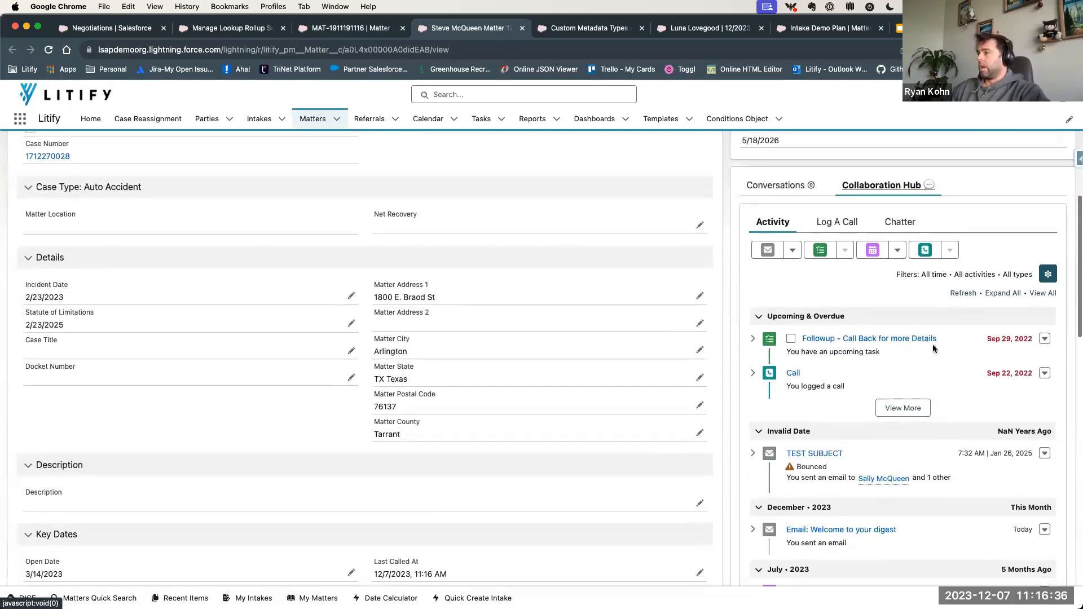
drag(929, 337, 801, 344)
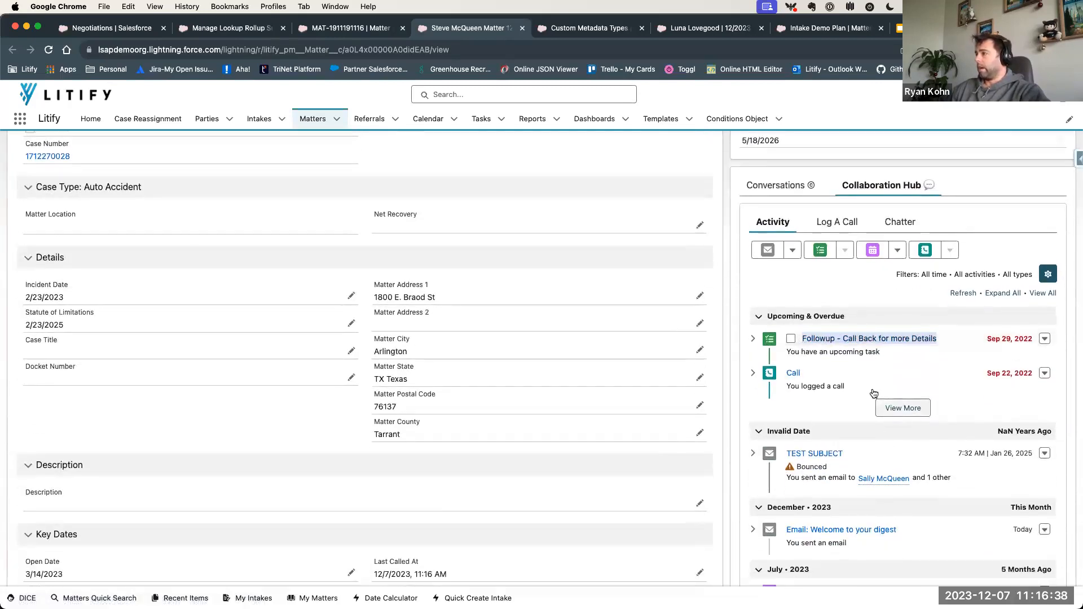
- Expand the remaining upcoming and overdue activities on the companion matter and review its tasks, including "test"
scroll(880, 401, down, 1)
scroll(874, 394, down, 3)
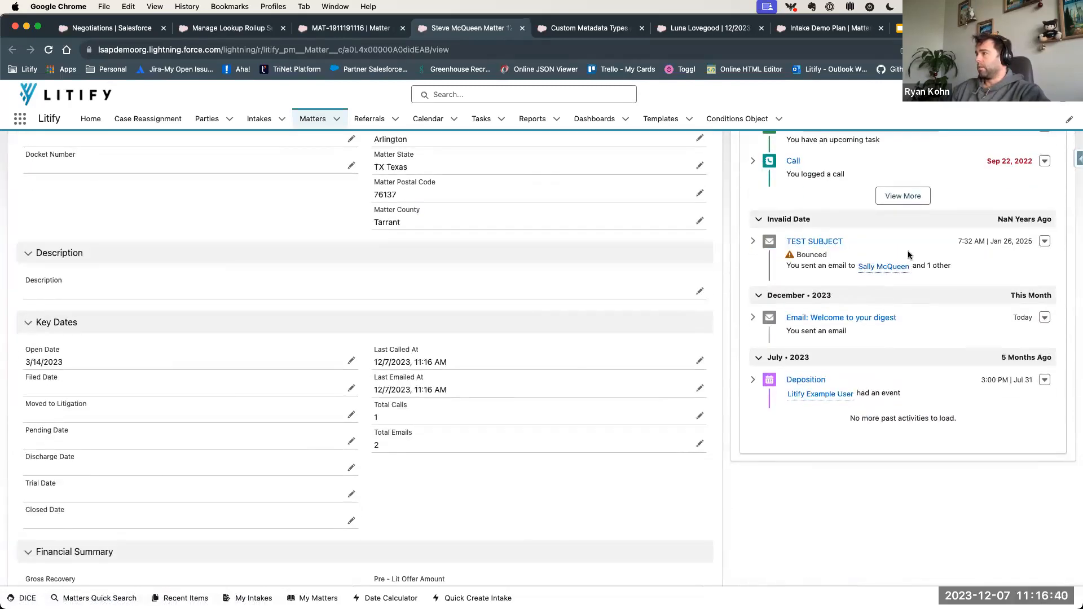
click(904, 196)
scroll(899, 307, up, 2)
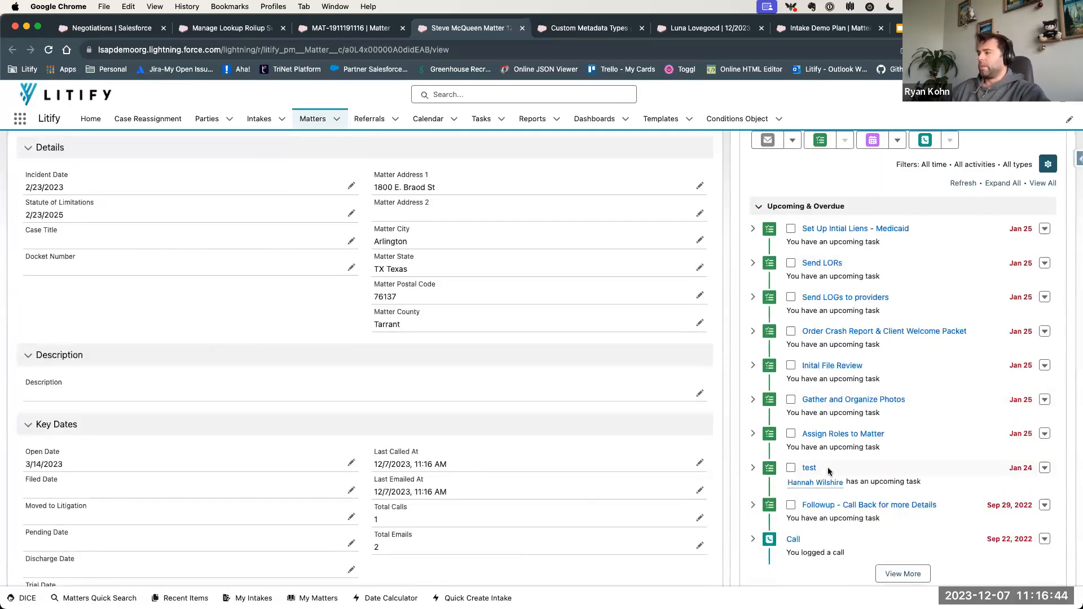
drag(828, 467, 794, 467)
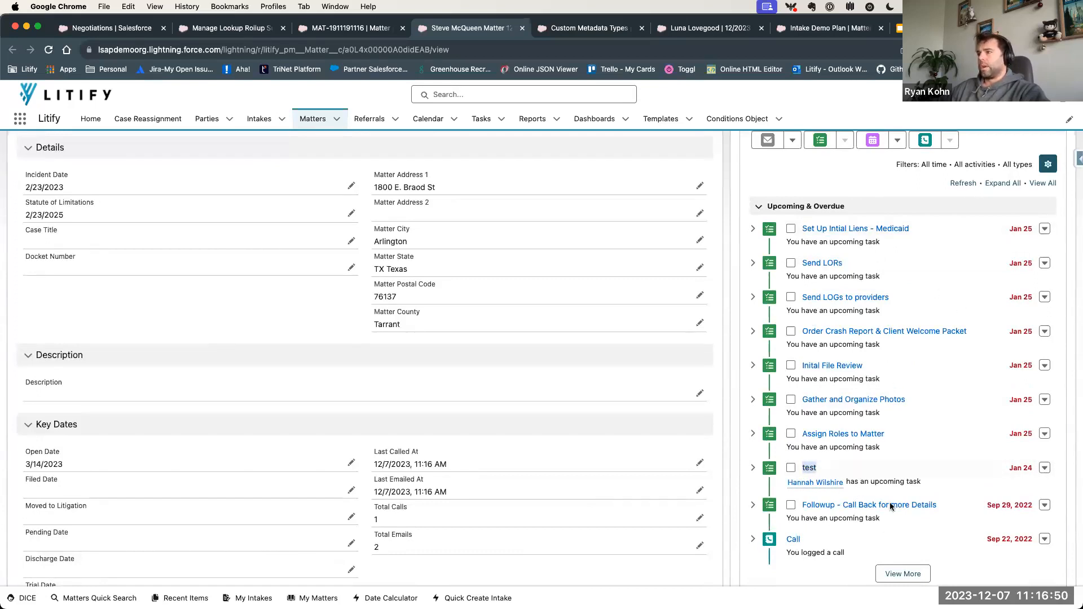
scroll(883, 531, up, 2)
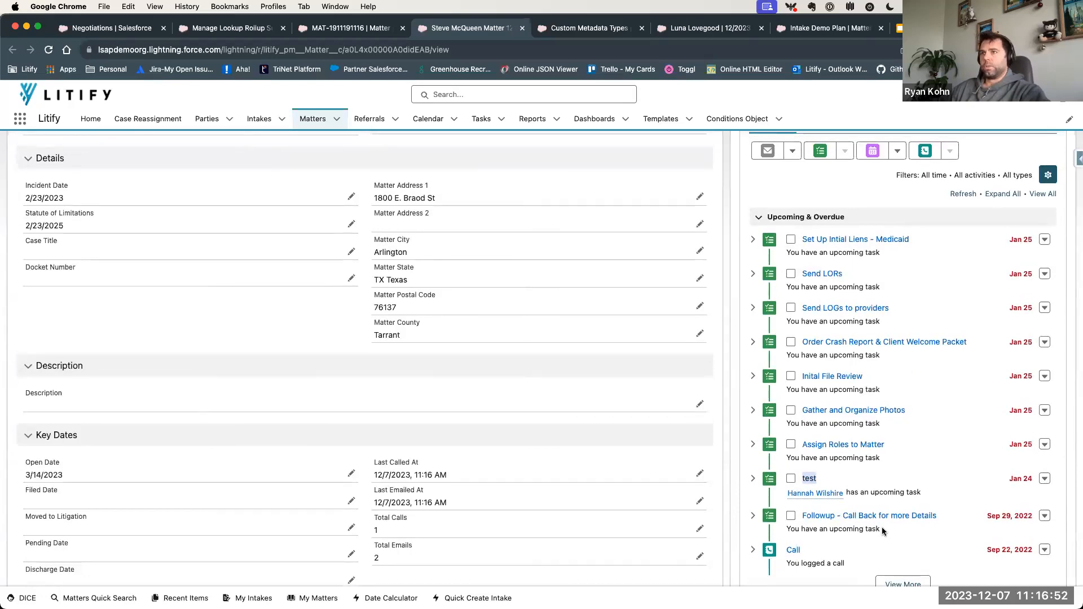
scroll(883, 531, up, 10)
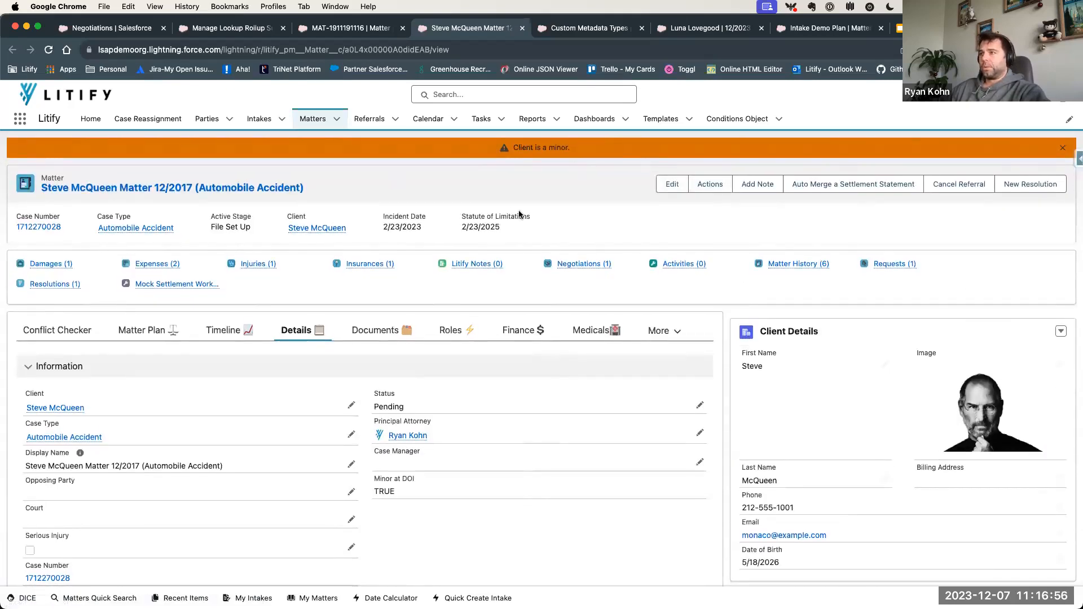
- Close the companion matter's browser tab and switch to the Custom Metadata Types setup page
click(354, 29)
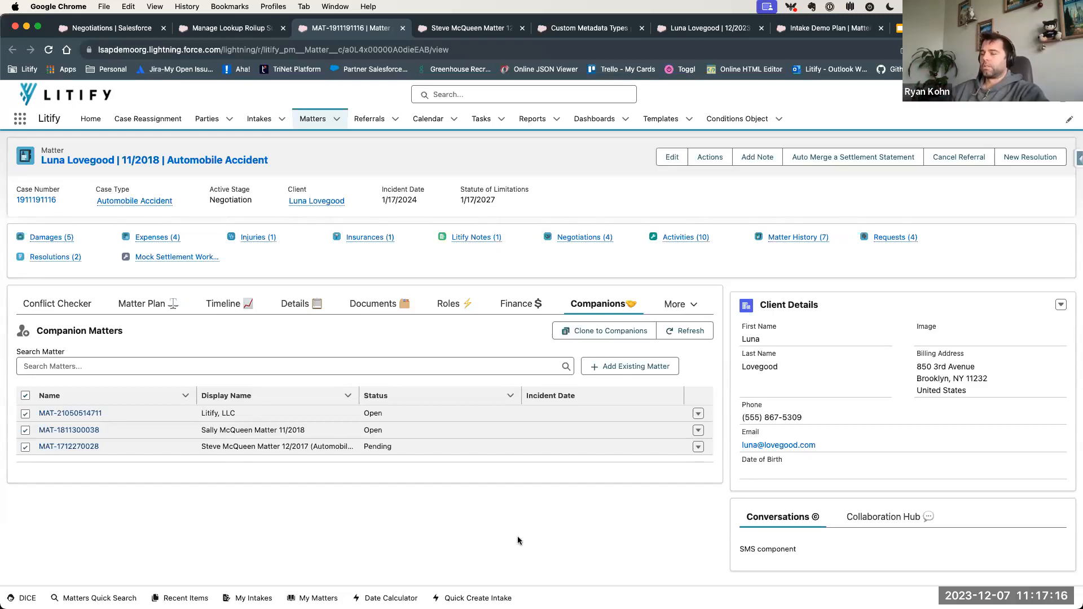
middle_click(492, 31)
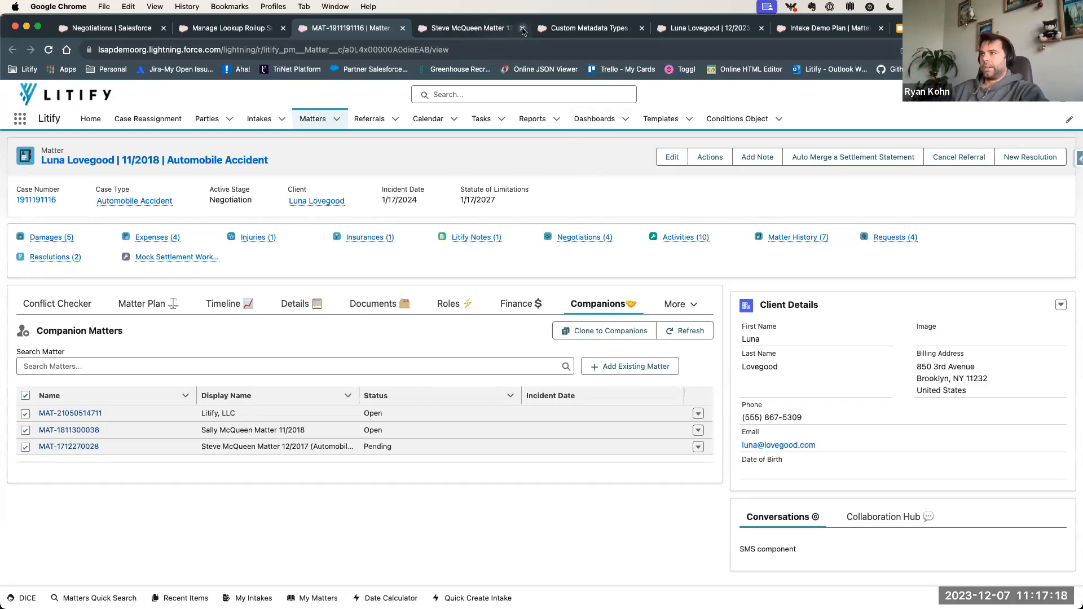
click(493, 31)
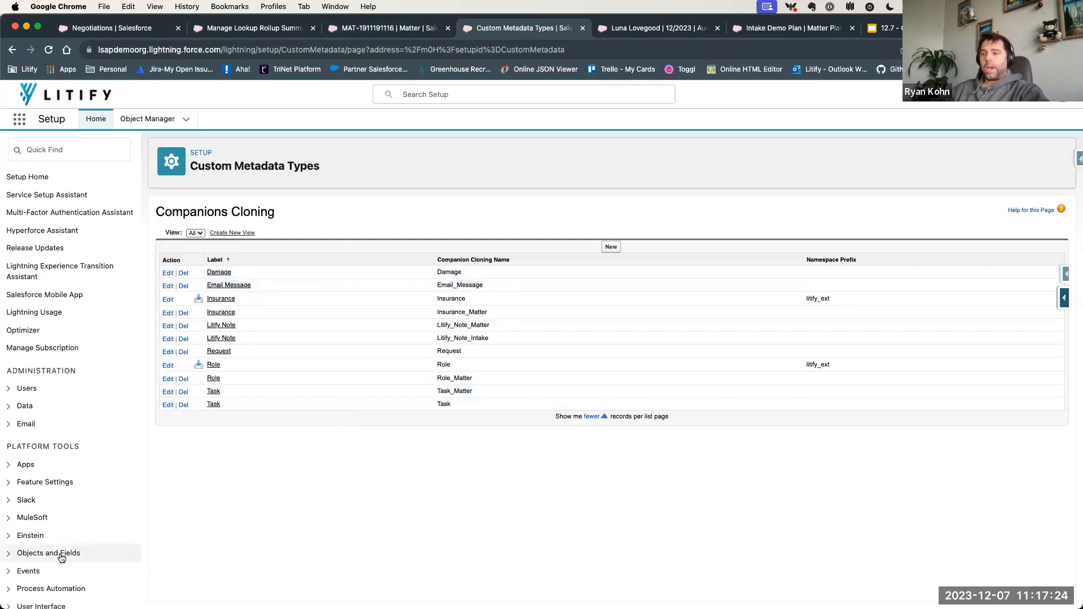
- Open the list of all custom metadata types from the Custom Code section of Setup
scroll(62, 556, down, 2)
click(39, 547)
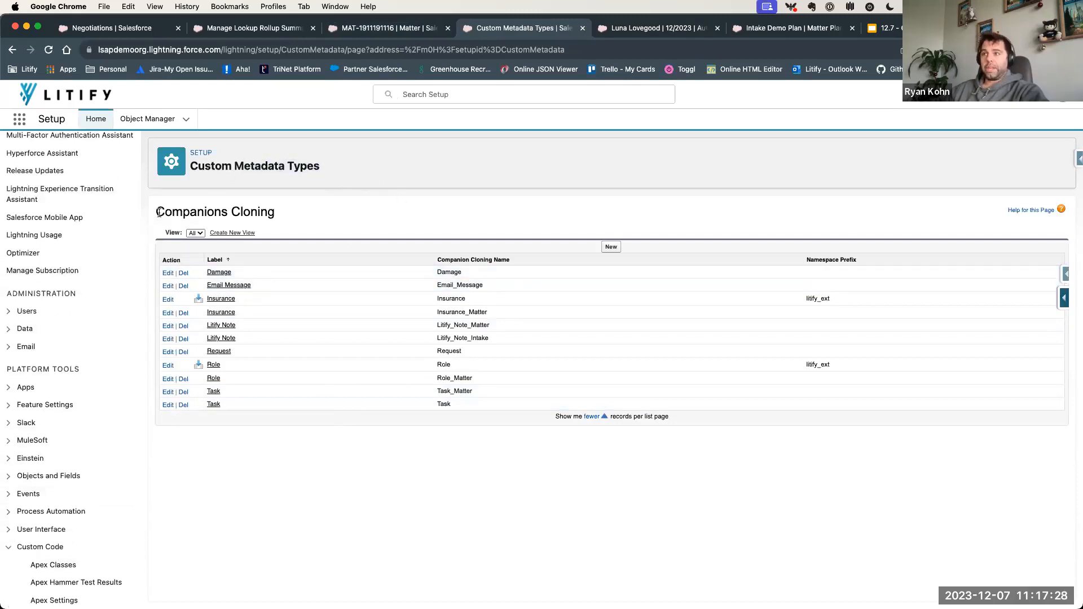
drag(154, 212, 269, 208)
scroll(56, 511, down, 5)
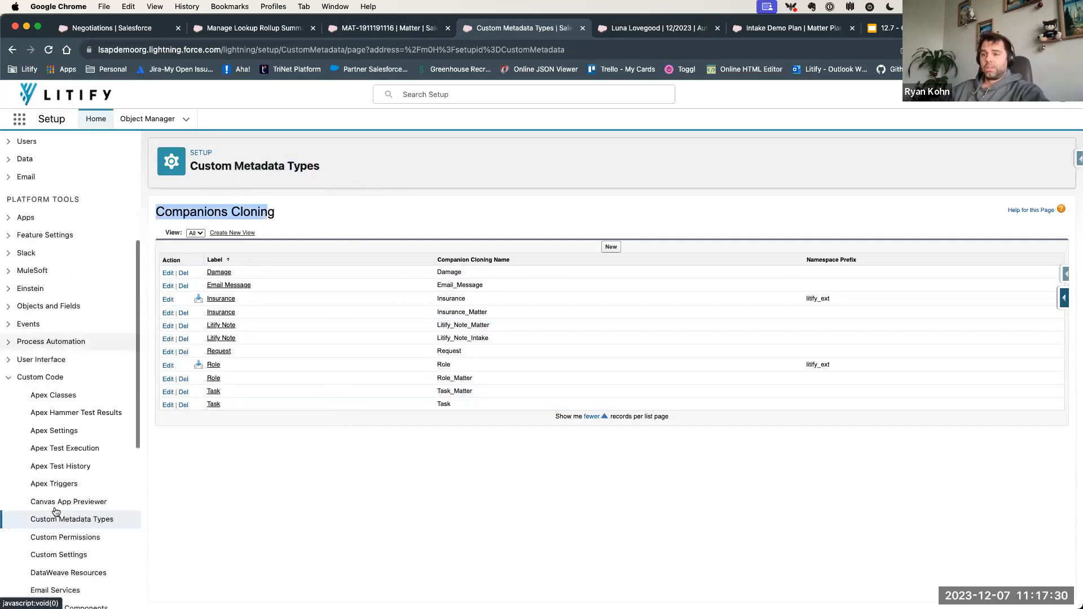
click(133, 470)
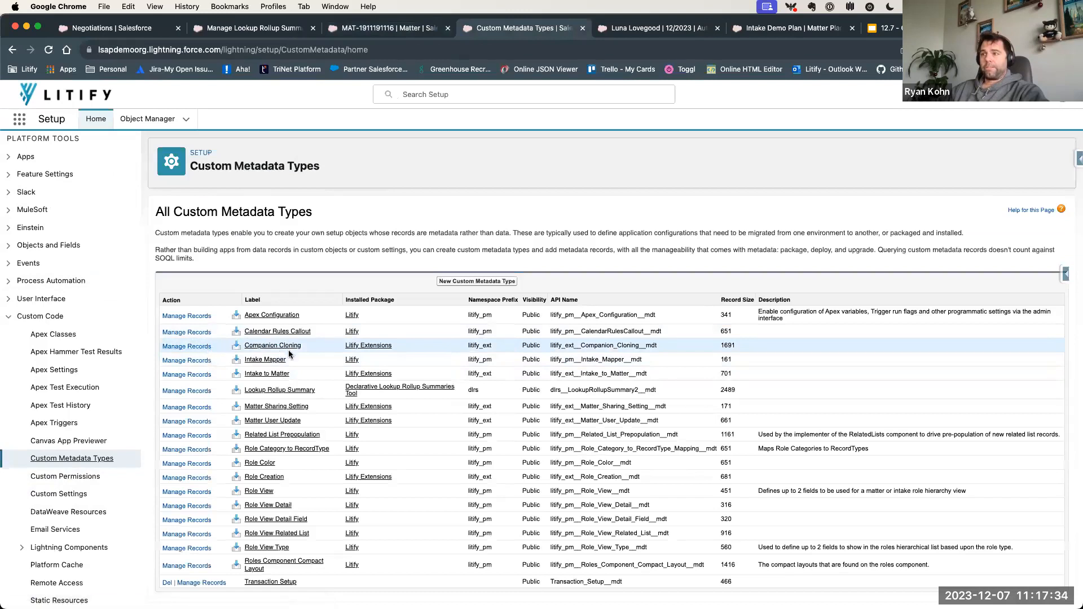
- Open the records of the Companion Cloning metadata type from Litify Extensions and examine the packaged Insurance entry
drag(312, 350, 242, 346)
drag(402, 349, 341, 348)
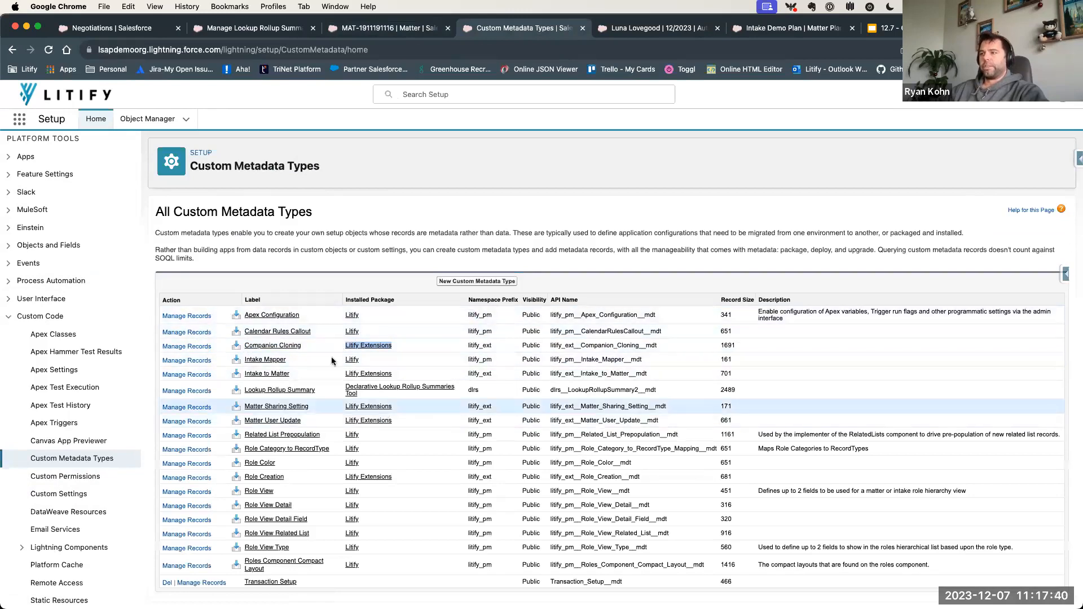
click(315, 342)
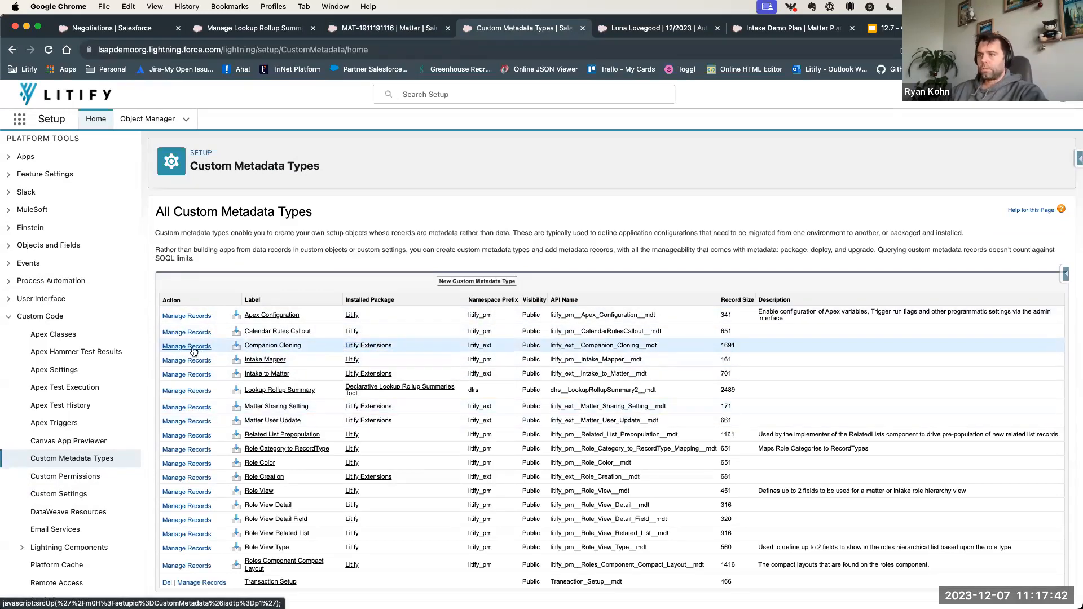
click(193, 347)
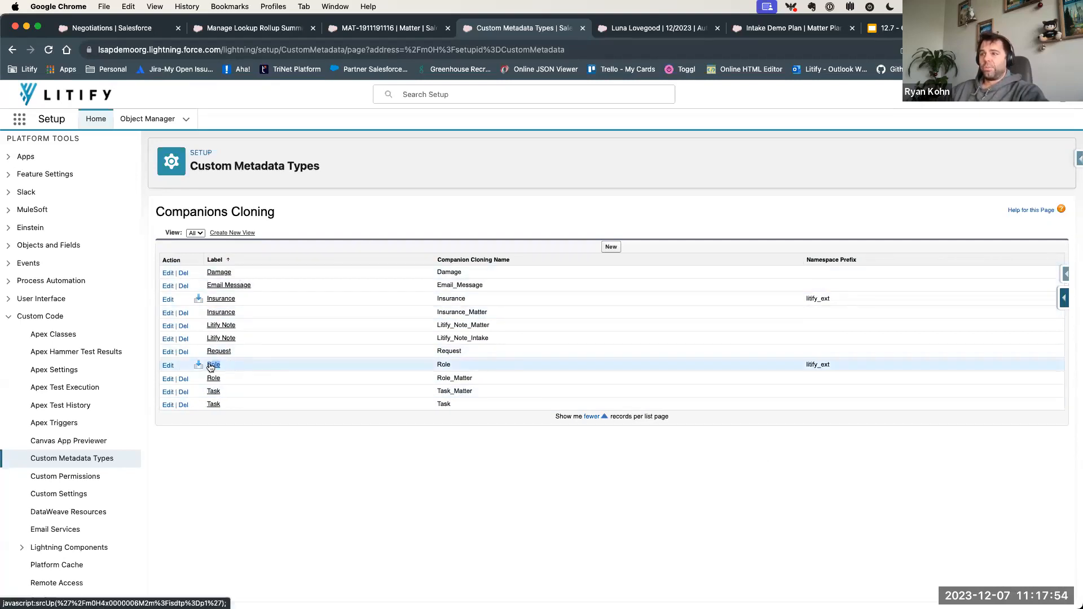
drag(242, 300, 199, 301)
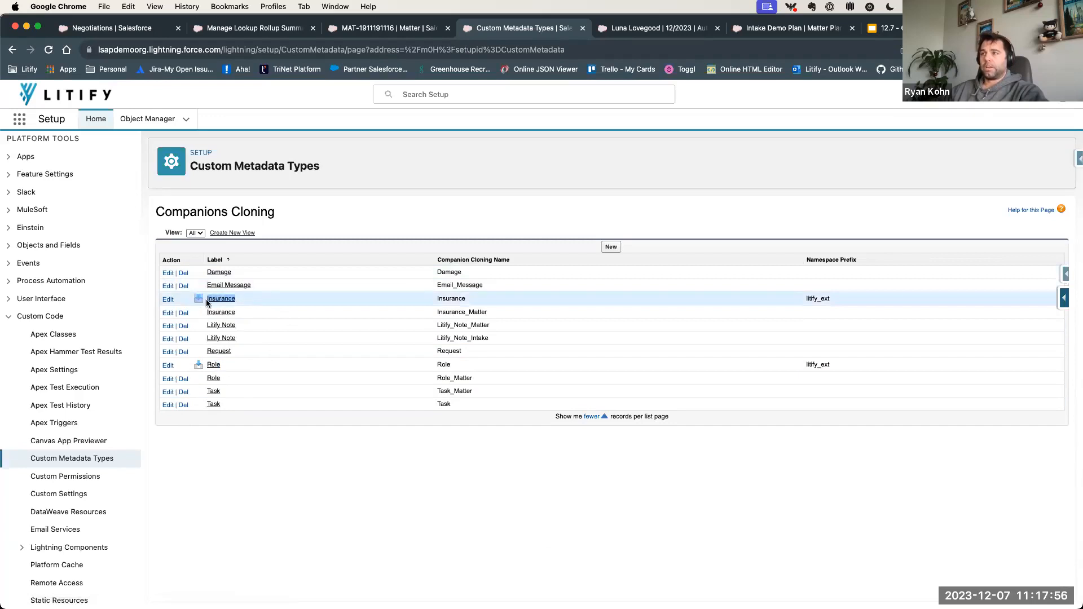
click(257, 303)
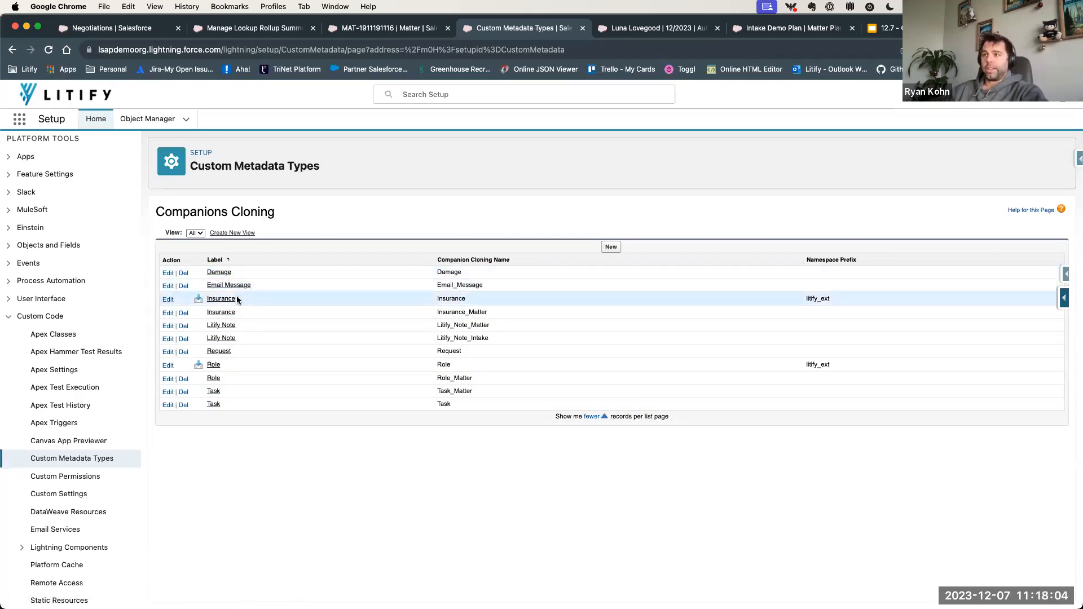
- Open the Damage companion cloning record for editing and examine its Object Name and Companion Type settings
click(219, 273)
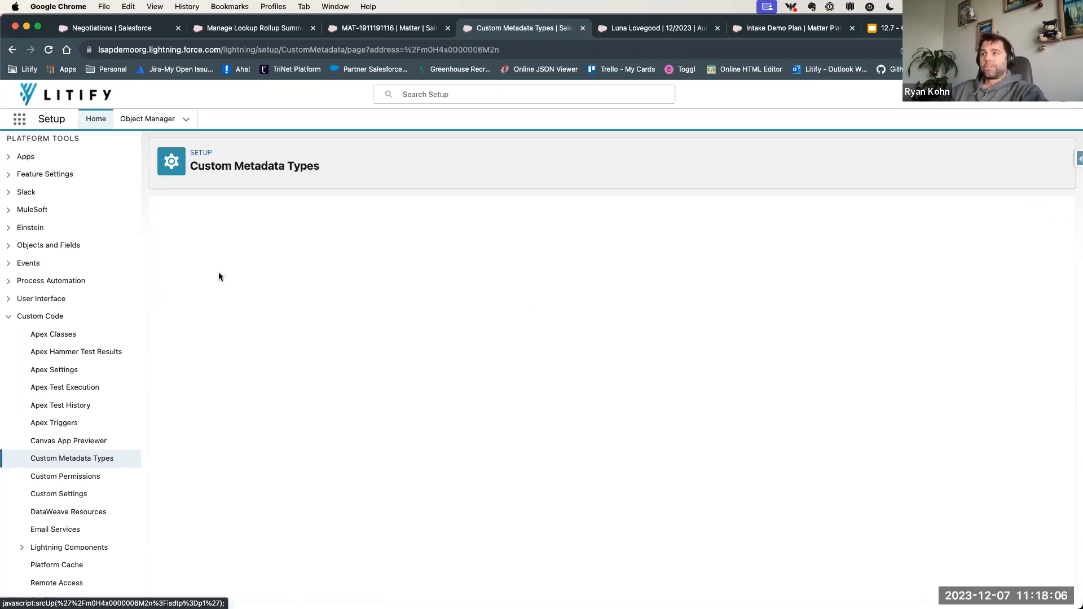
click(441, 257)
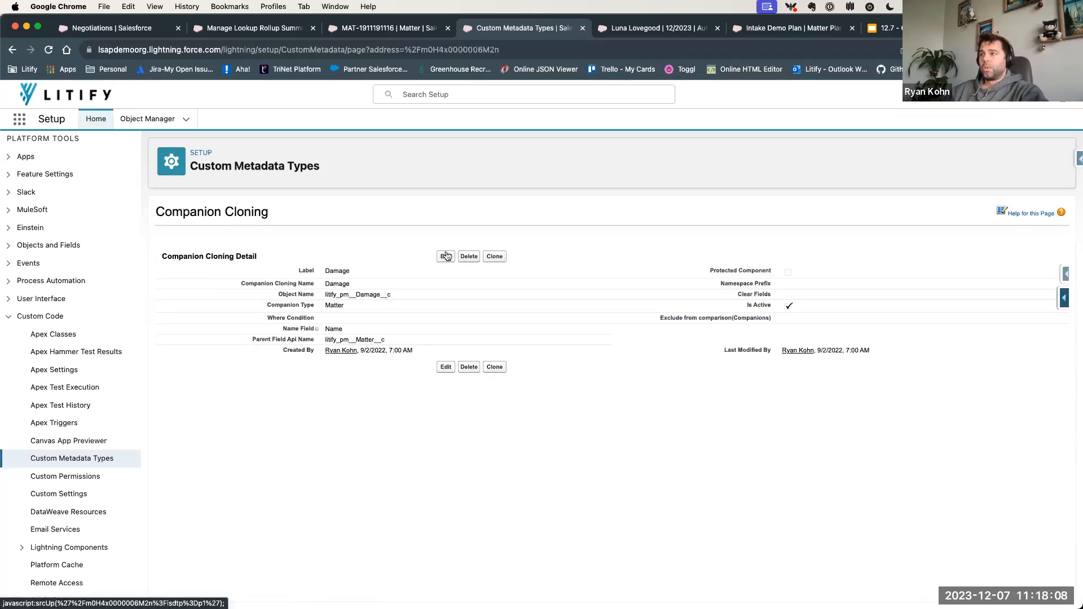
click(274, 326)
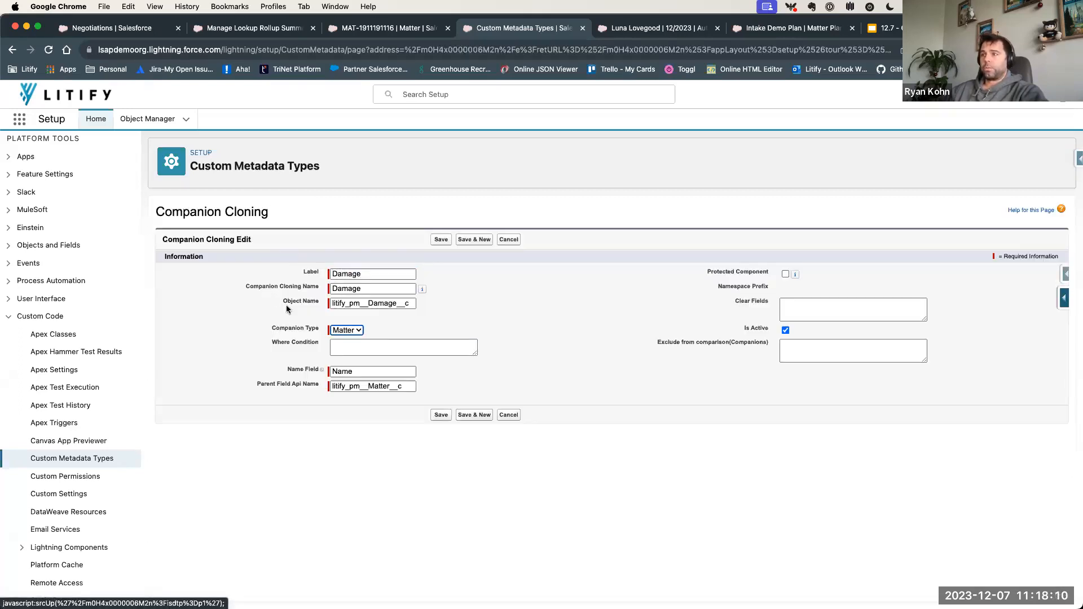
drag(294, 299, 390, 298)
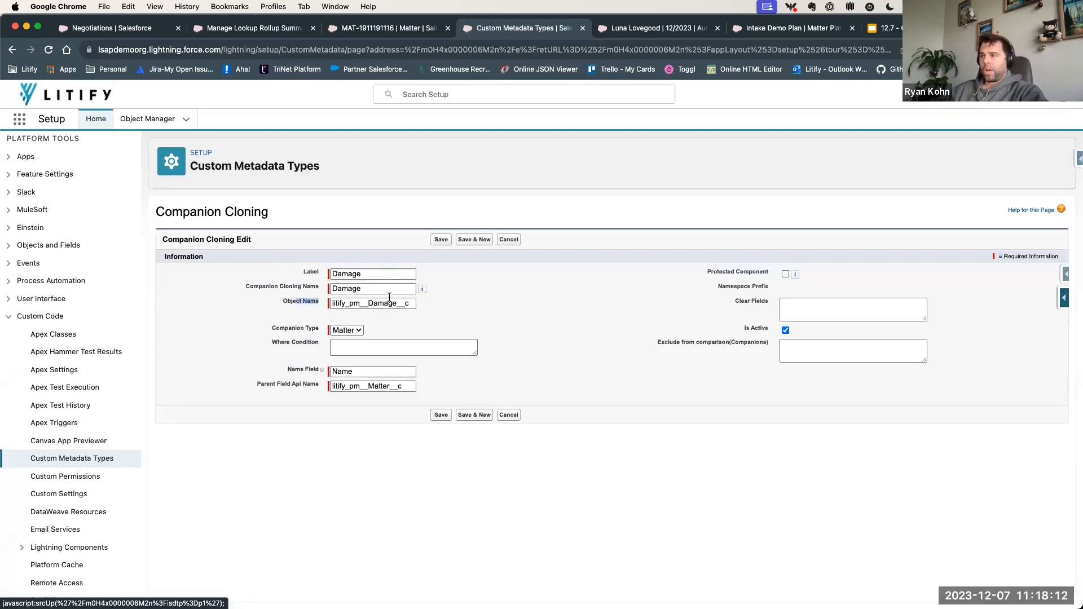
click(472, 308)
drag(274, 328, 338, 328)
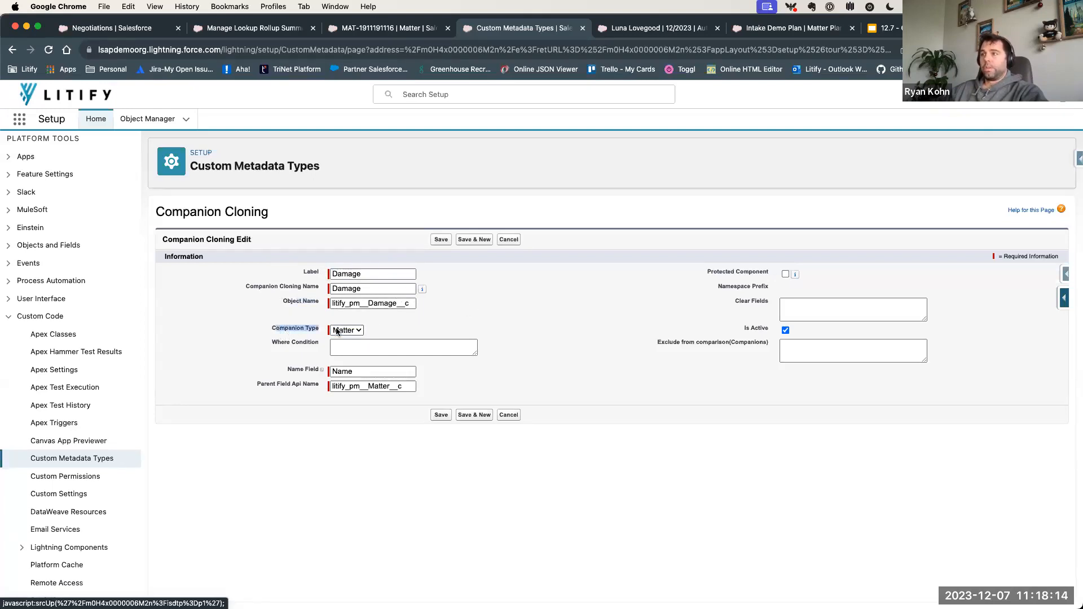
click(398, 328)
click(348, 330)
click(404, 327)
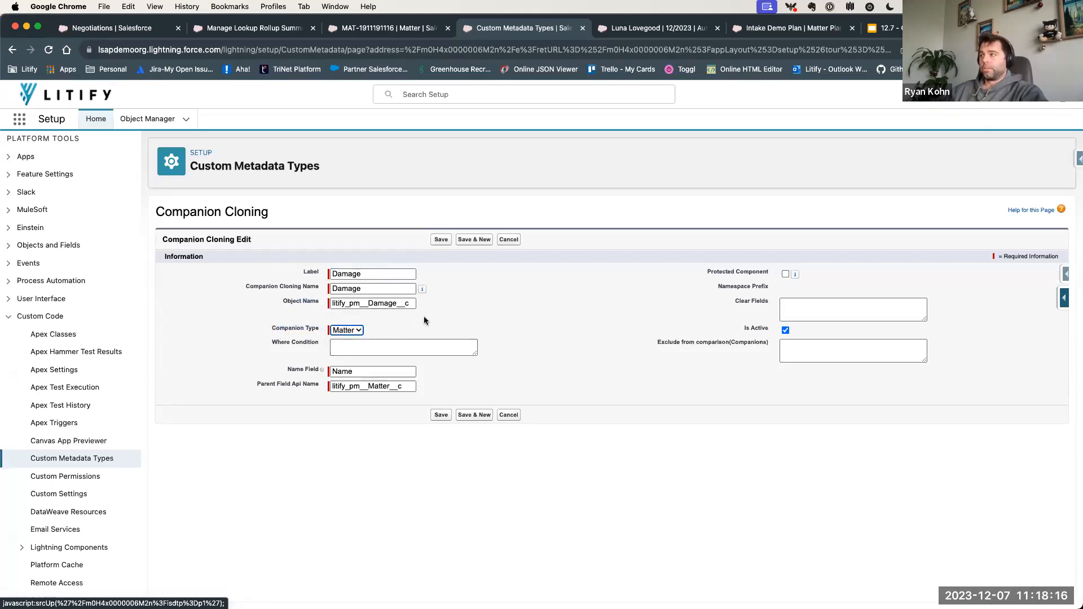
click(424, 317)
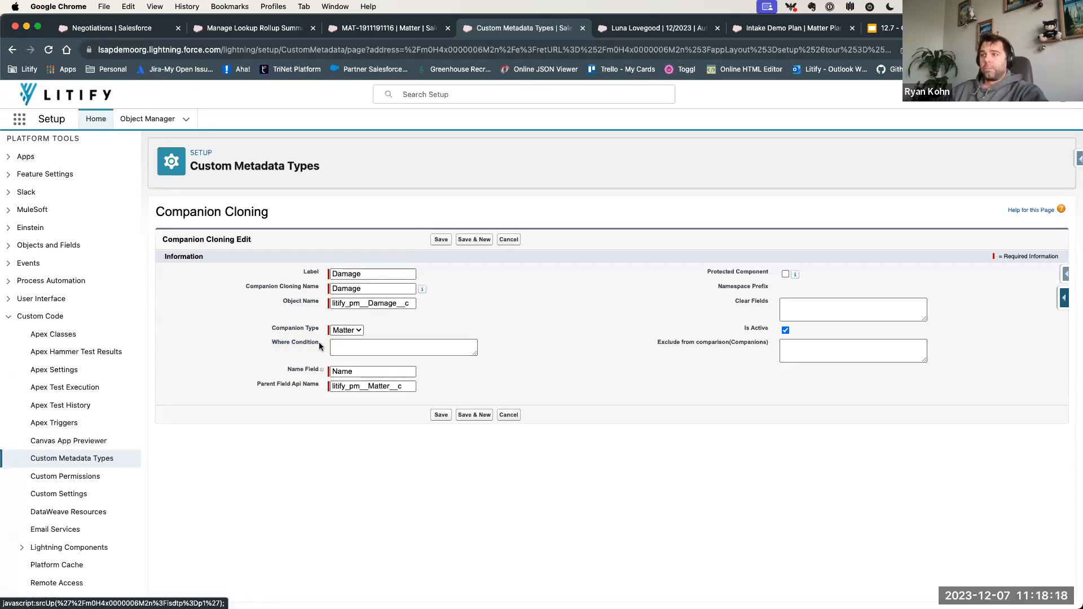
- Examine the Damage record's Where Condition, Name Field, Parent Field Api Name and Clear Fields settings
click(354, 344)
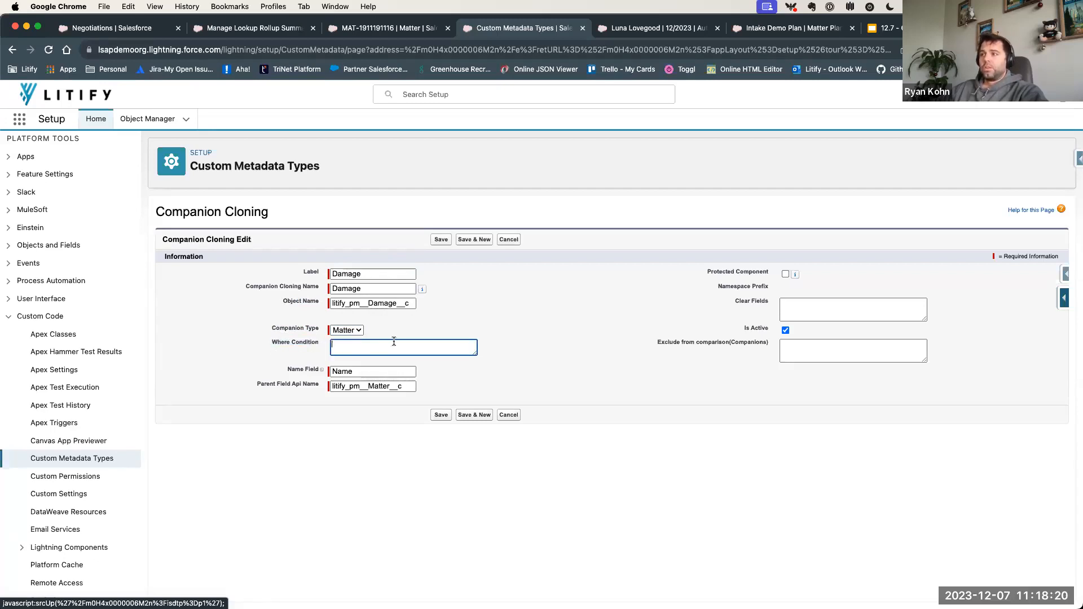
click(433, 299)
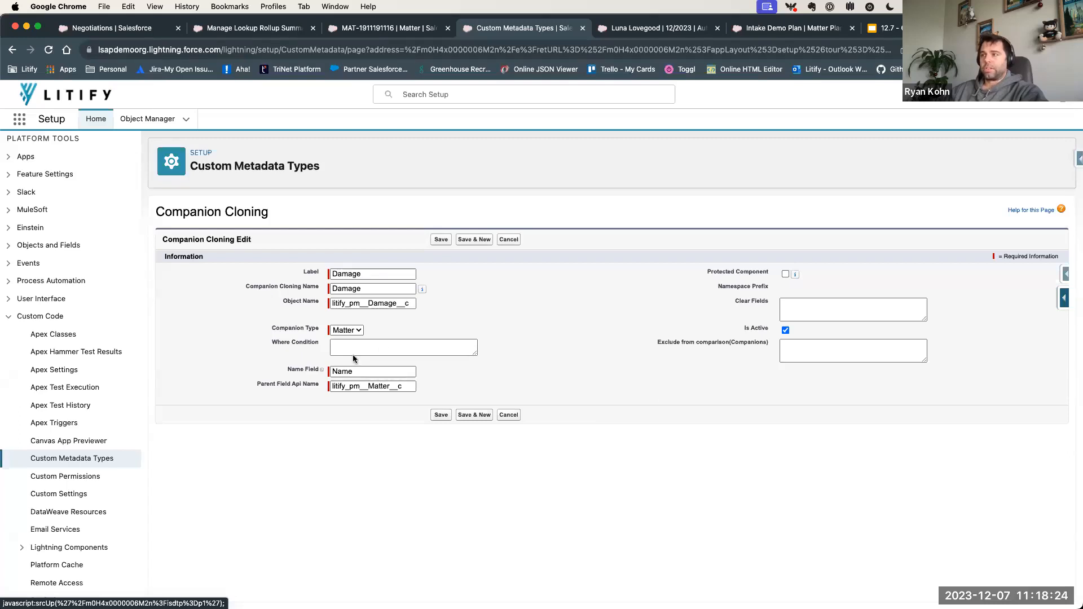
click(385, 345)
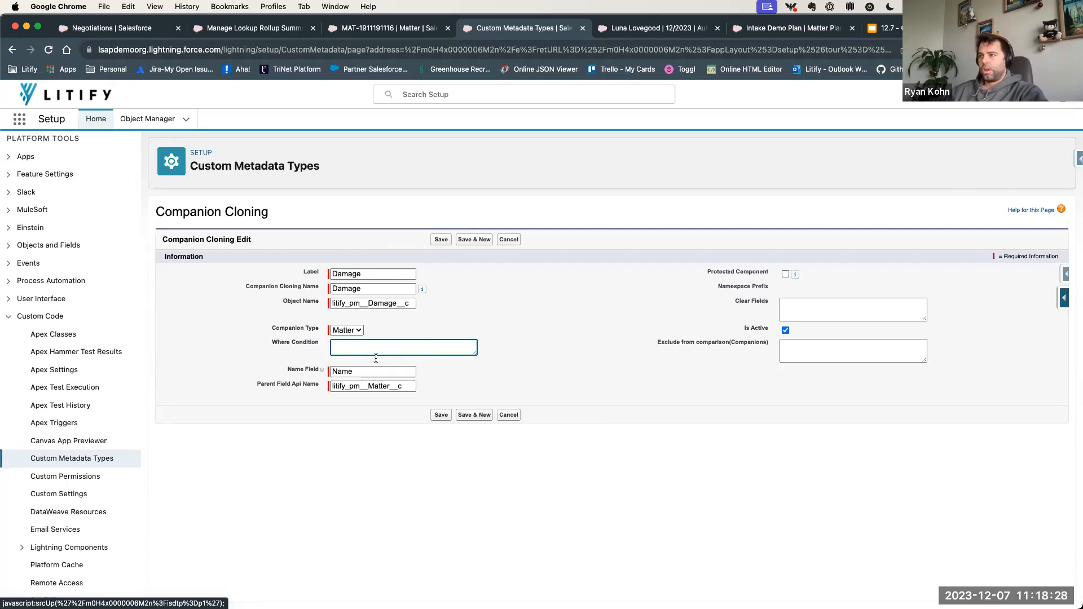
double_click(358, 371)
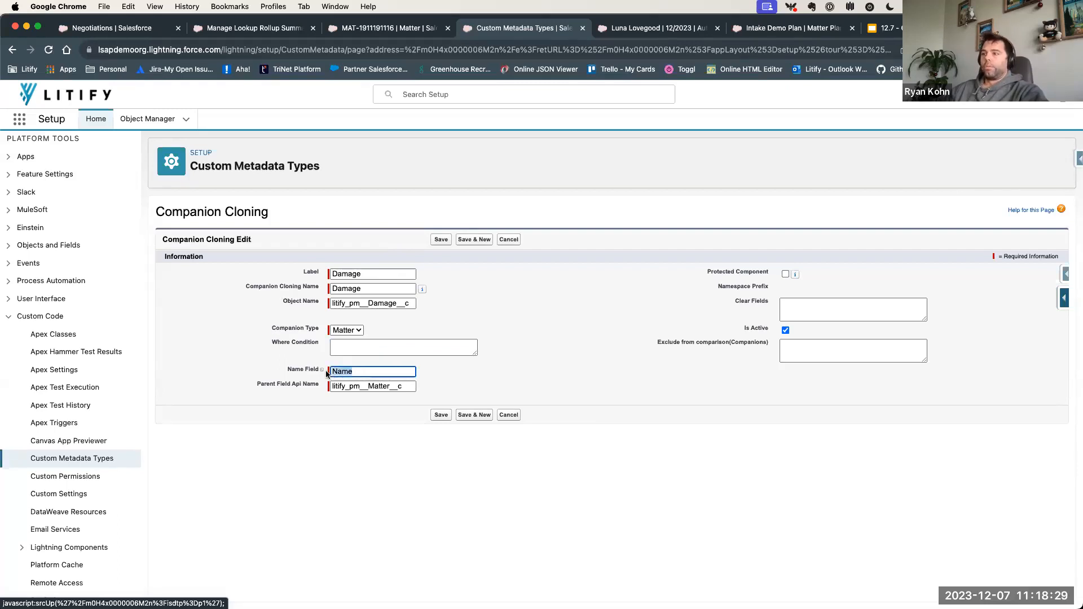
click(347, 456)
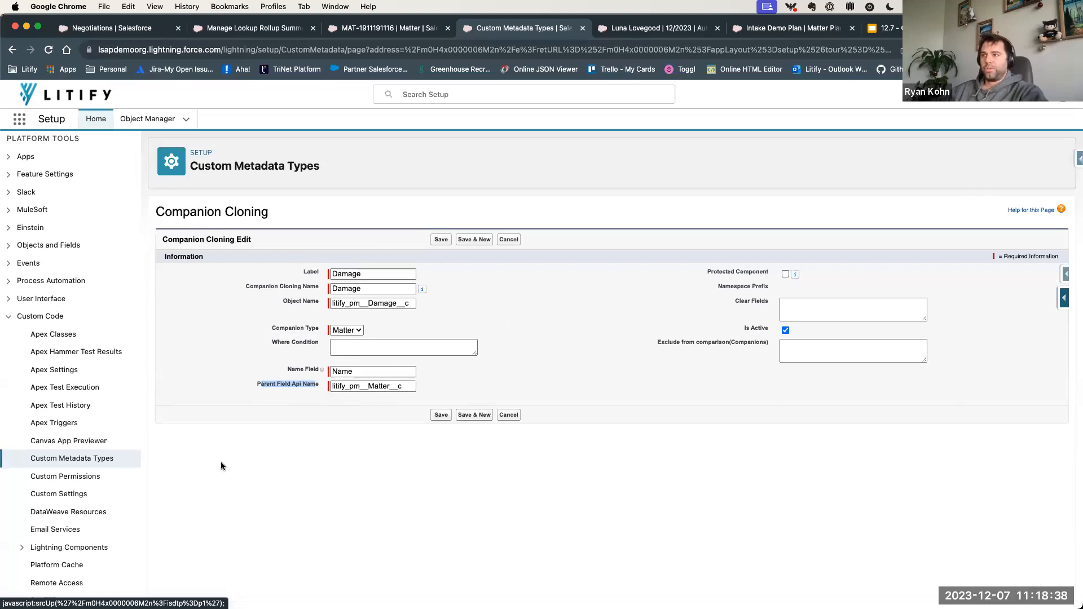
click(372, 385)
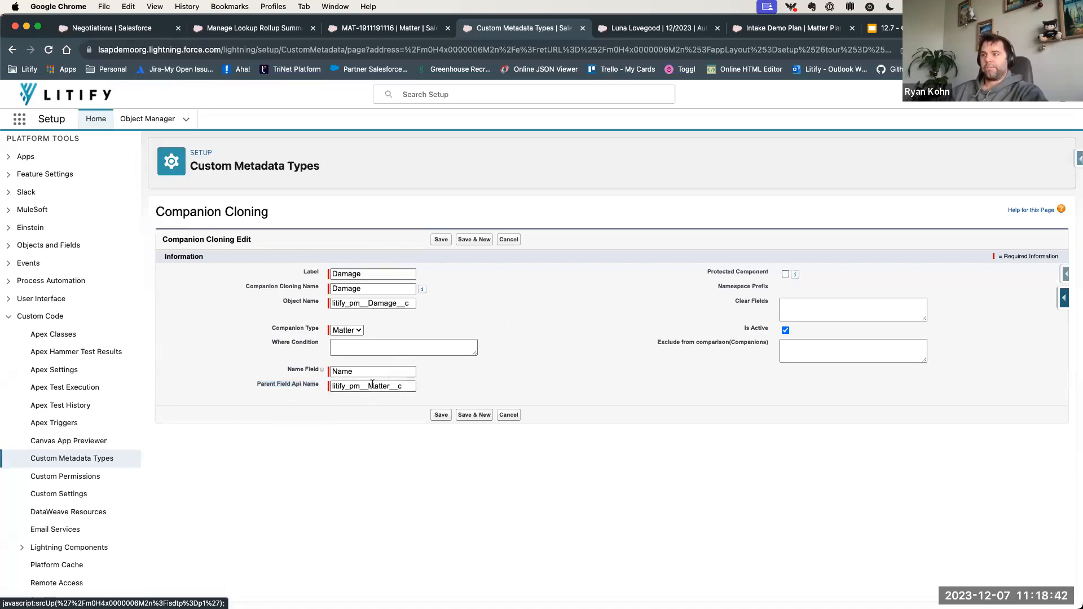
click(757, 304)
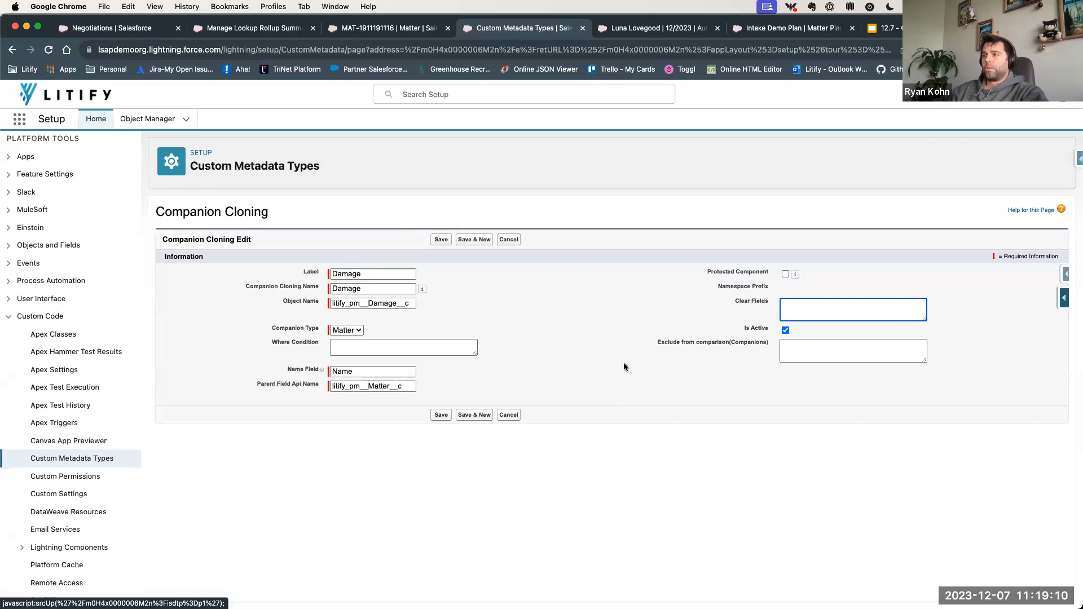
- Cancel editing the Damage record and return to the Companions Cloning record list
click(510, 414)
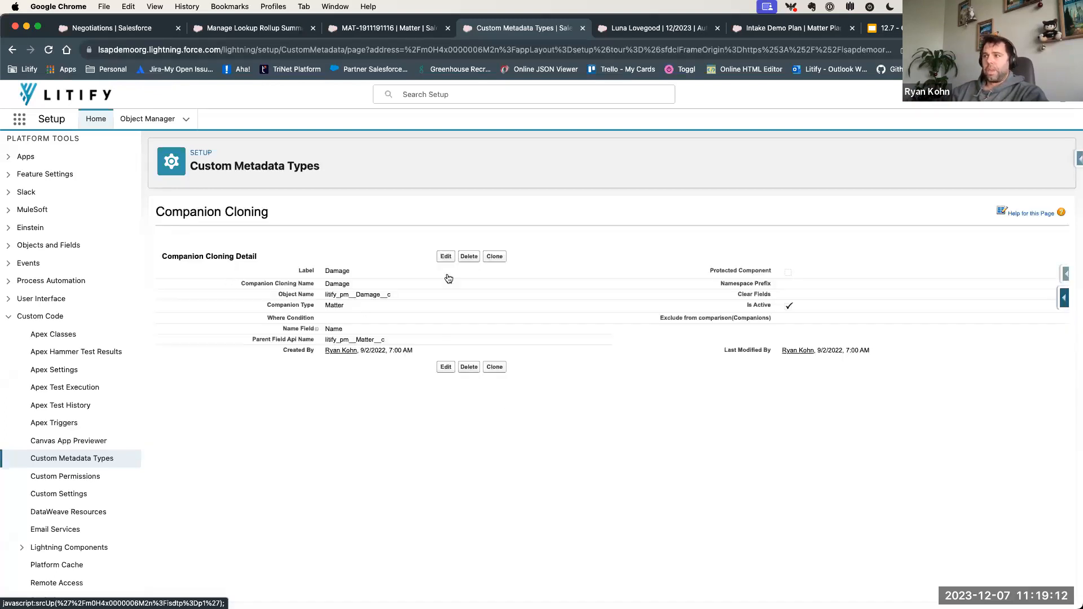
scroll(384, 346, left, 5)
scroll(384, 346, left, 5)
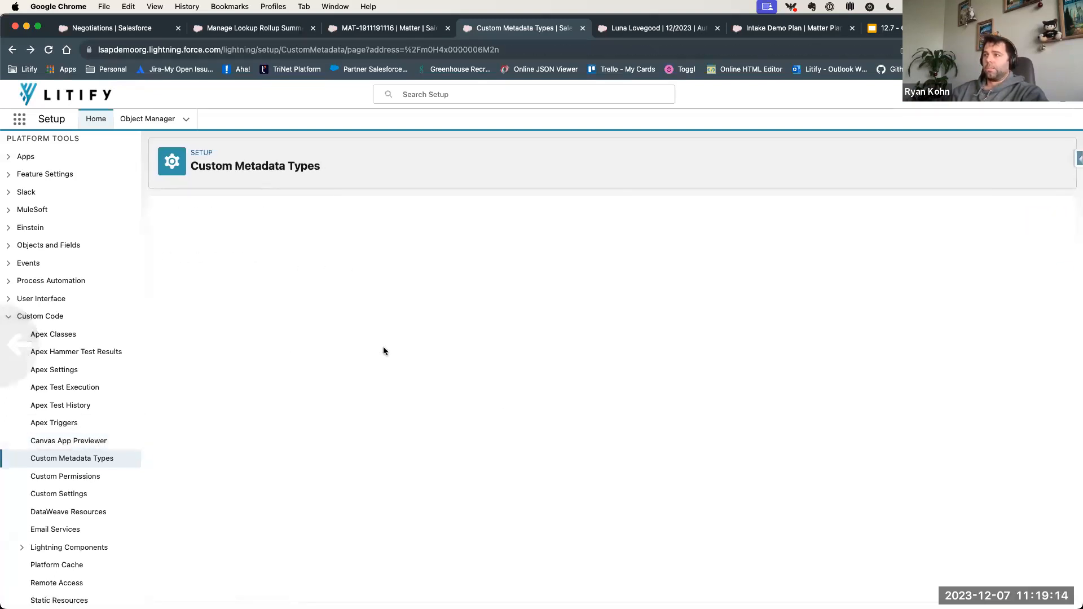
scroll(383, 346, left, 5)
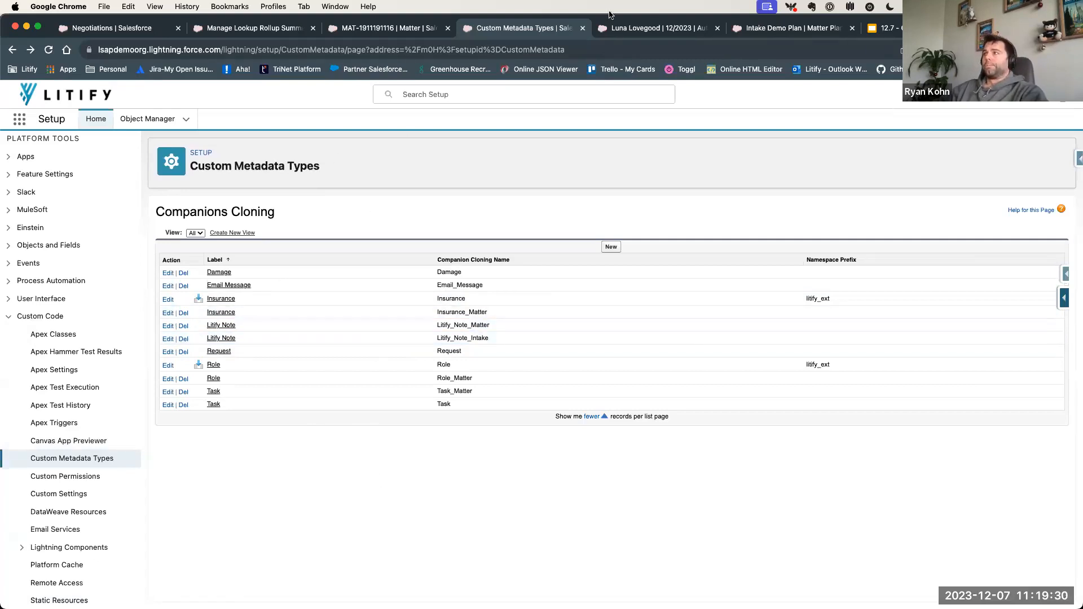
- Switch to the "12.7 - Optimizing workflows" presentation in Google Slides and review the Intake Plans item on the Agenda slide
click(375, 32)
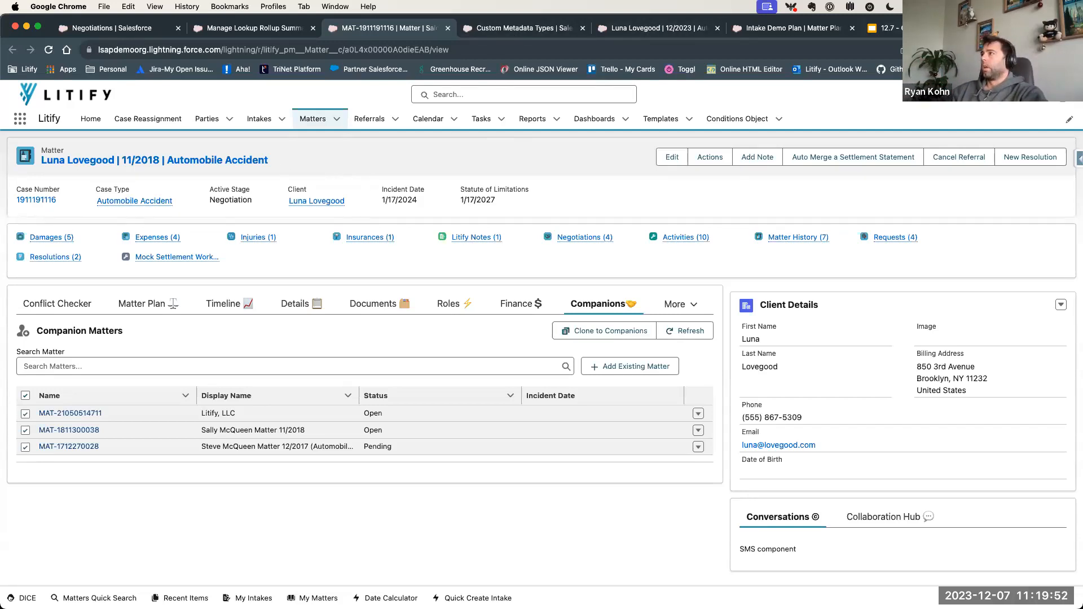
click(925, 27)
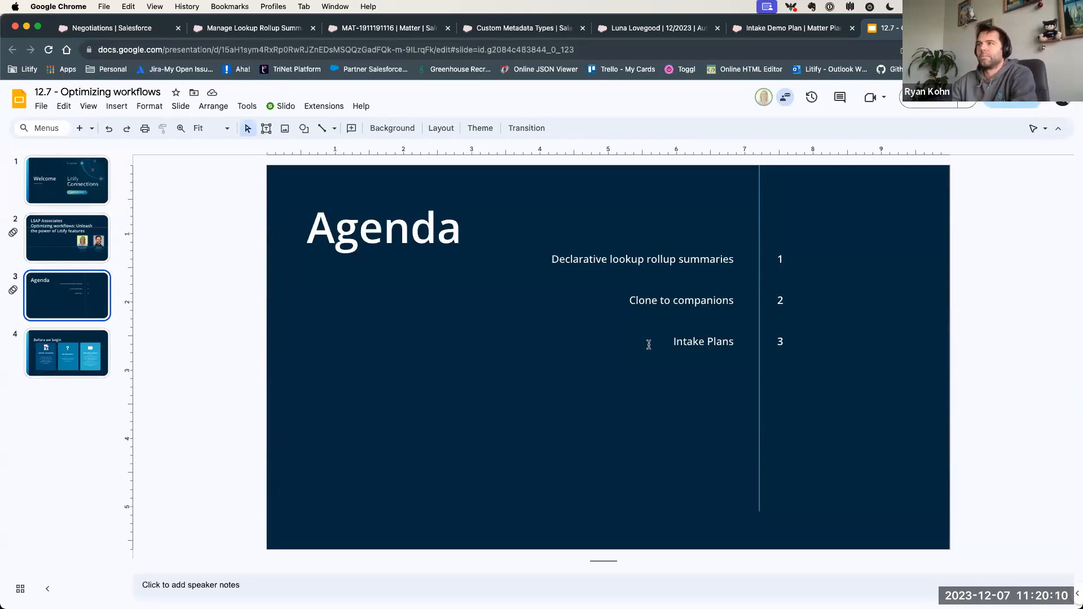
drag(650, 344, 728, 340)
click(675, 432)
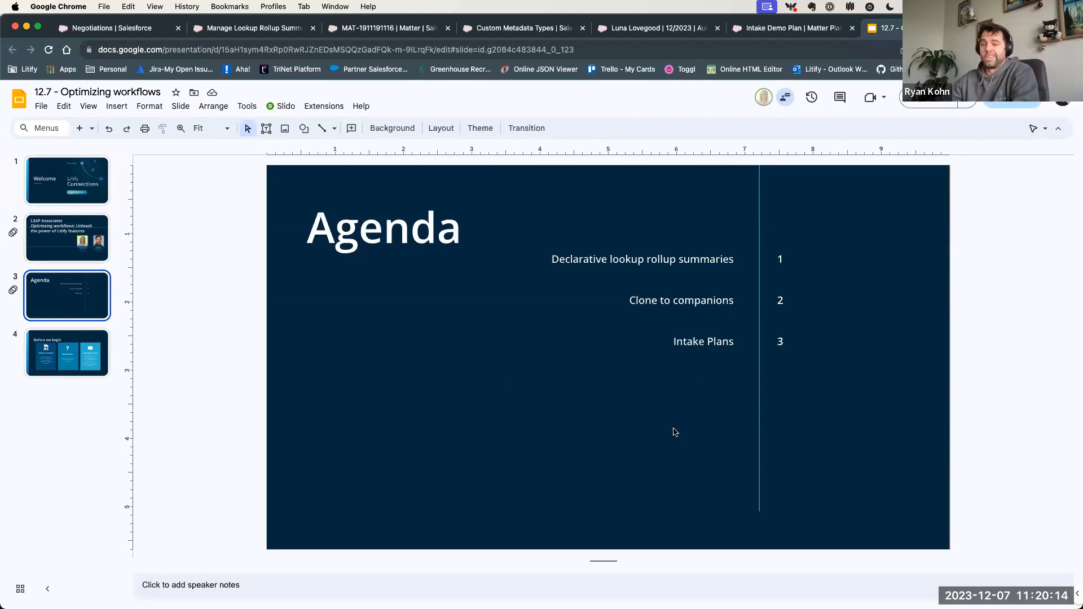
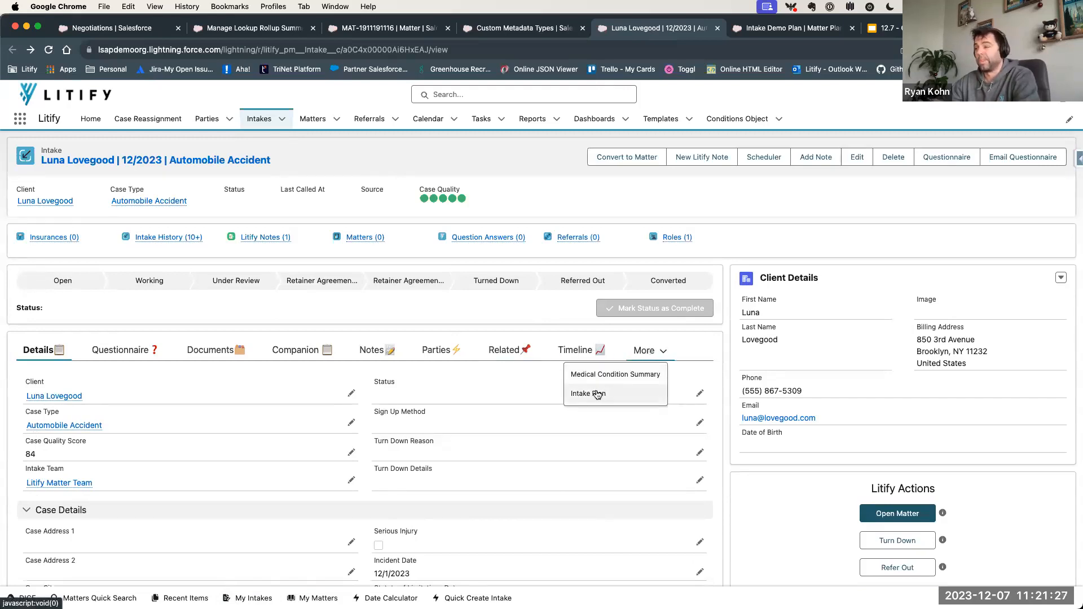
- Open the intake's Intake Plan section and examine the available choices under Set / Change Intake Plan
click(598, 395)
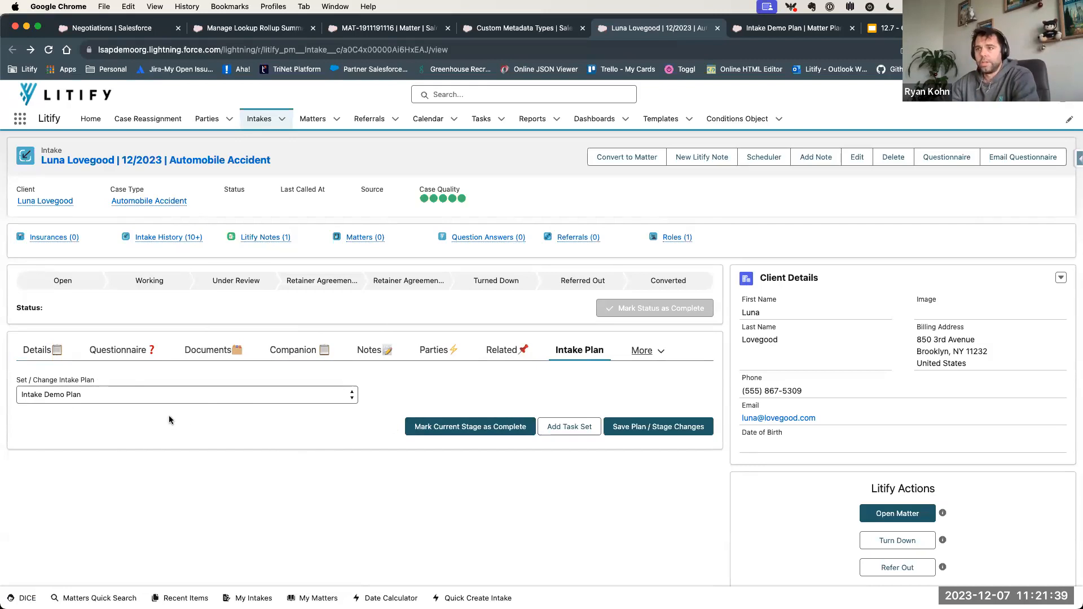
click(134, 397)
click(86, 404)
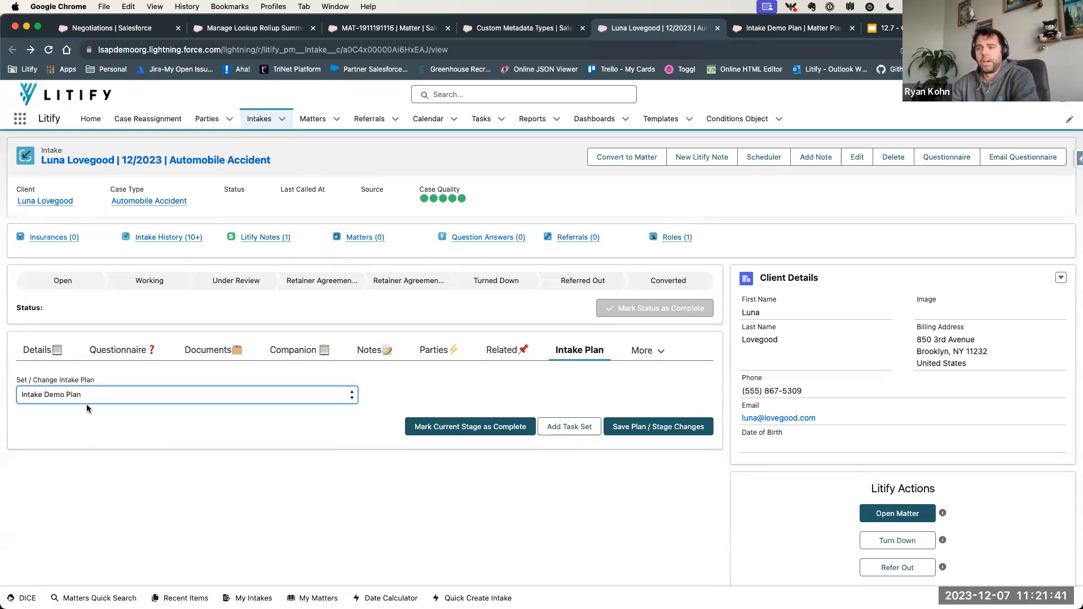
click(78, 397)
click(103, 397)
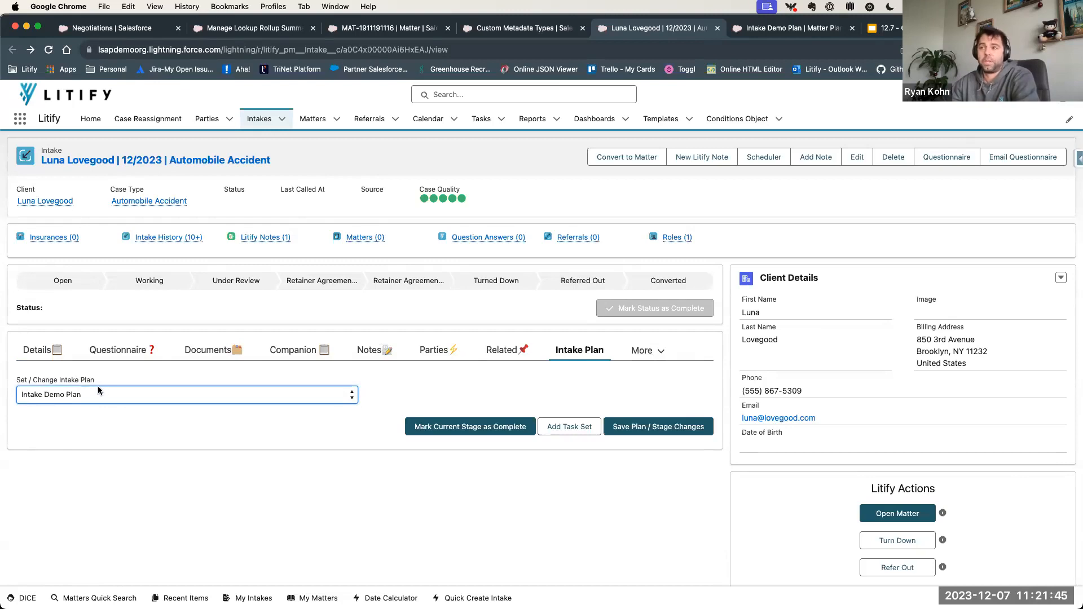
click(94, 395)
click(118, 397)
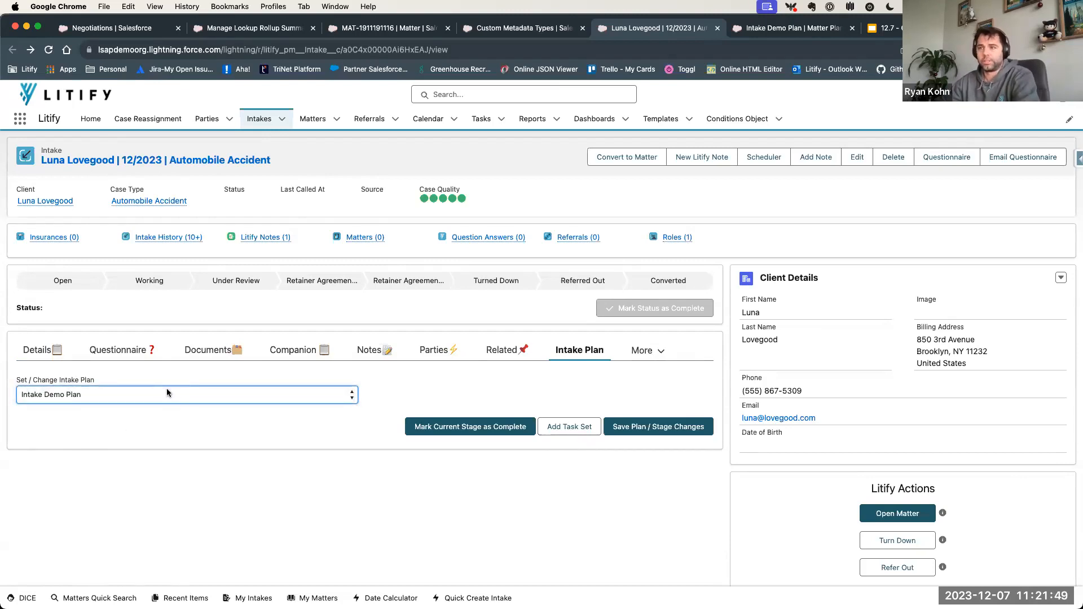
click(161, 395)
click(162, 396)
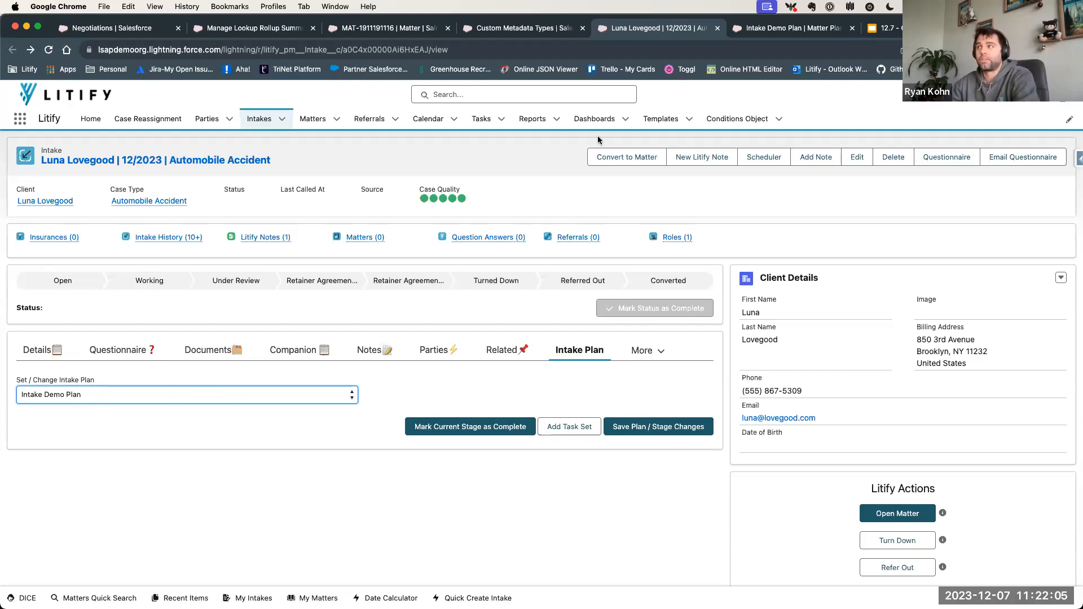
- Switch to the Intake Demo Plan matter plan and review its full list of matter milestones
click(789, 28)
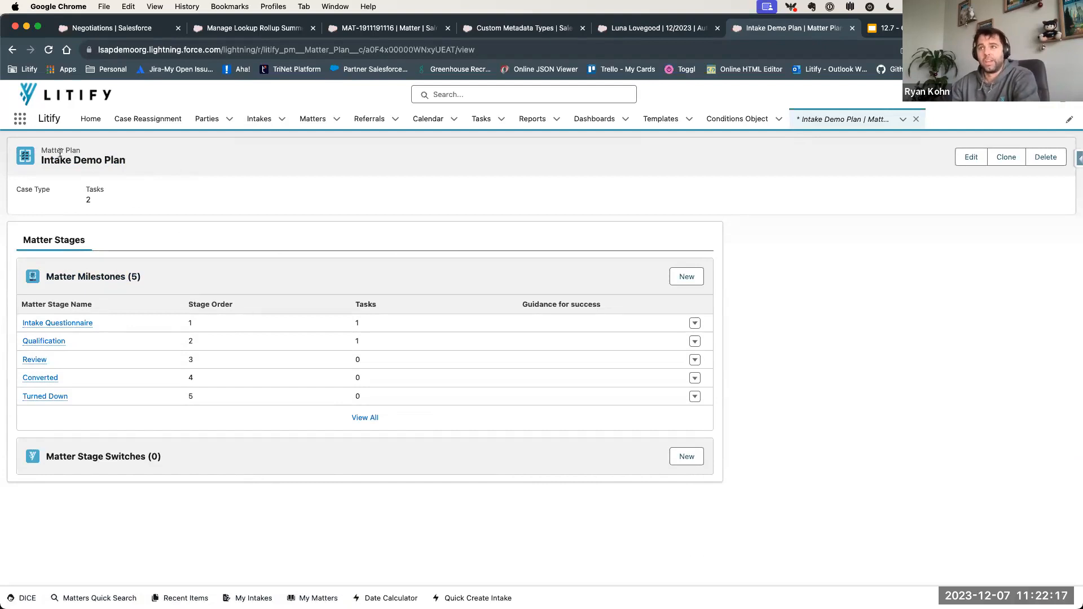
drag(23, 326, 79, 402)
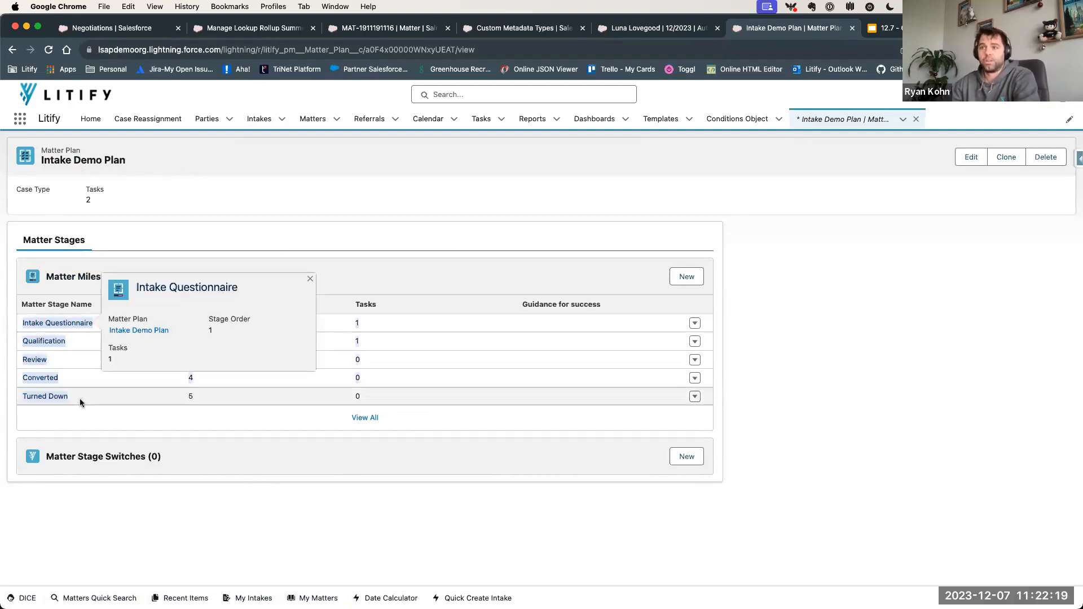
click(365, 418)
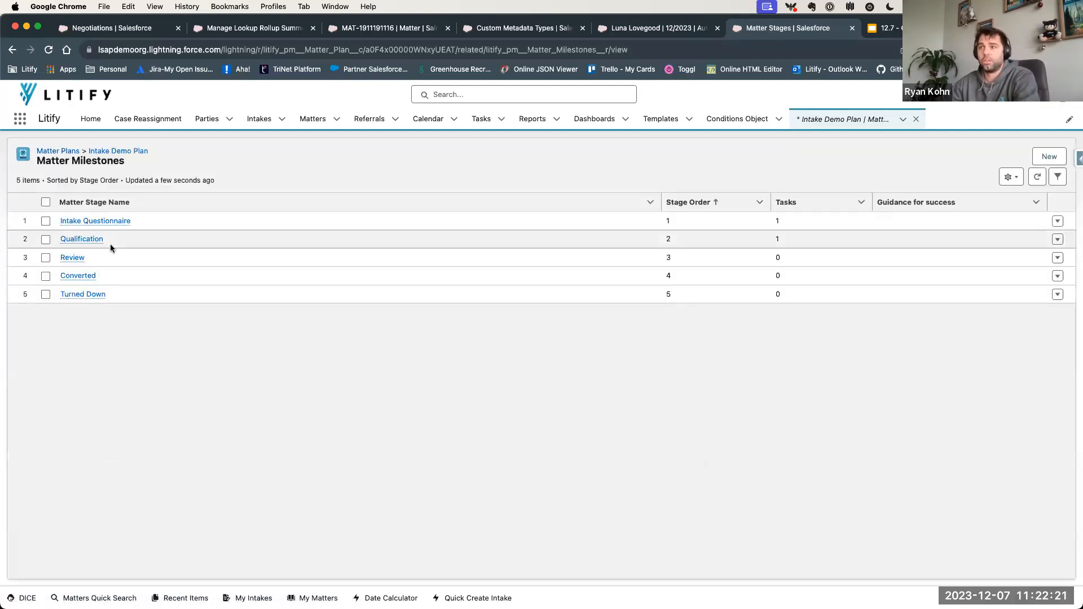
- Open the plan's Intake Questionnaire stage and examine its default matter tasks
click(67, 222)
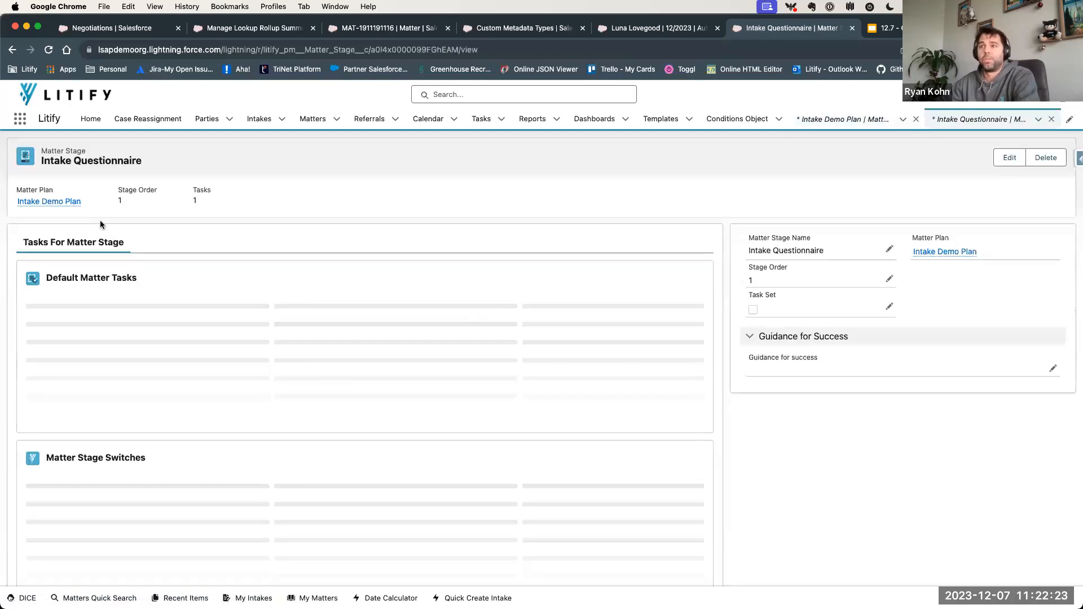
drag(122, 326, 39, 327)
drag(97, 307, 51, 307)
click(72, 306)
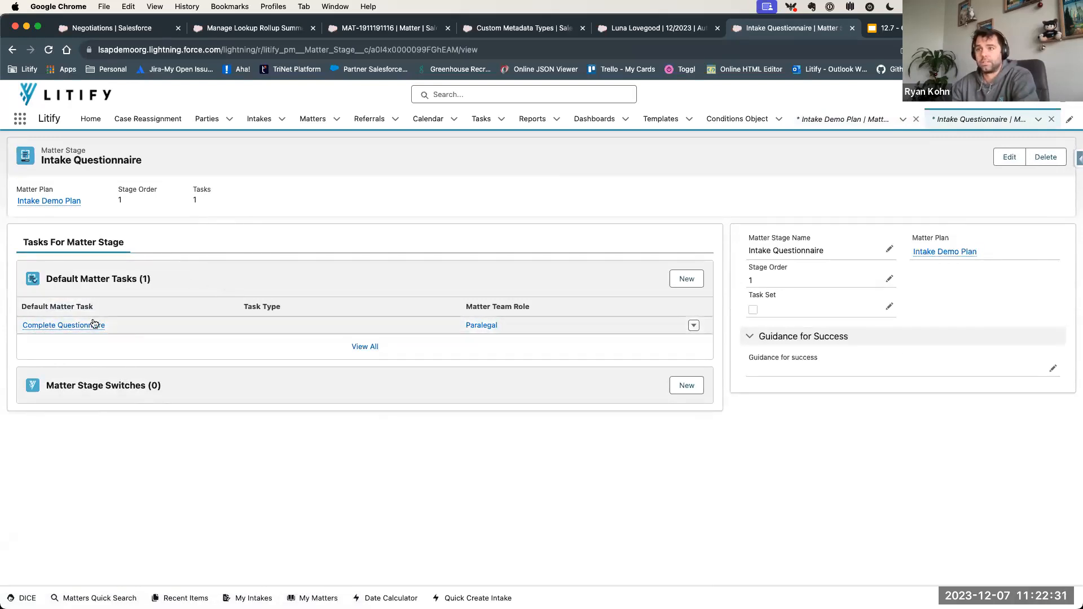
- Open the Complete Questionnaire default matter task and review its task name
click(90, 325)
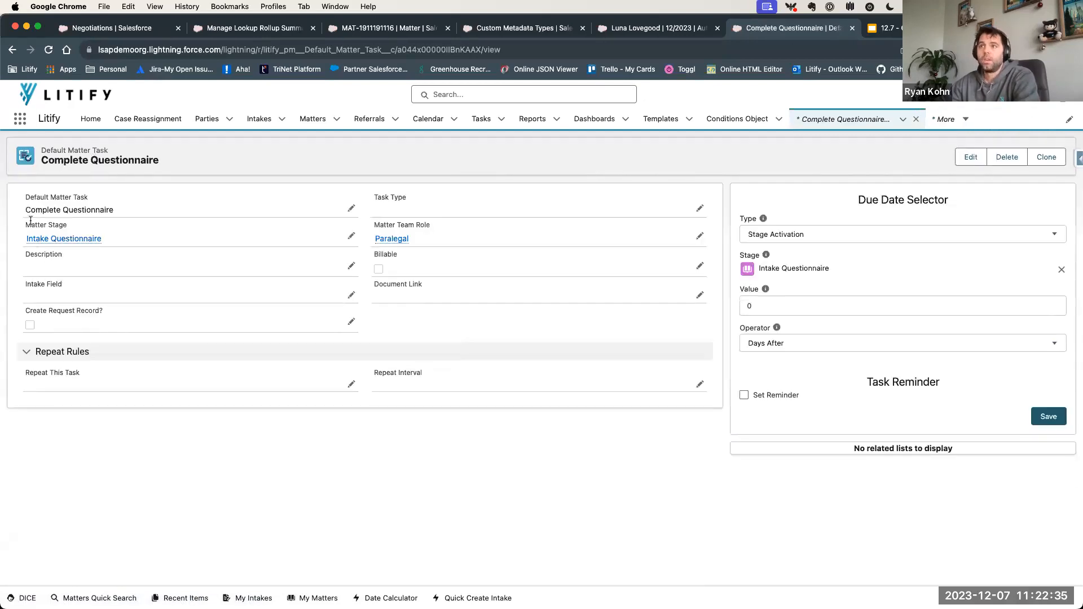
drag(31, 213, 112, 213)
click(256, 155)
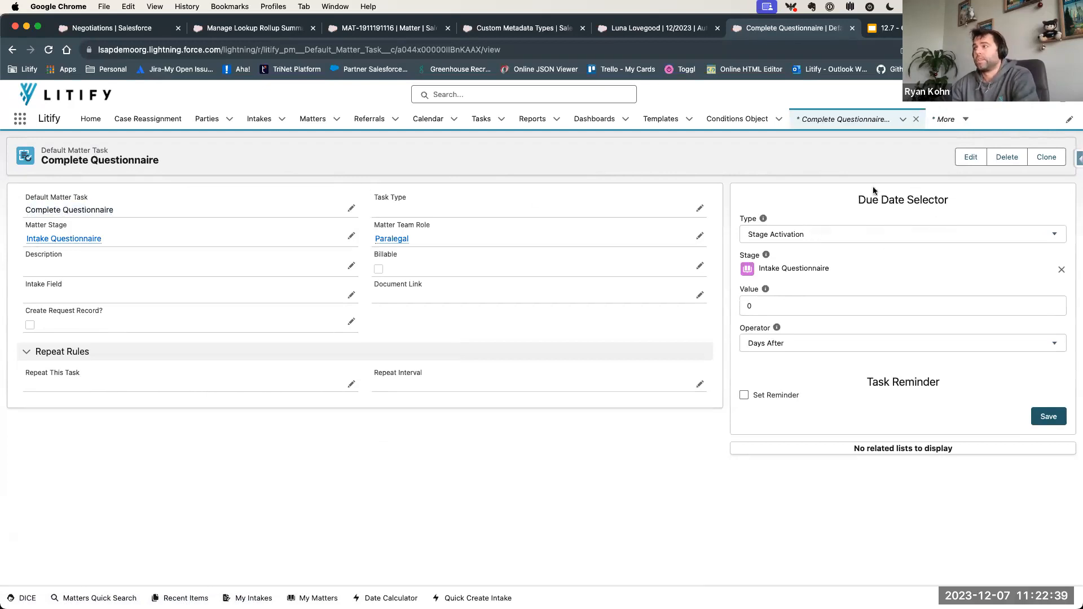
- Choose Matter Field as the task's due date type and compare the Due Date Selector with the Intake Field setting
click(810, 235)
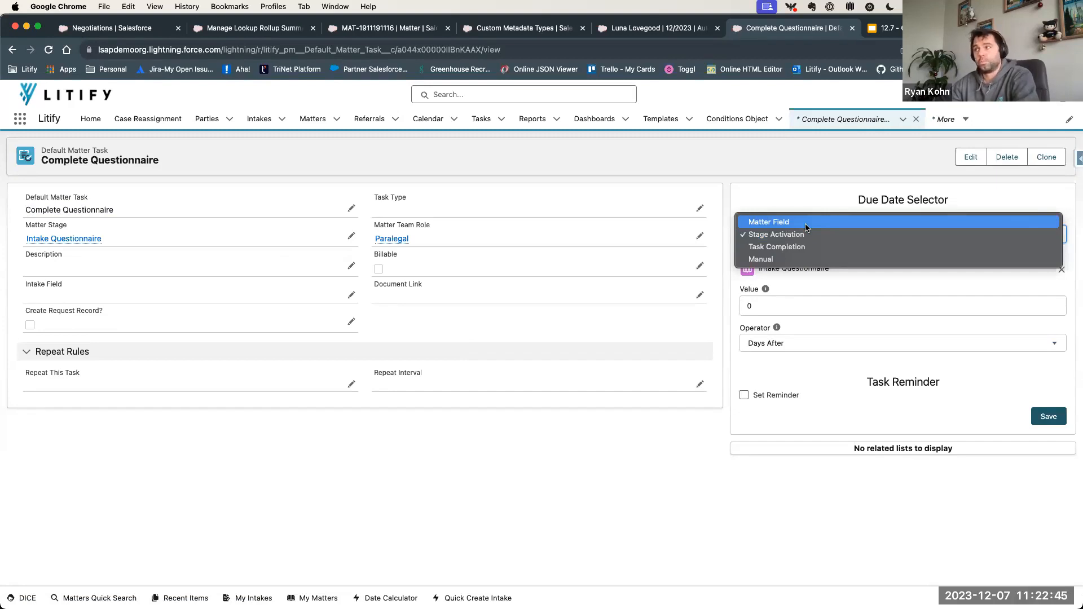
click(805, 225)
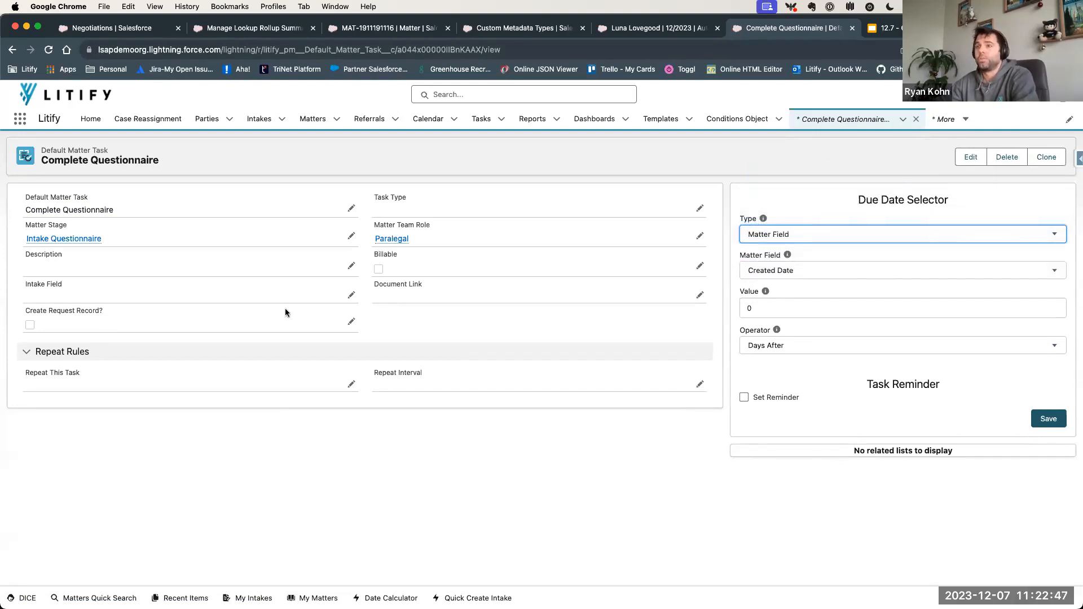
drag(26, 288, 74, 289)
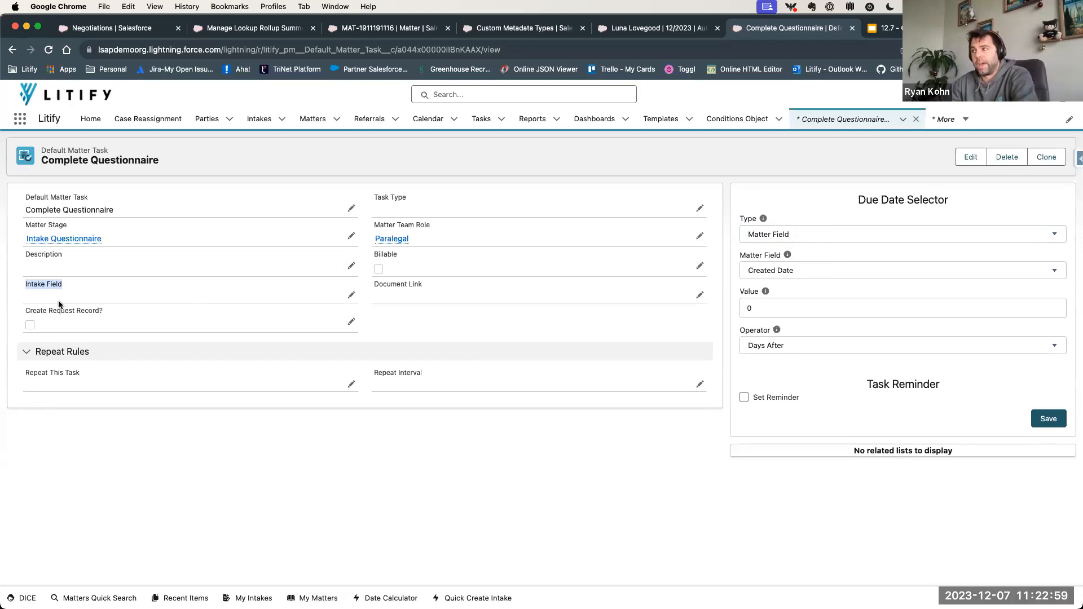
drag(858, 201, 980, 204)
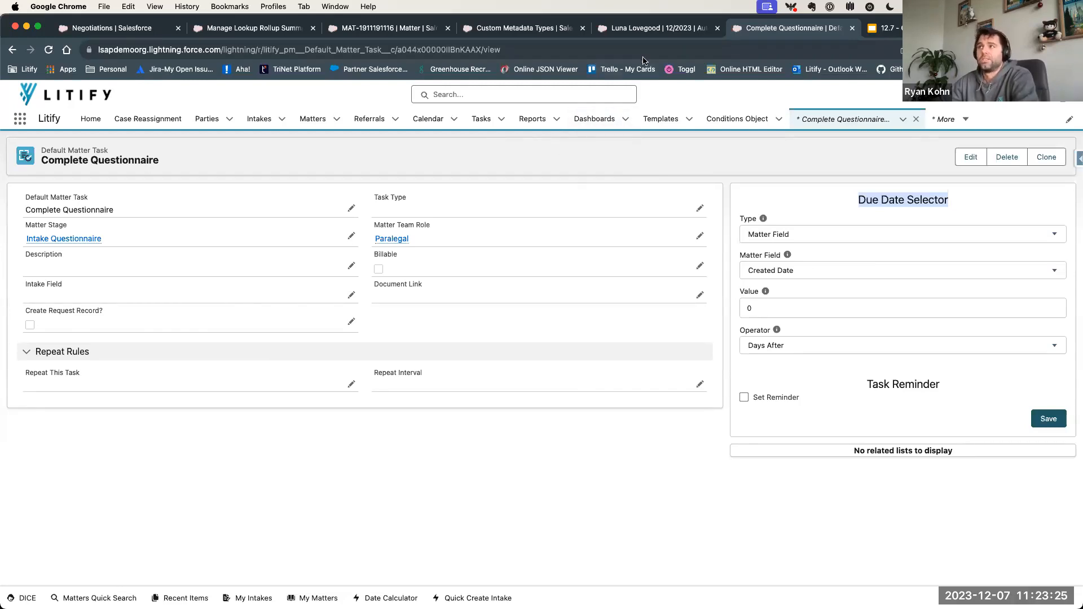
- Return to the Automobile Accident intake record and examine the Intake Team assigned in its details
click(654, 27)
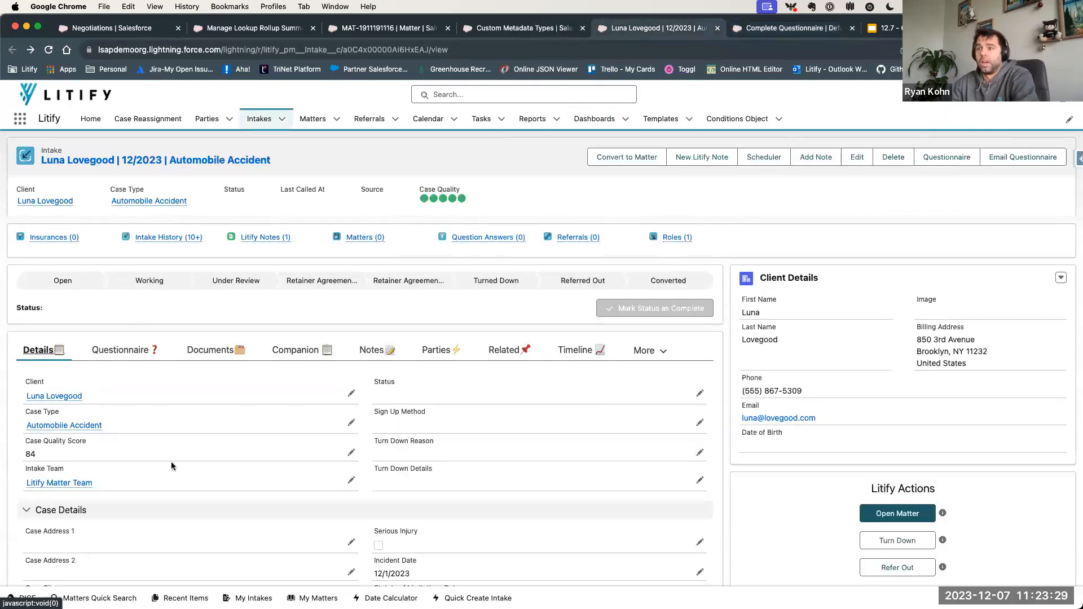
scroll(171, 461, down, 1)
drag(25, 451, 72, 454)
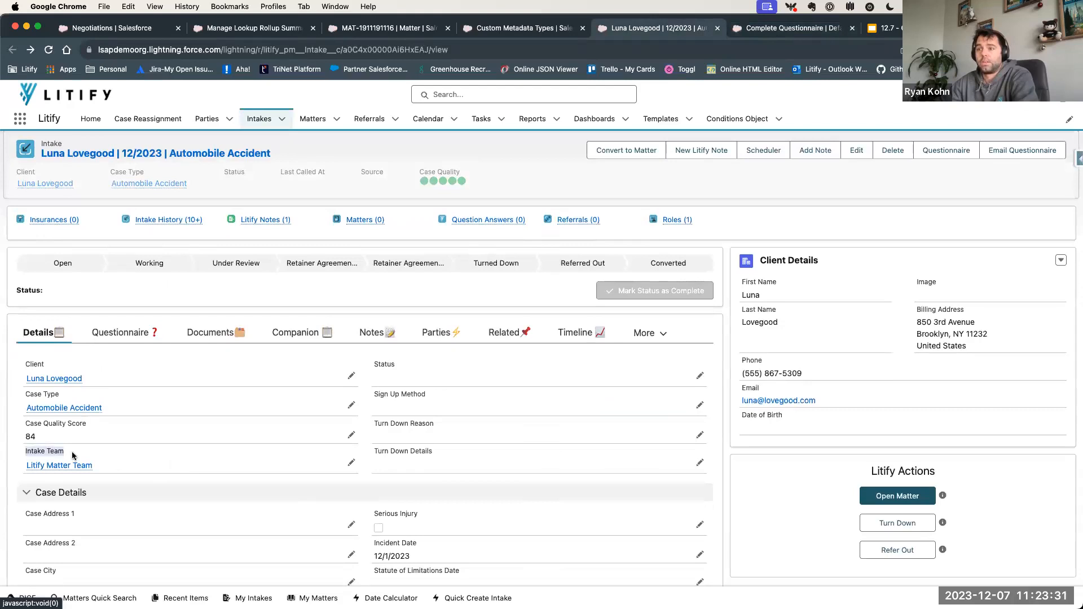
click(73, 455)
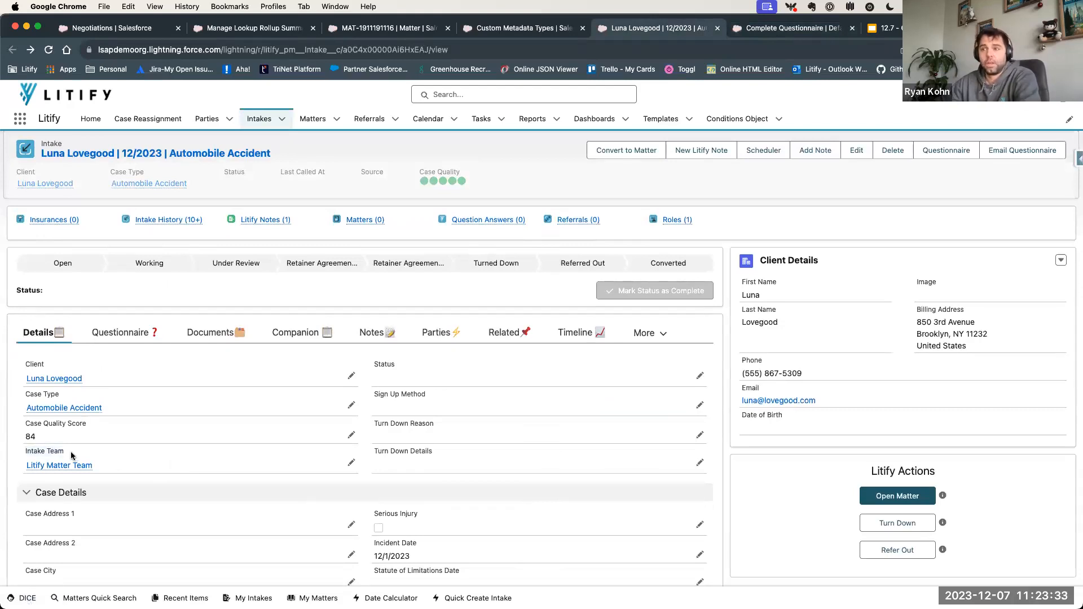
drag(24, 467, 94, 467)
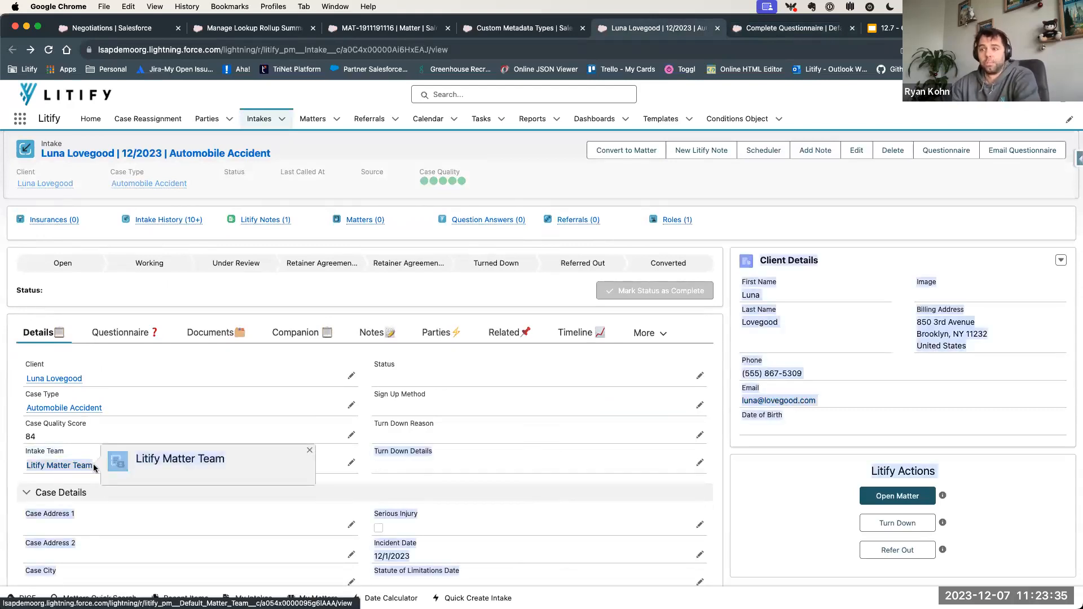
click(85, 455)
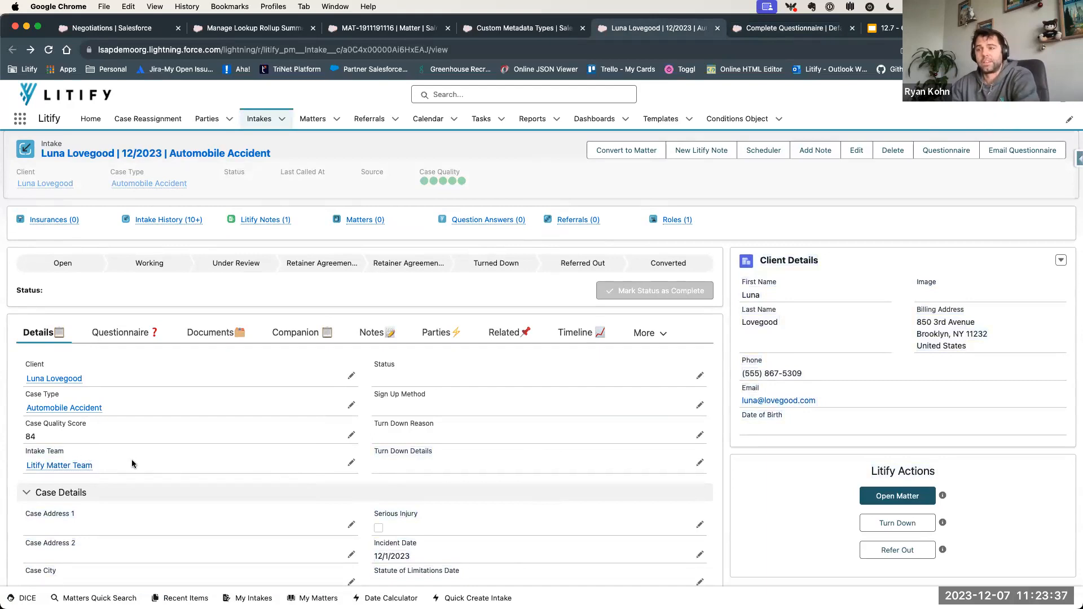
mouse_move(55, 460)
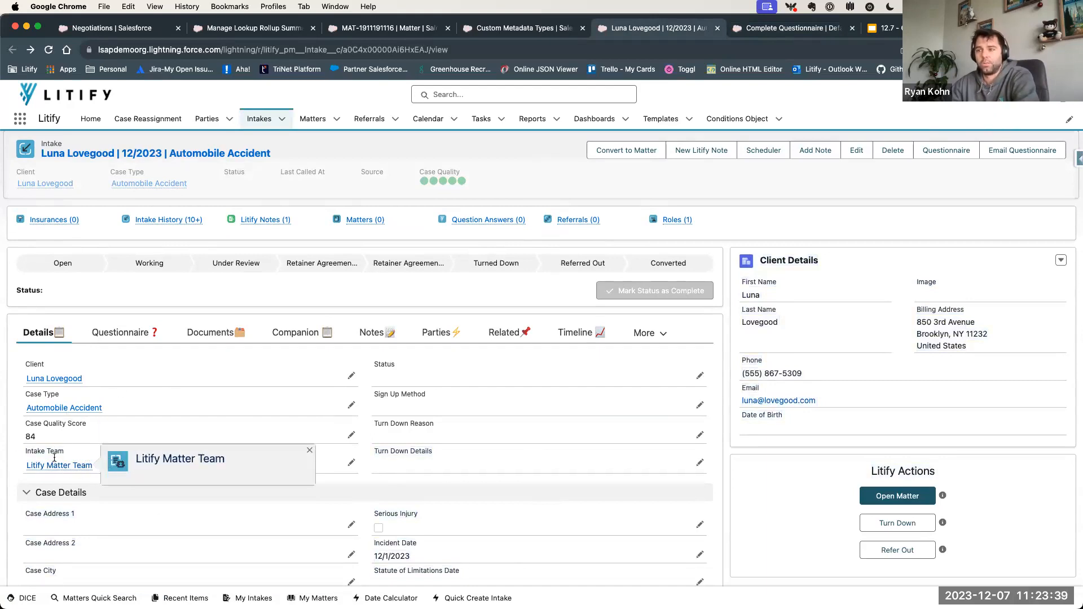
drag(93, 465, 25, 466)
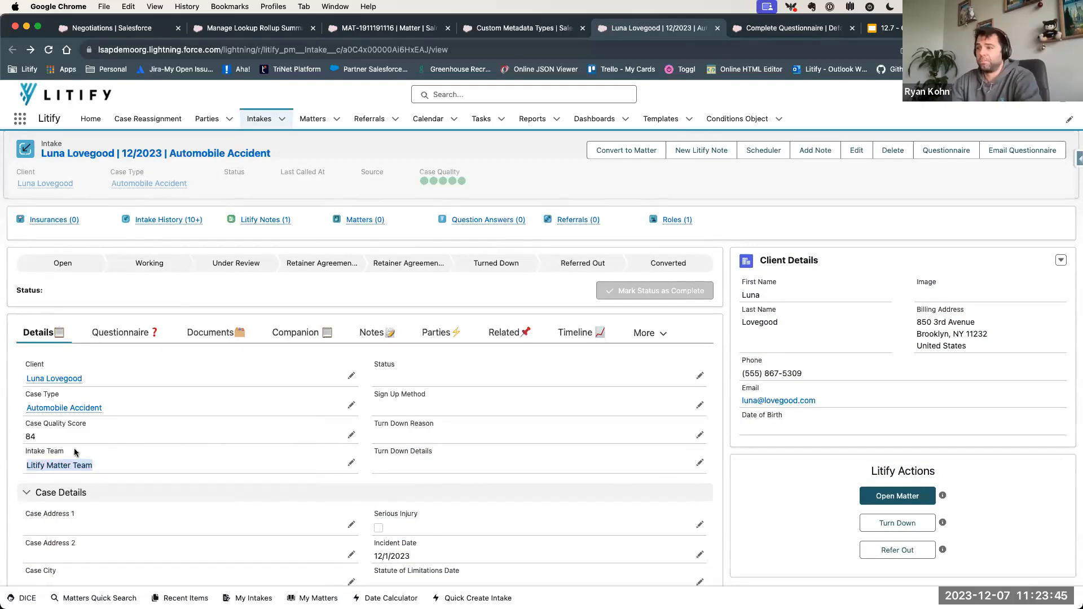
click(134, 460)
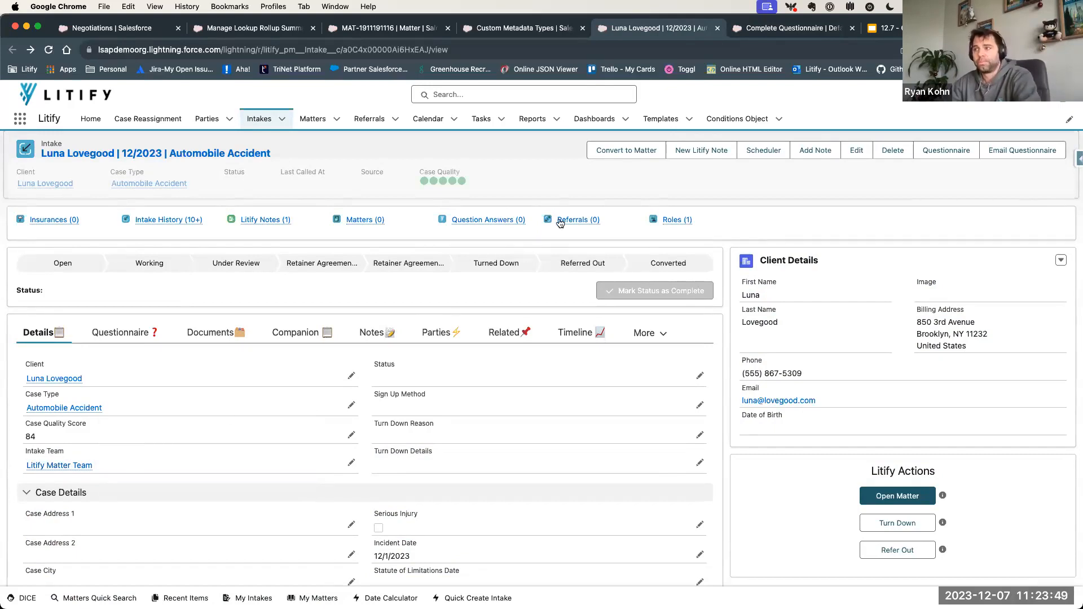
- Examine the Matter Team Role on the Complete Questionnaire task and go back to the Intake Questionnaire stage
click(789, 28)
drag(372, 222, 419, 239)
click(419, 239)
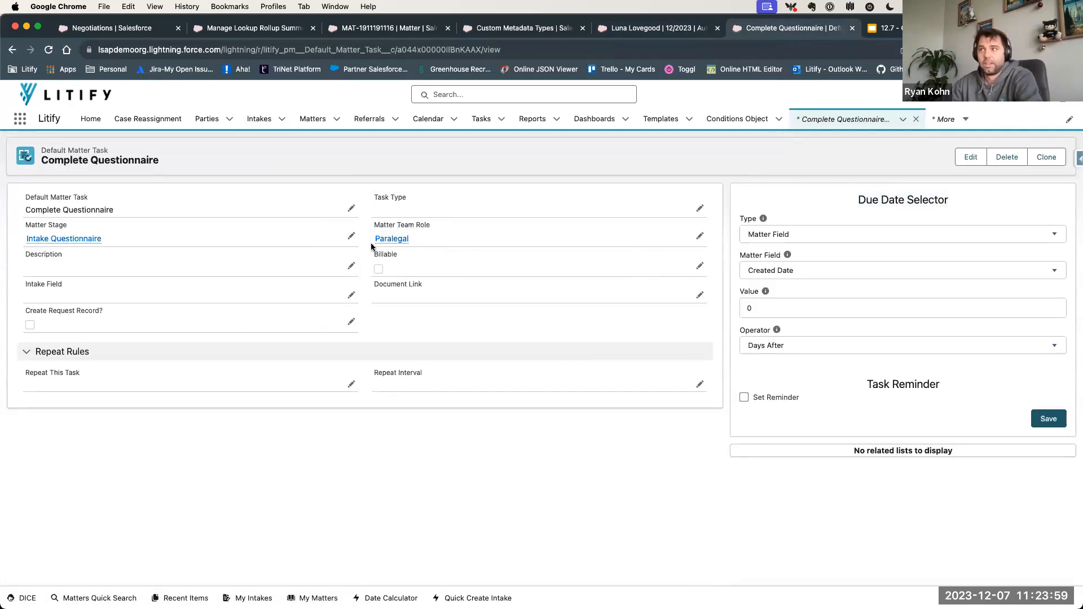
mouse_move(404, 239)
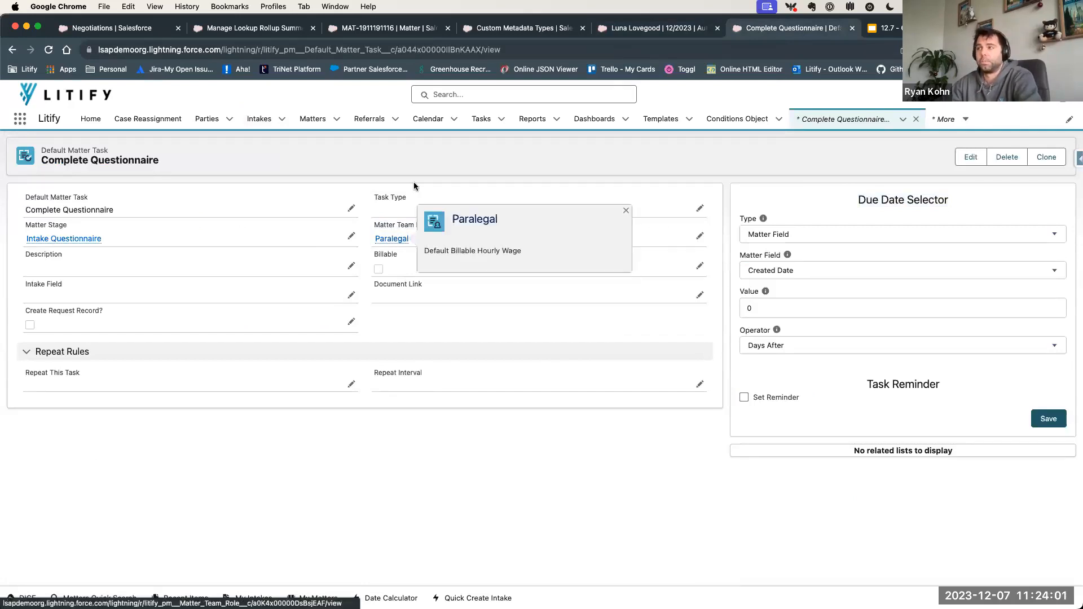
drag(418, 242, 373, 242)
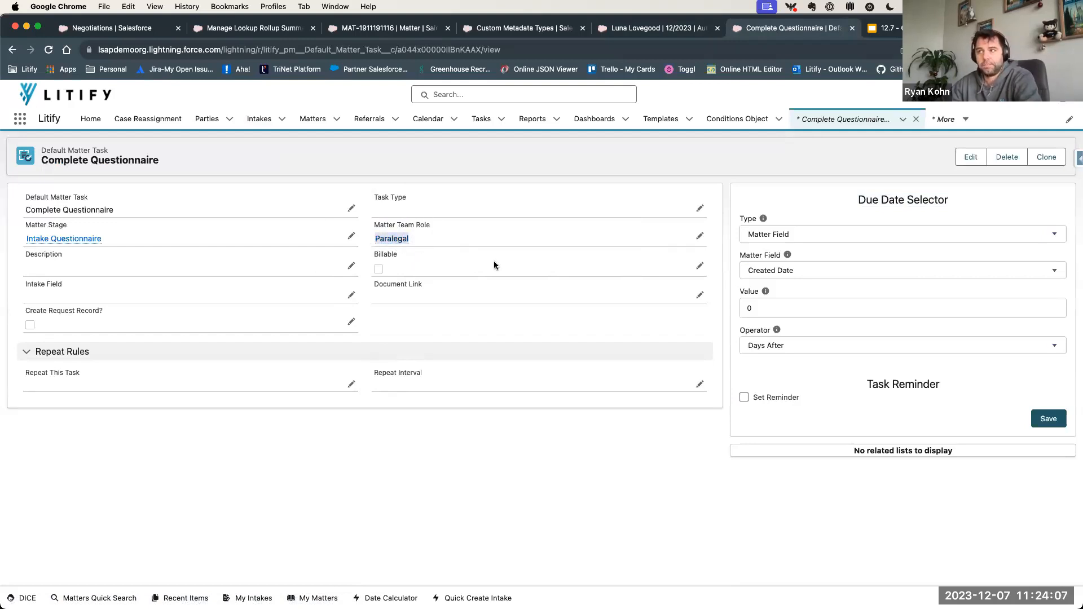
click(471, 318)
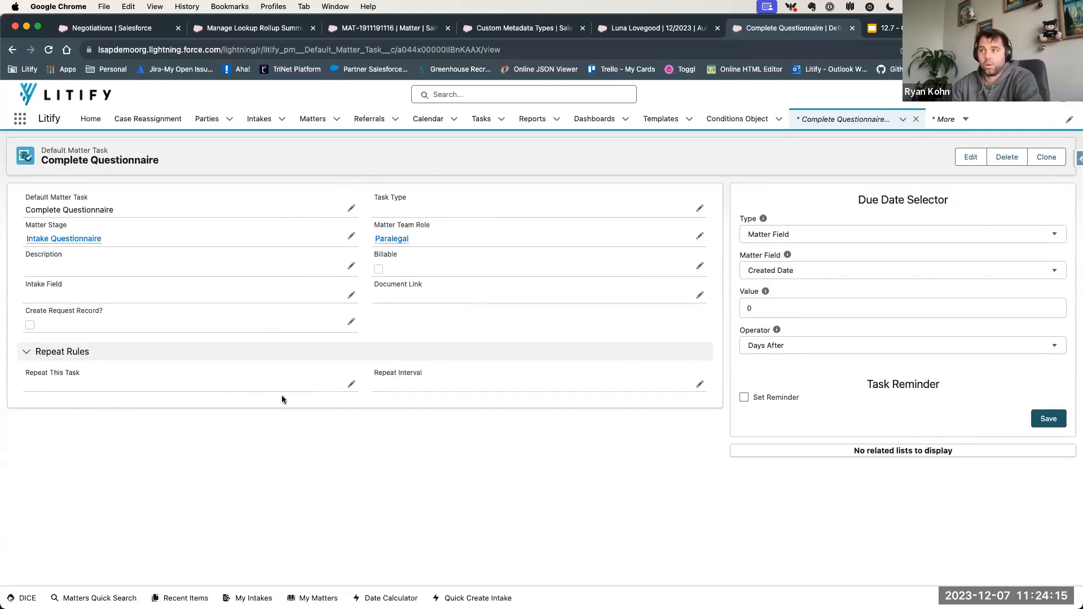
scroll(411, 470, left, 5)
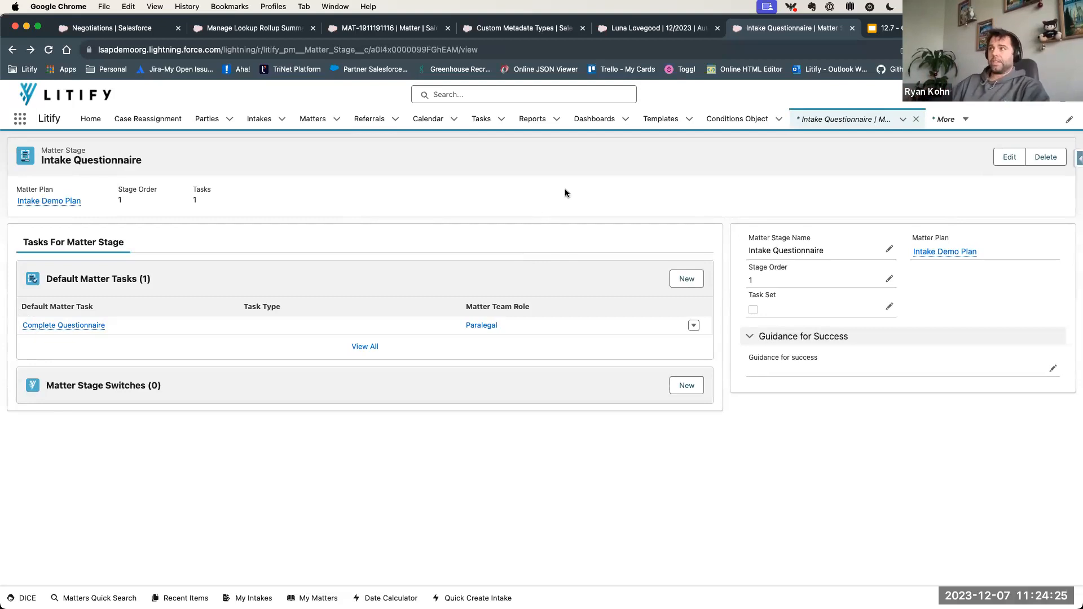
- Return to the Automobile Accident intake and look through its related lists, including Intake History and Roles
click(650, 25)
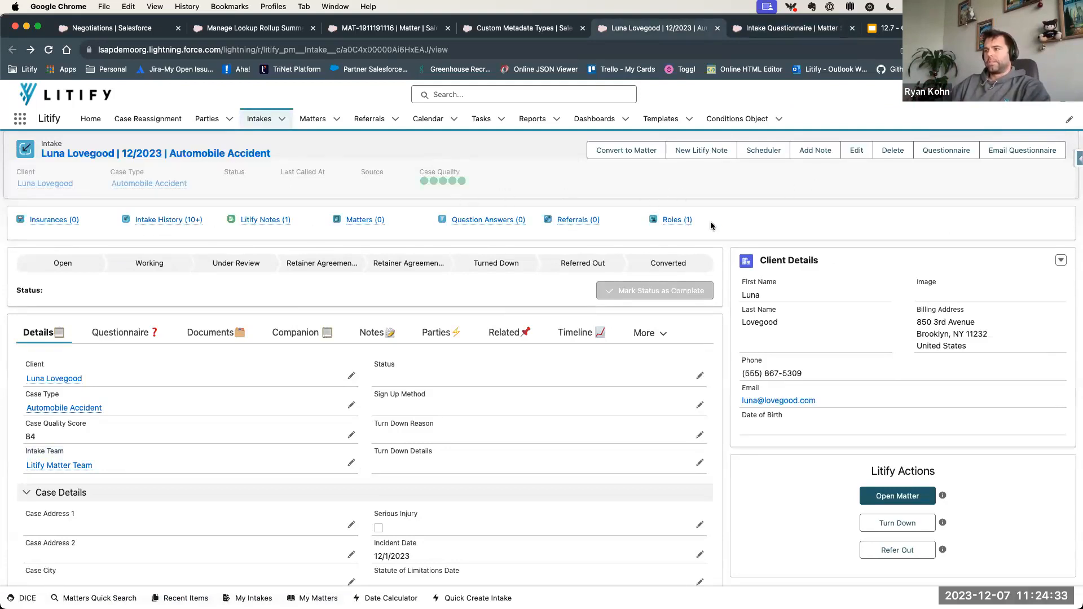
click(503, 331)
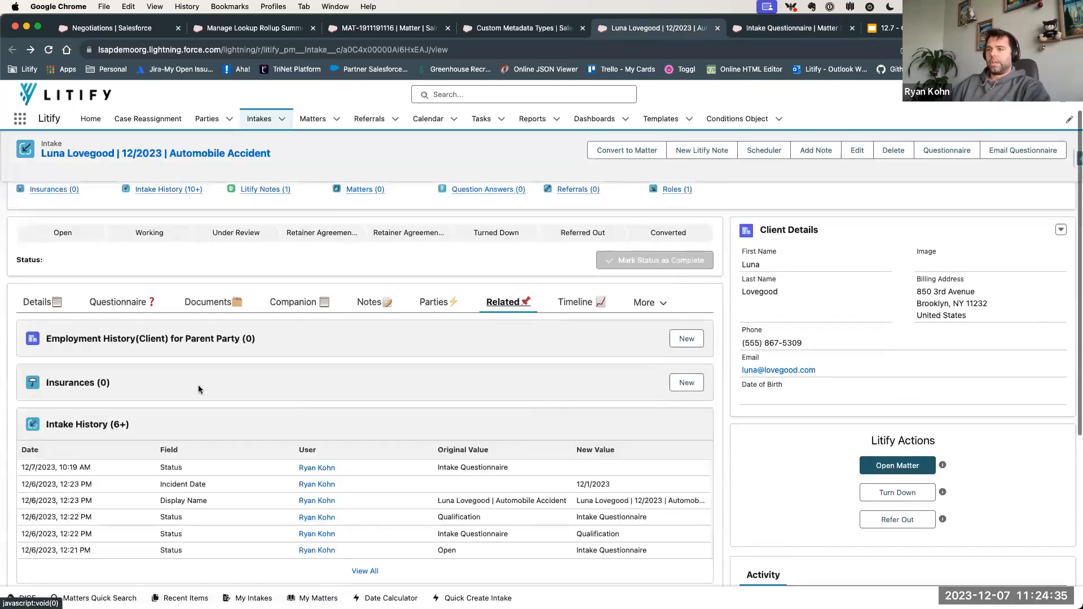
scroll(198, 385, down, 5)
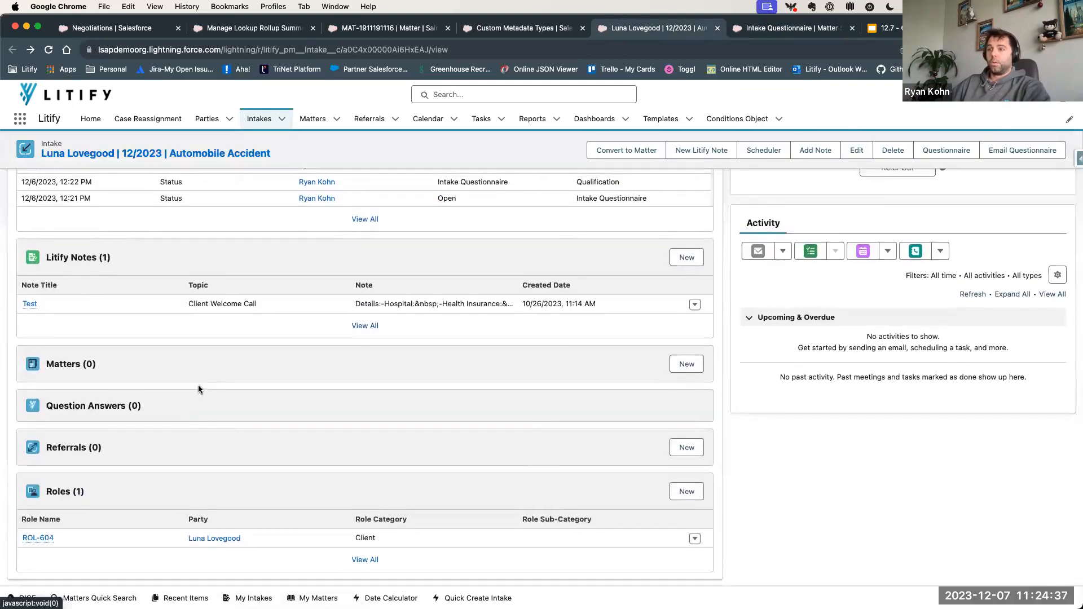
scroll(198, 385, up, 3)
scroll(198, 384, up, 2)
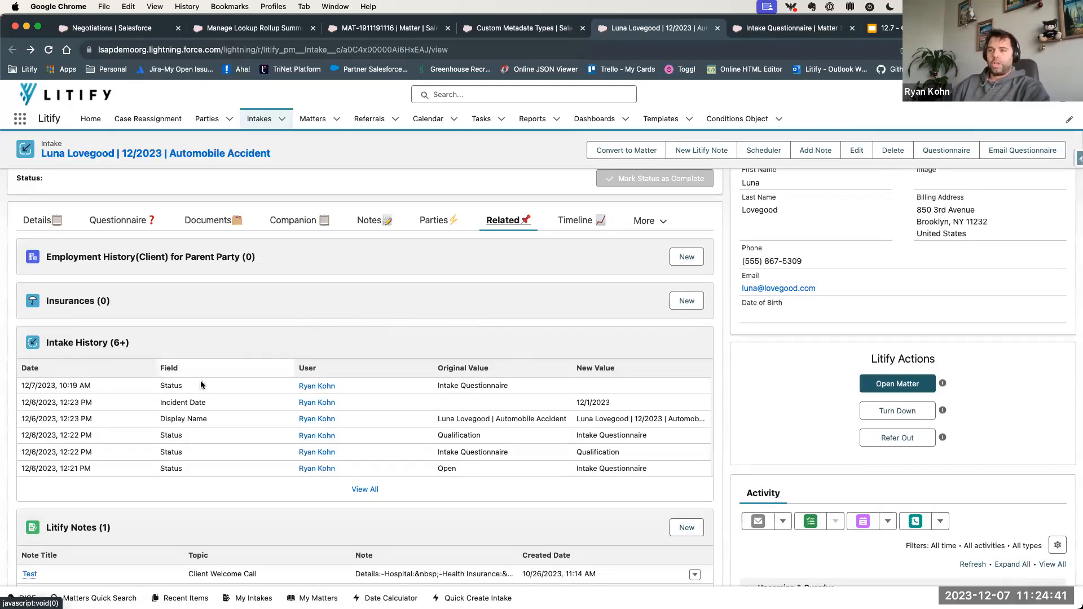
- Reopen the Intake Plan section of the Automobile Accident intake
scroll(197, 409, up, 1)
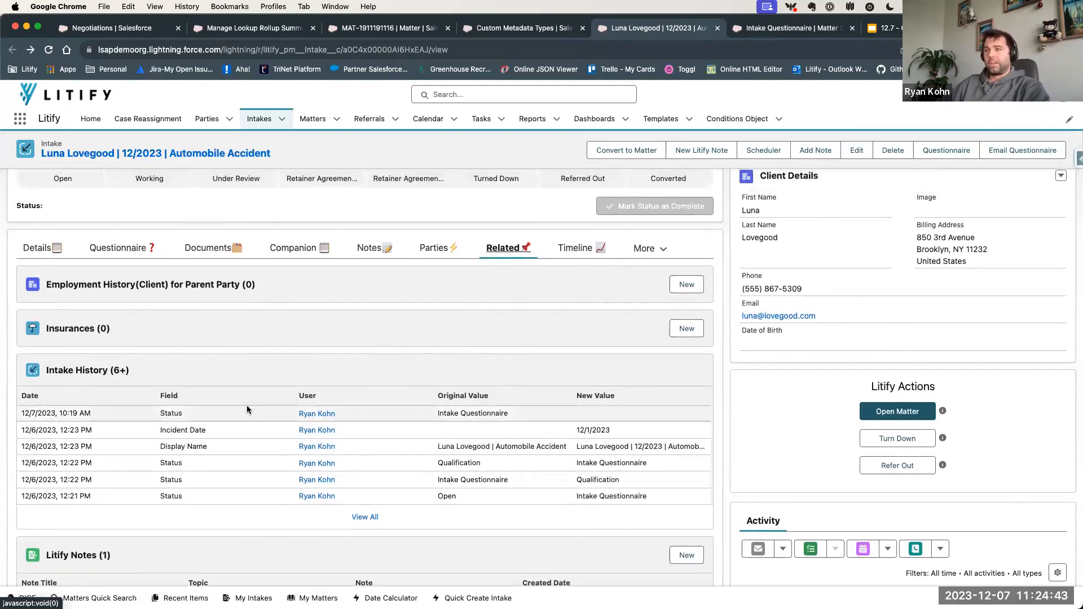
click(648, 249)
click(614, 290)
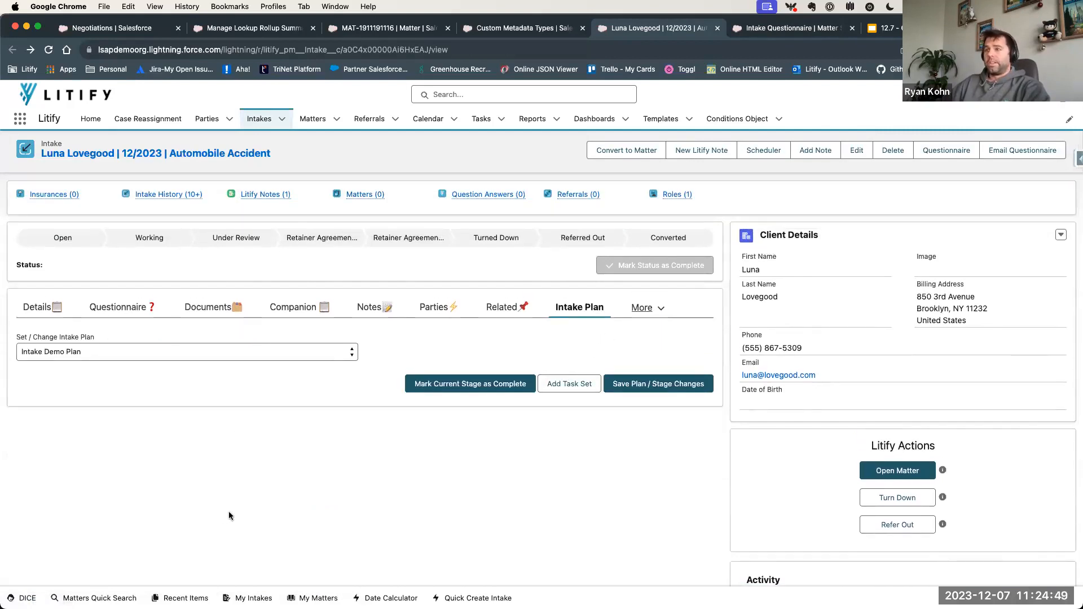
- Assign the Intake Demo Plan to the Automobile Accident intake and save the plan change
click(150, 351)
click(66, 352)
click(66, 352)
click(279, 375)
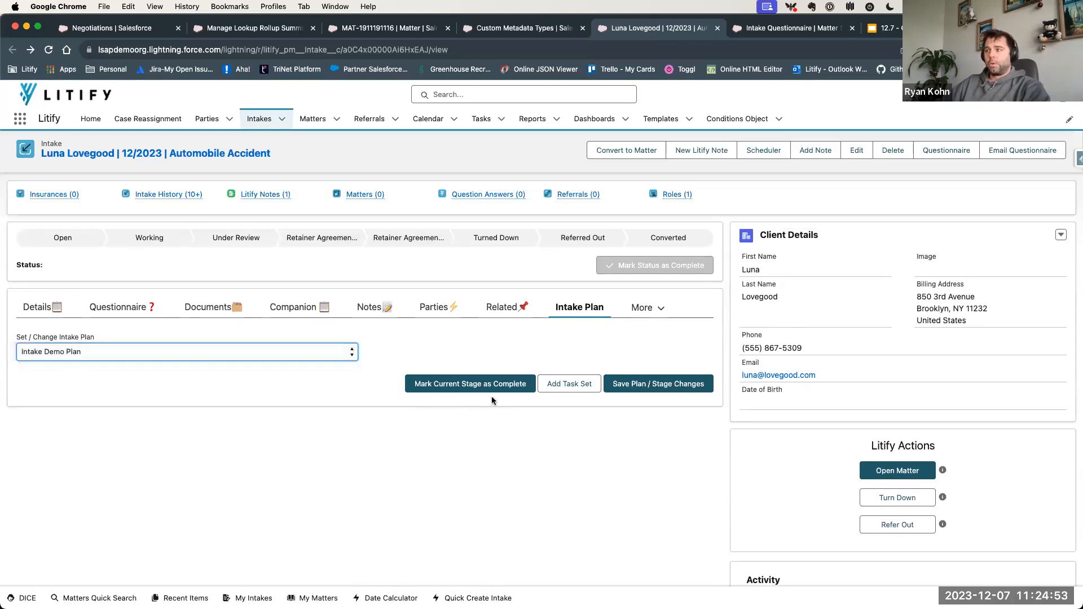
click(662, 389)
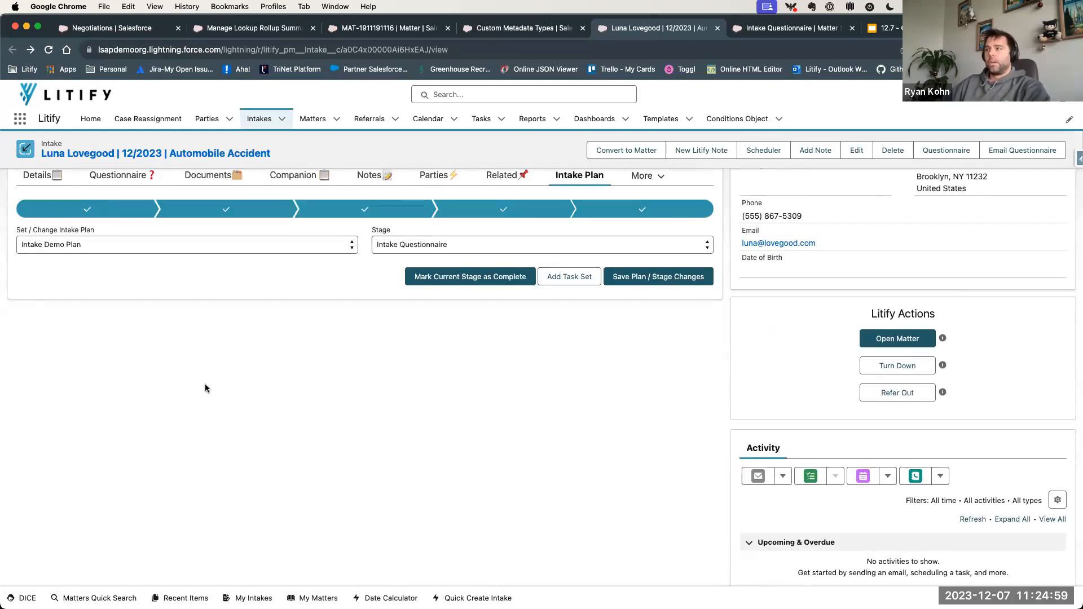
- Set the intake plan's stage to Intake Questionnaire and save the stage change
scroll(438, 291, up, 2)
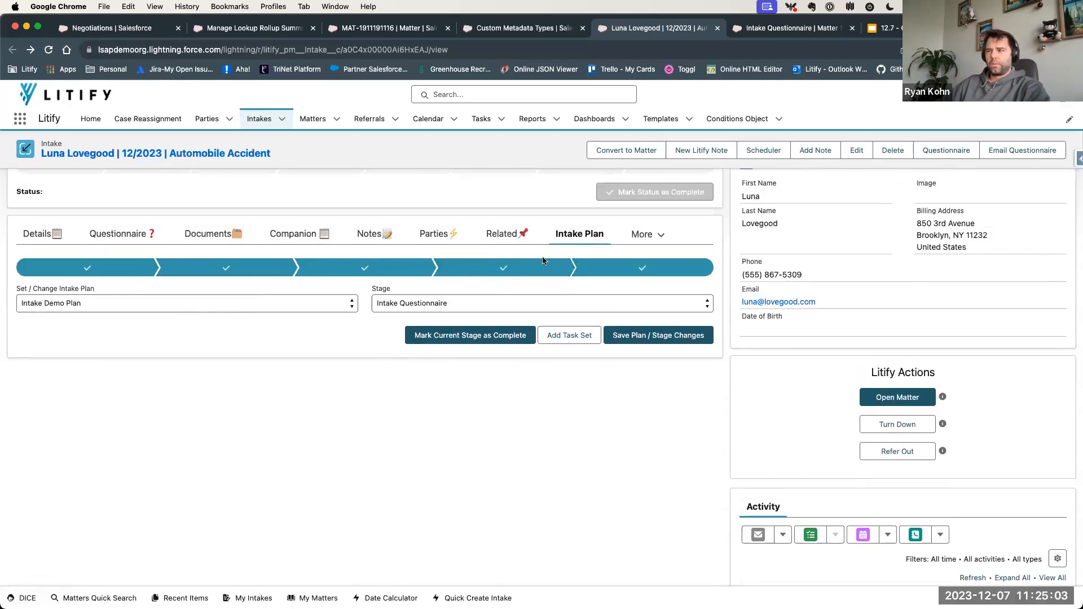
click(443, 304)
click(443, 304)
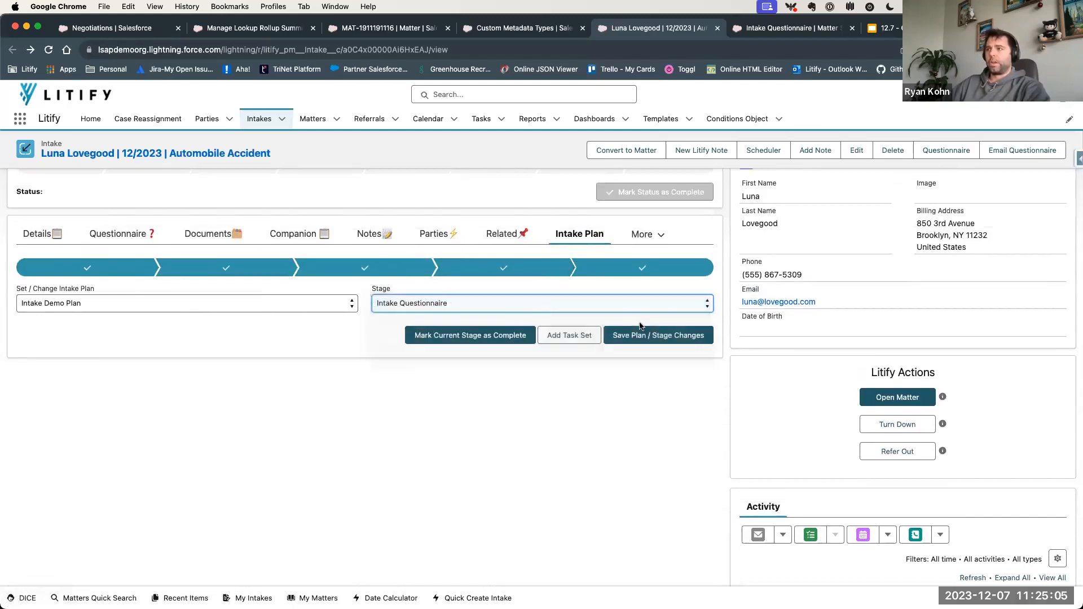
click(673, 336)
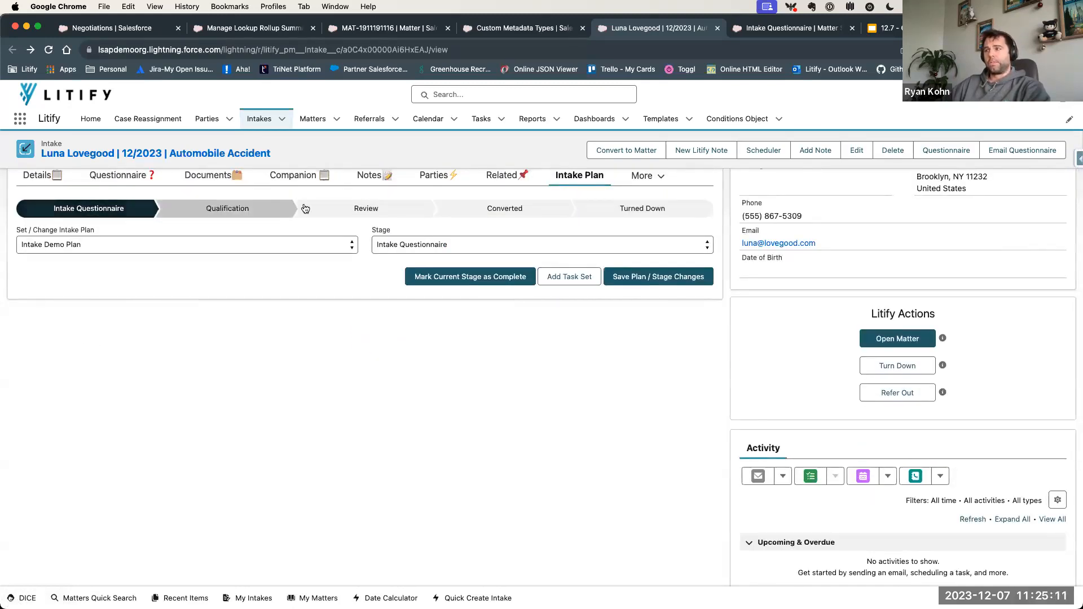
- Refresh the intake's activity list and examine the assignee and due date of the Complete Questionnaire task
scroll(598, 298, up, 1)
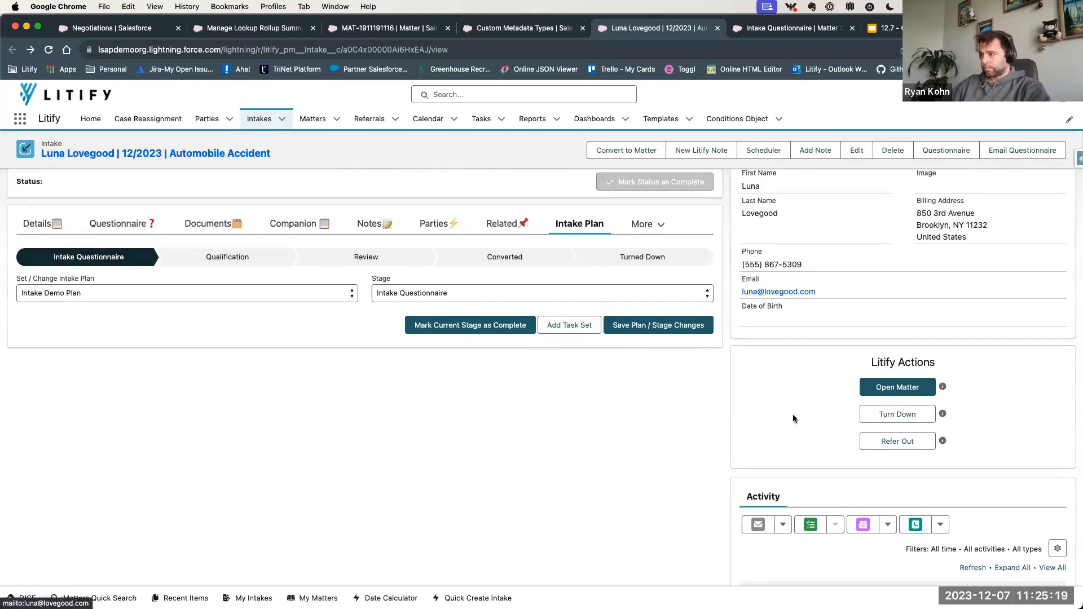
scroll(858, 468, down, 3)
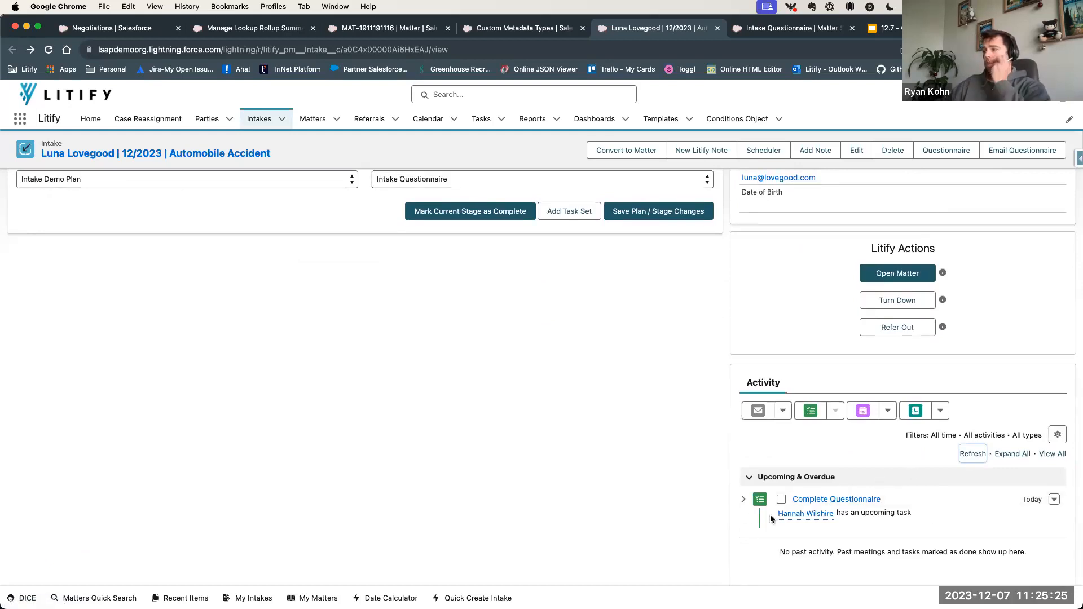
drag(770, 518, 948, 512)
click(934, 521)
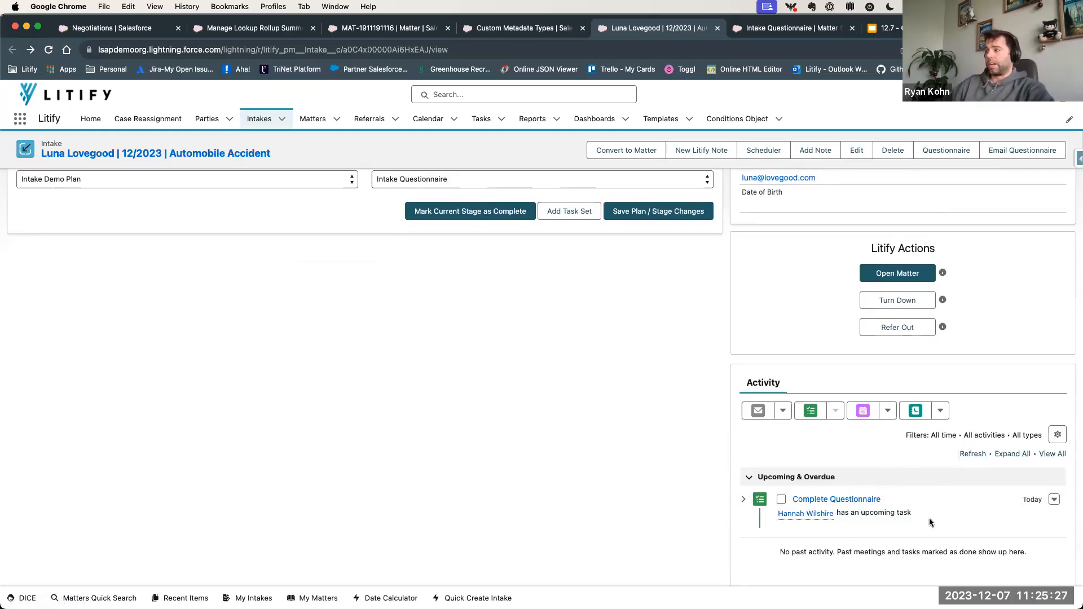
mouse_move(824, 516)
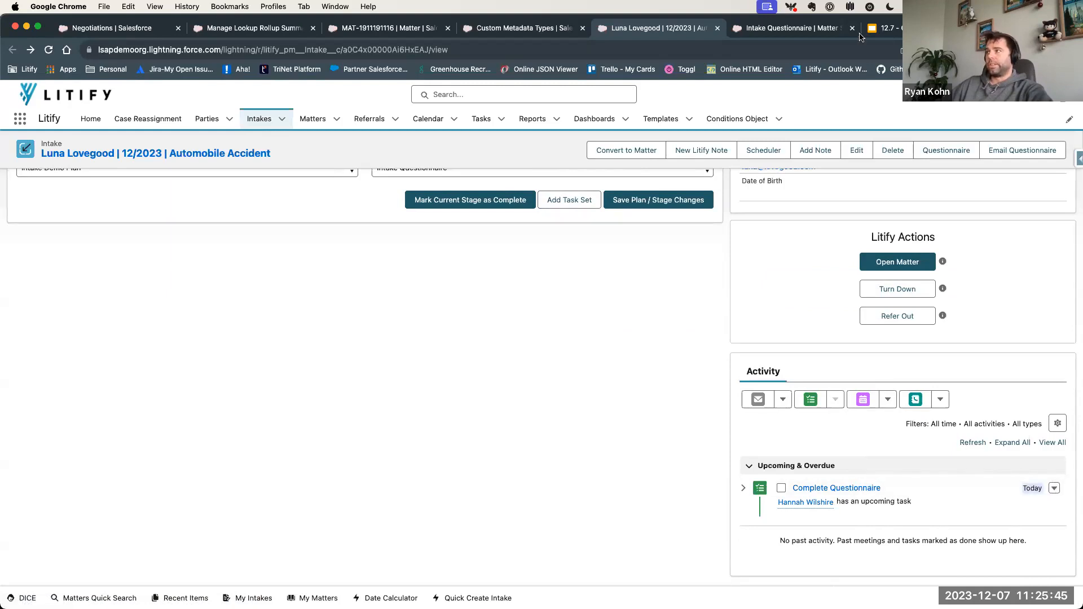
- Check the due date settings of the Complete Questionnaire default task and go back to its Intake Questionnaire stage
click(841, 31)
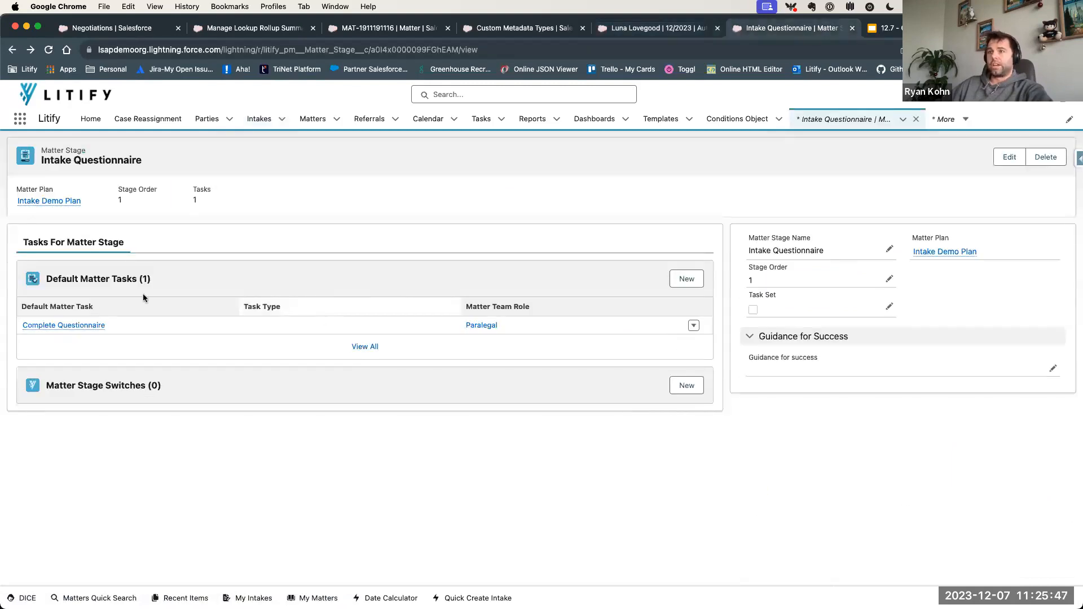
click(67, 325)
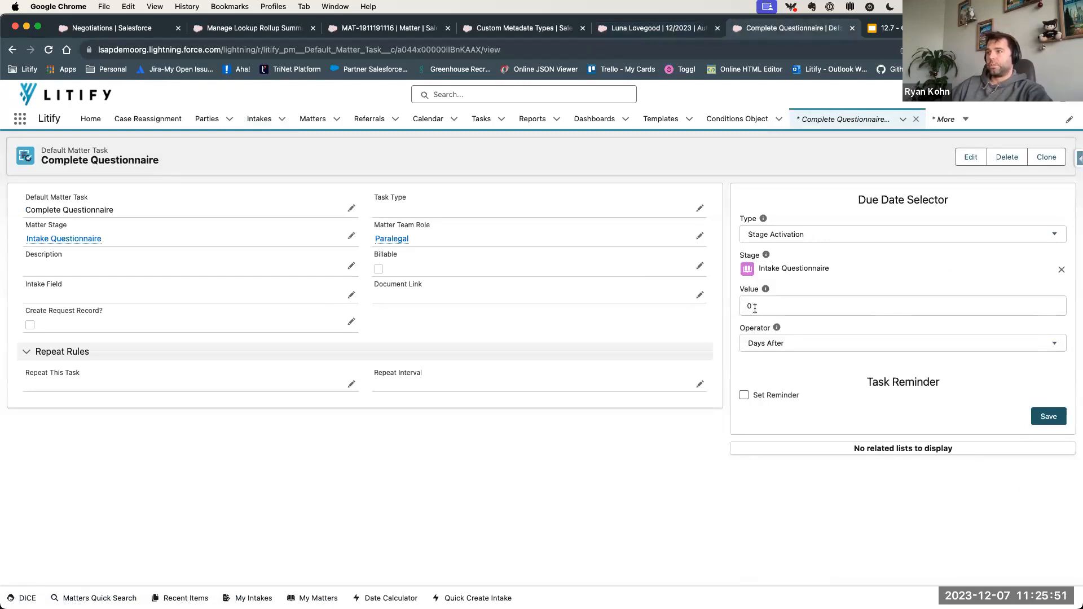
scroll(219, 243, left, 5)
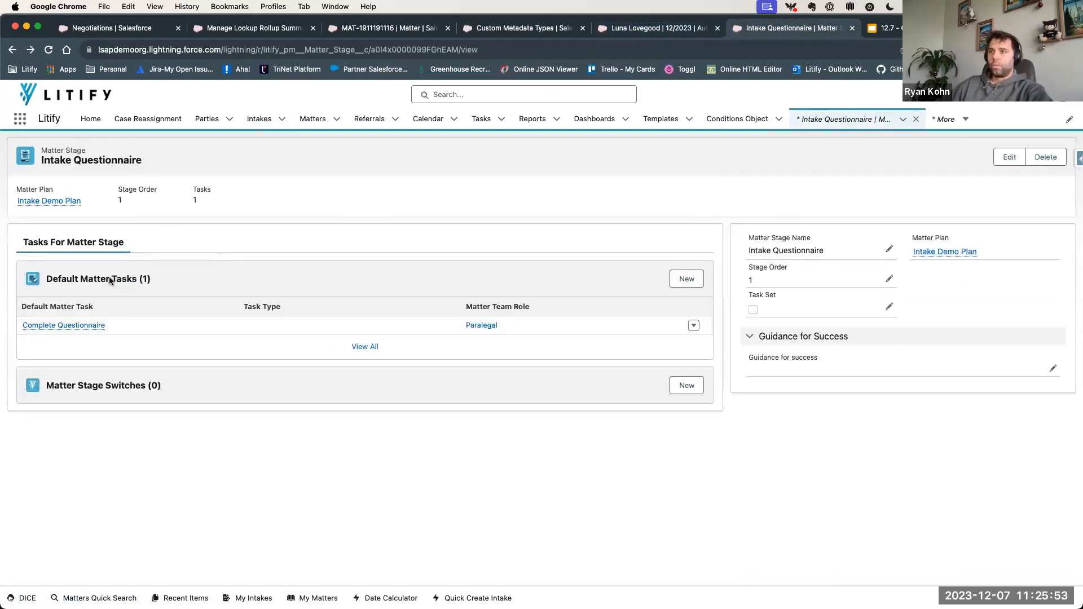
- Open the Incident Date Based Task in the plan's Qualification stage and examine its name and Intake Field
scroll(110, 280, left, 5)
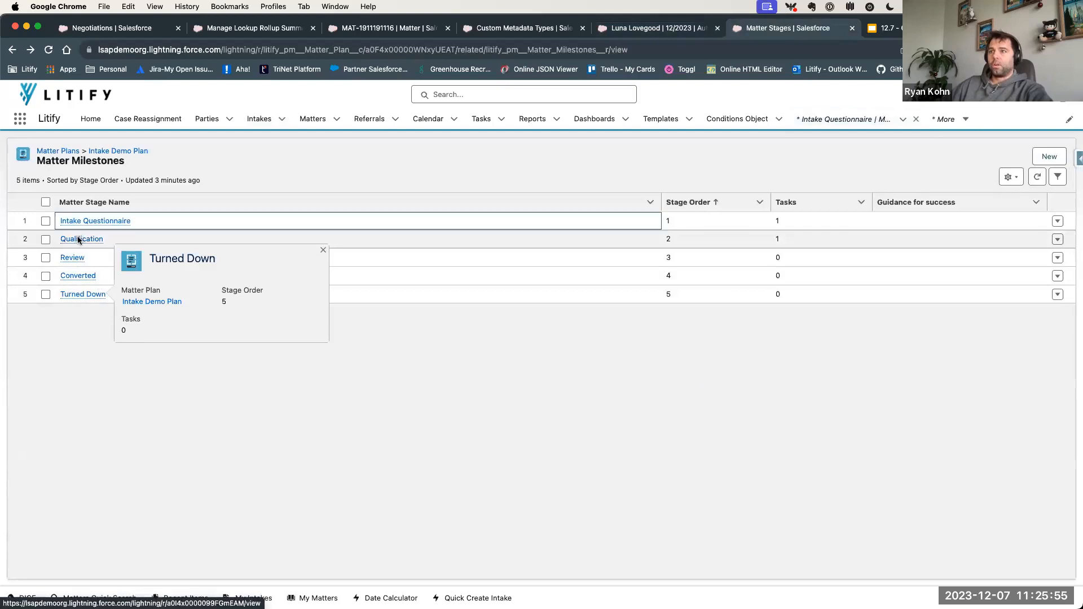
click(73, 238)
click(64, 322)
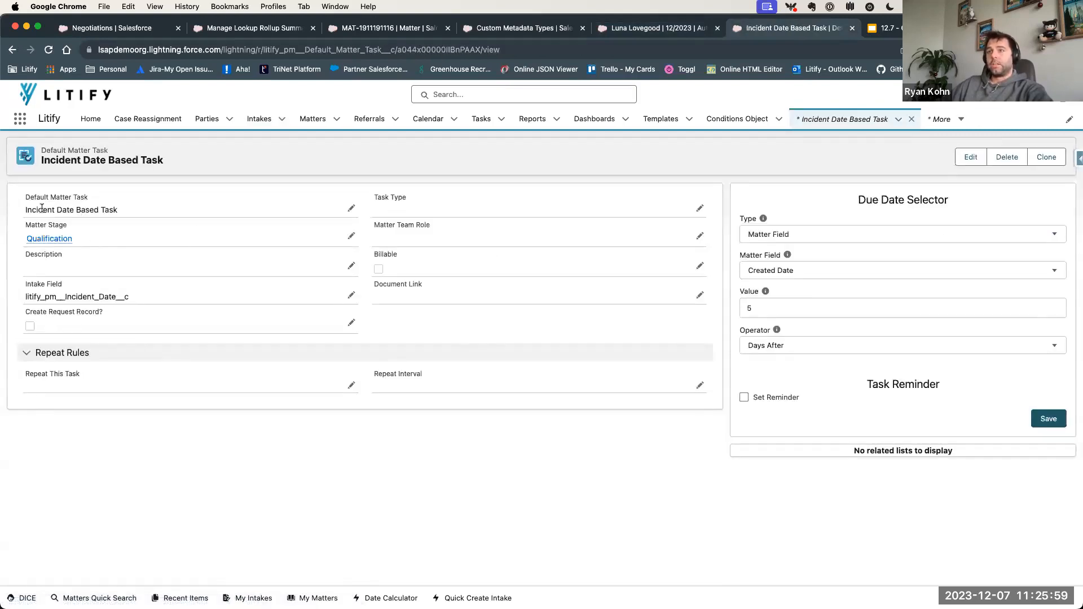
drag(33, 210, 134, 218)
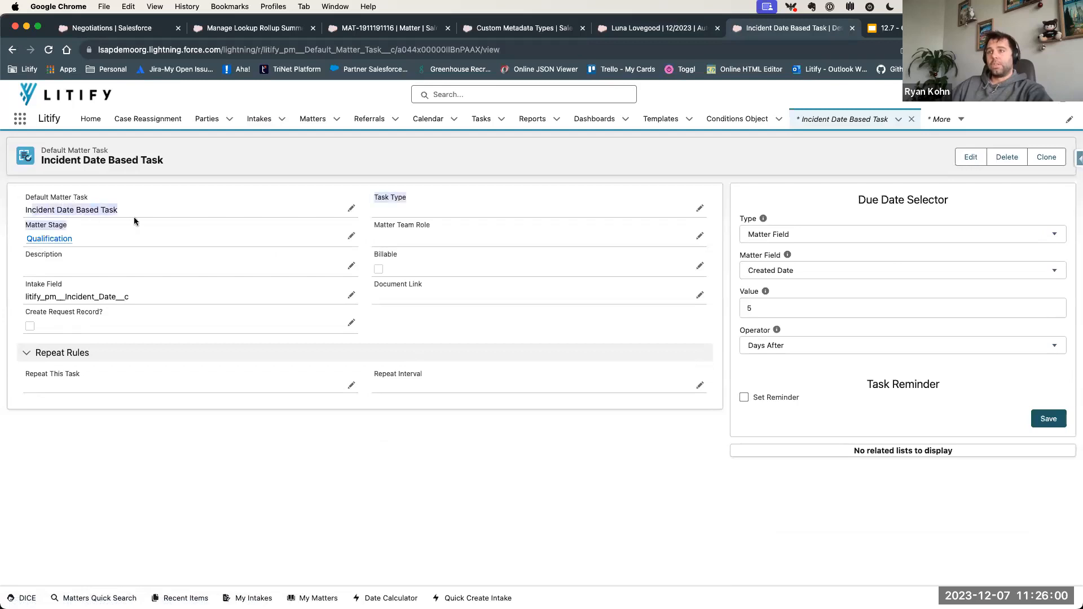
click(157, 324)
drag(131, 296, 16, 292)
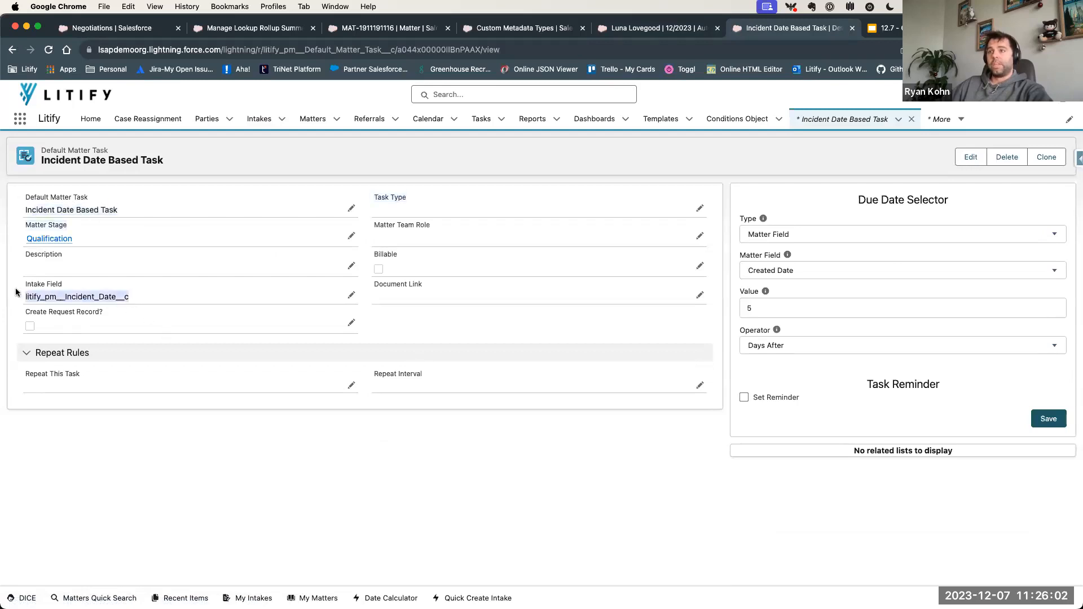
click(449, 333)
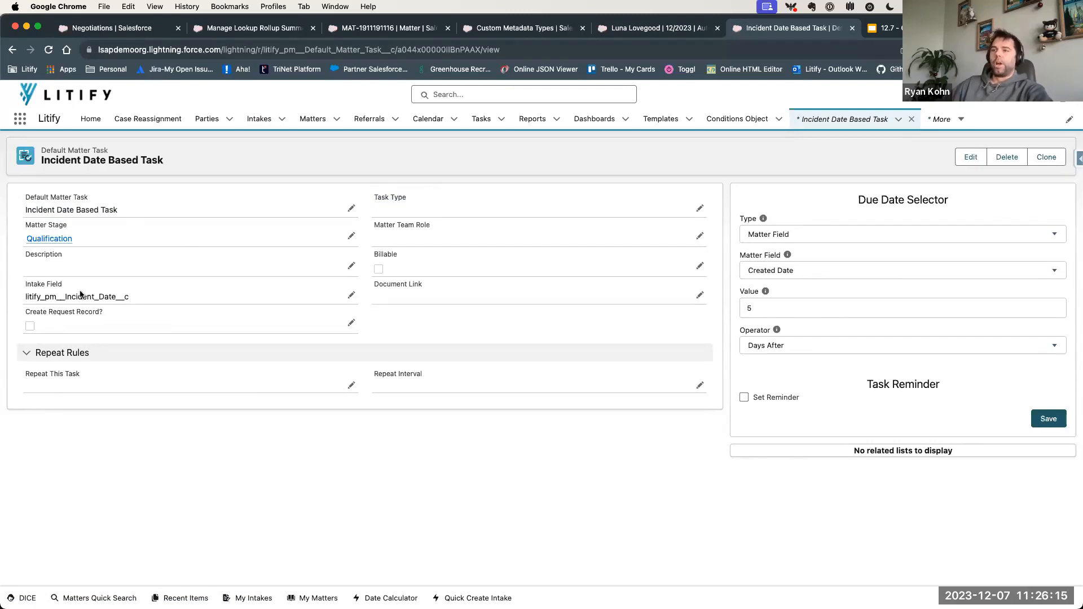
drag(72, 294, 153, 295)
click(98, 294)
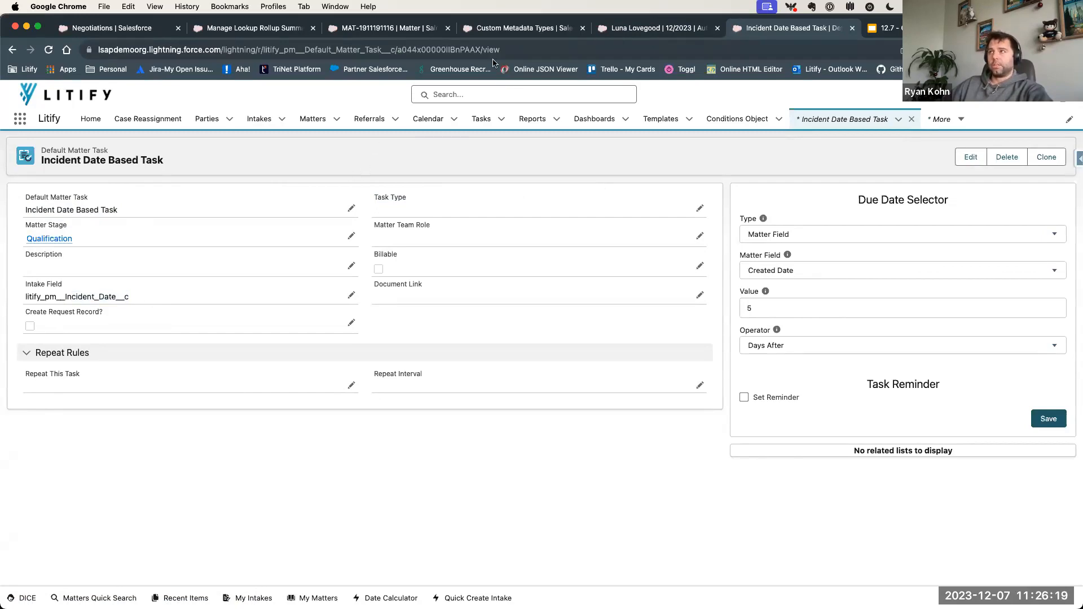
- Return to the Automobile Accident intake and examine the Incident Date in its case details
key(ctrl+shift+Tab)
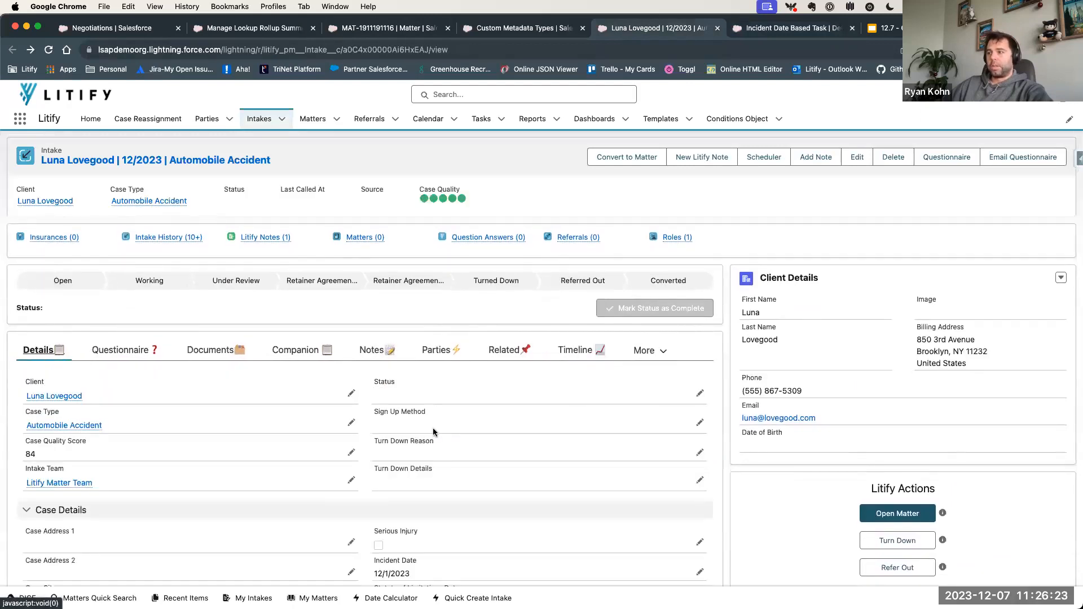
scroll(432, 428, down, 2)
drag(372, 517, 439, 516)
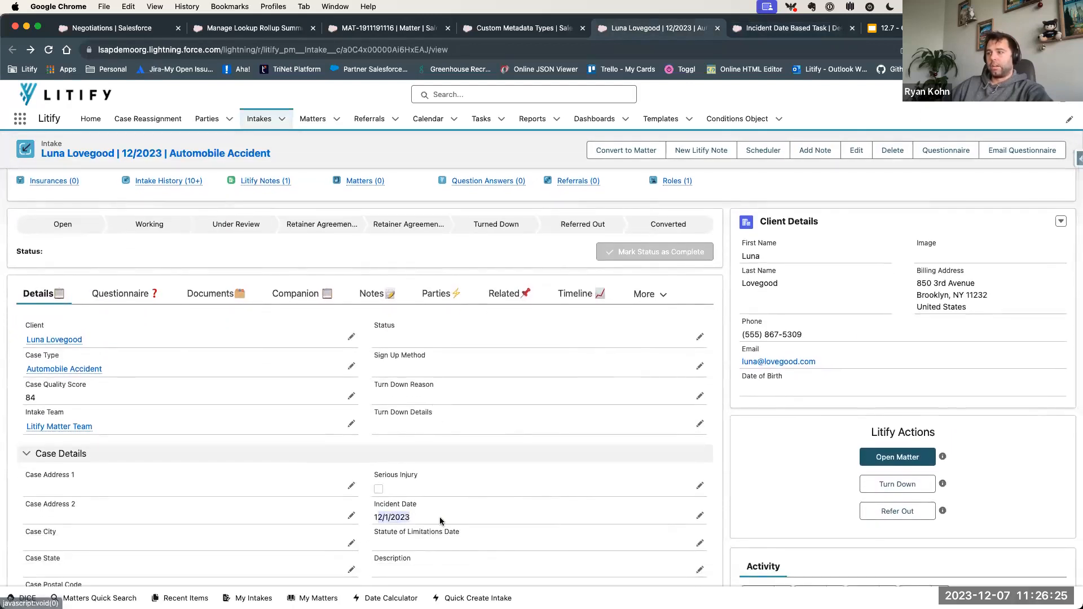
click(370, 506)
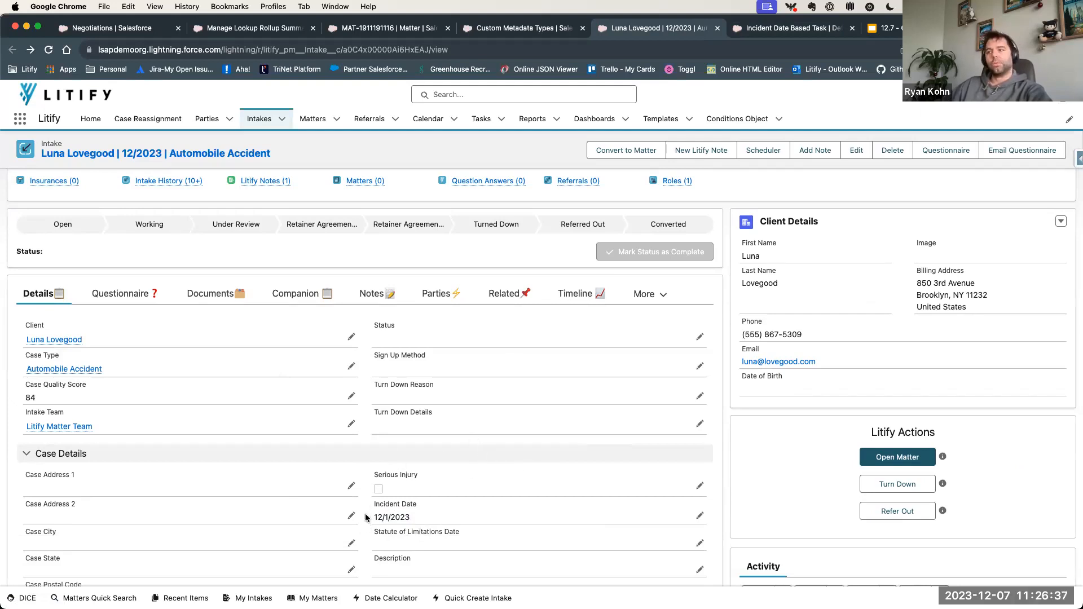
- Look over the remaining intake details and reopen the Intake Plan section
scroll(365, 518, down, 1)
scroll(366, 518, down, 4)
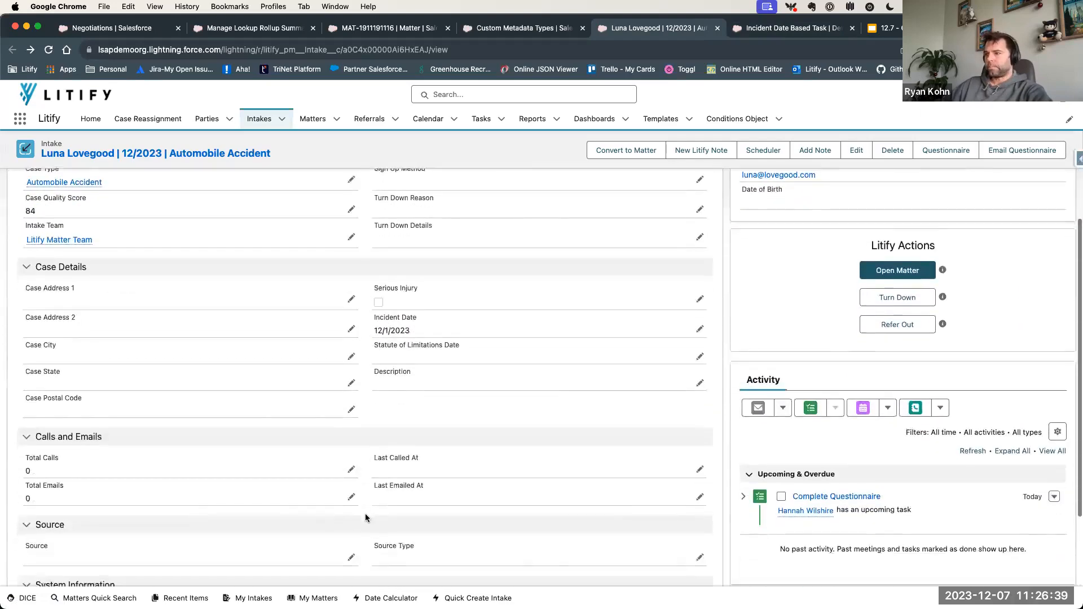
scroll(363, 516, up, 5)
click(643, 350)
click(605, 392)
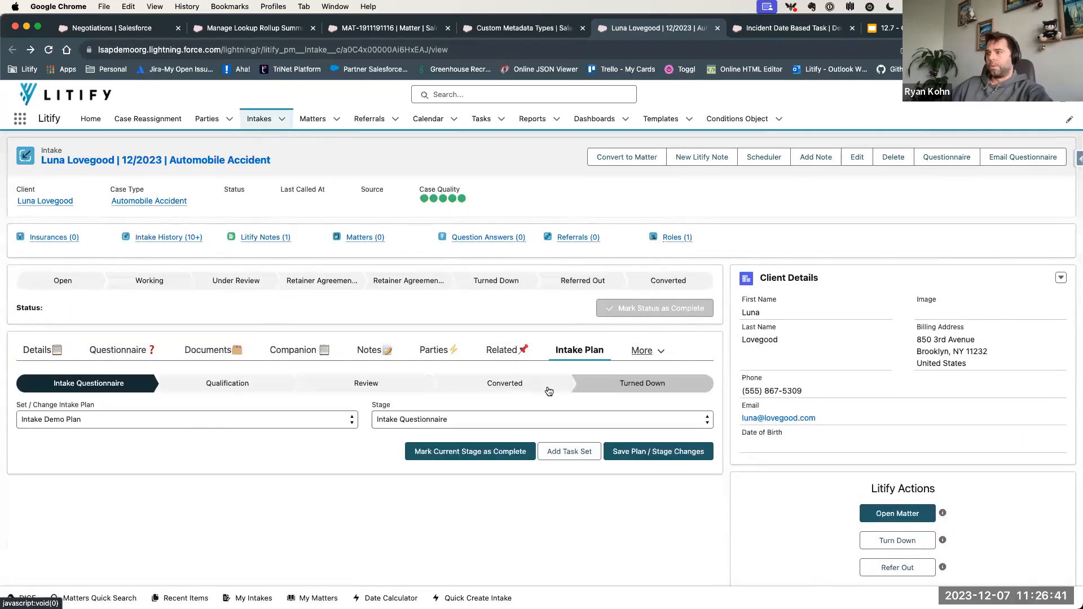
click(430, 419)
click(337, 441)
click(391, 421)
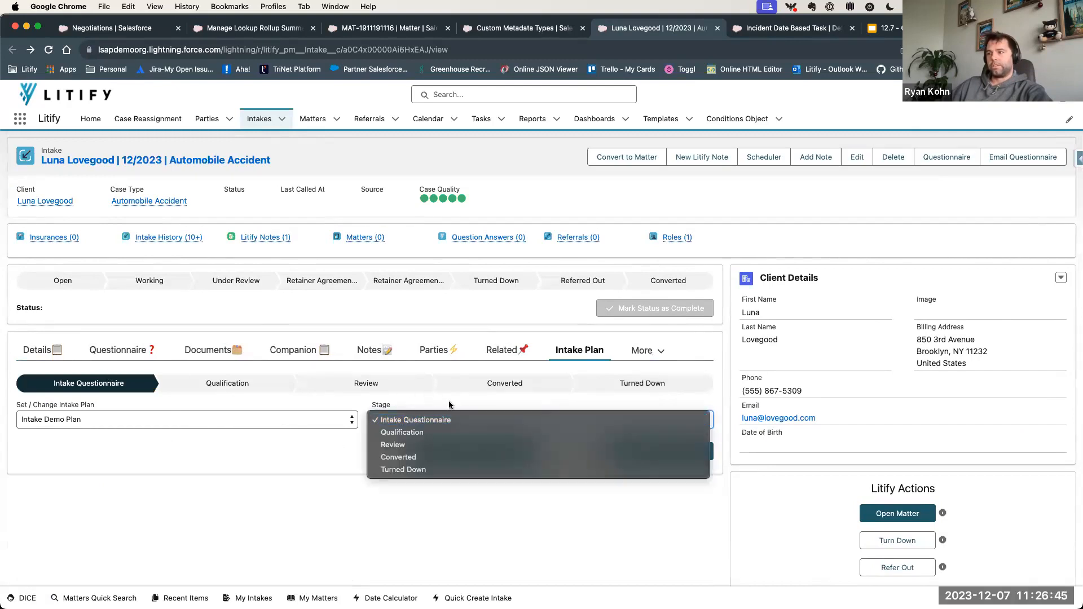
click(394, 434)
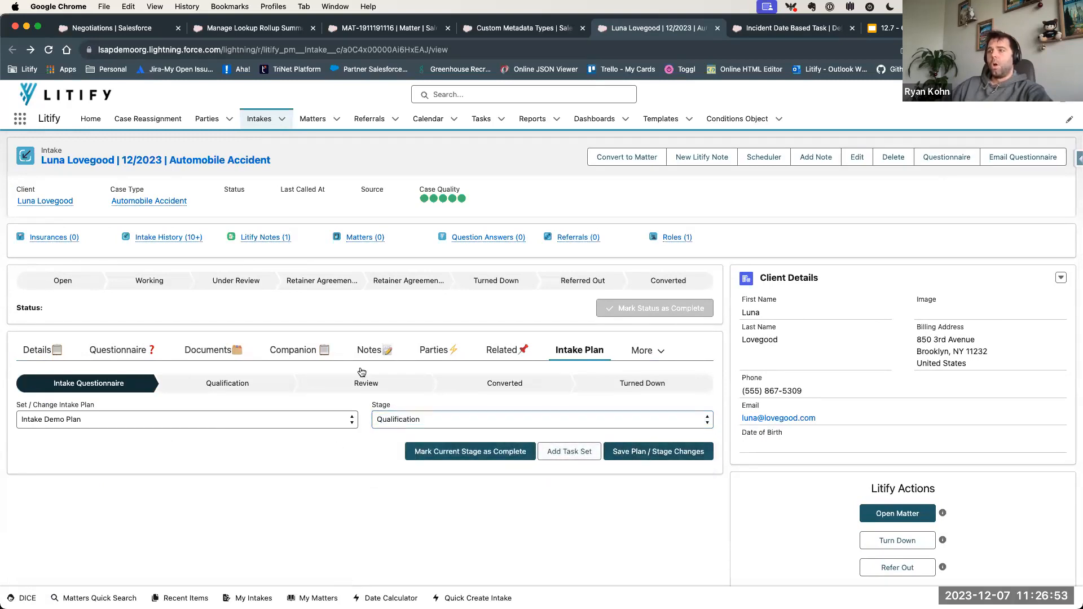
click(448, 419)
click(402, 420)
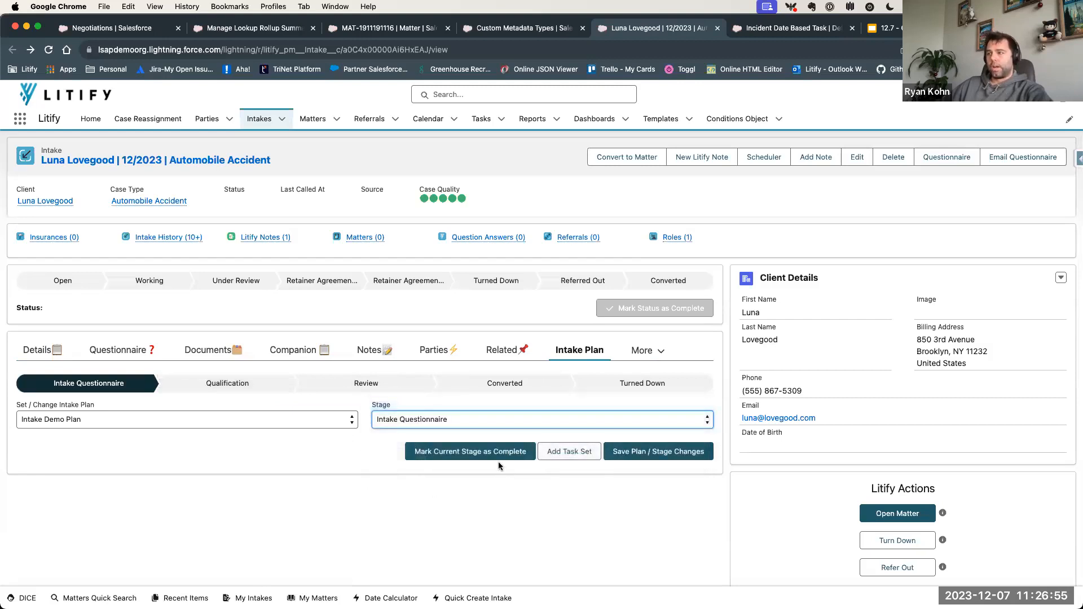
- Mark the Intake Questionnaire stage as complete and refresh the activity list to examine the Incident Date Based Task
click(483, 454)
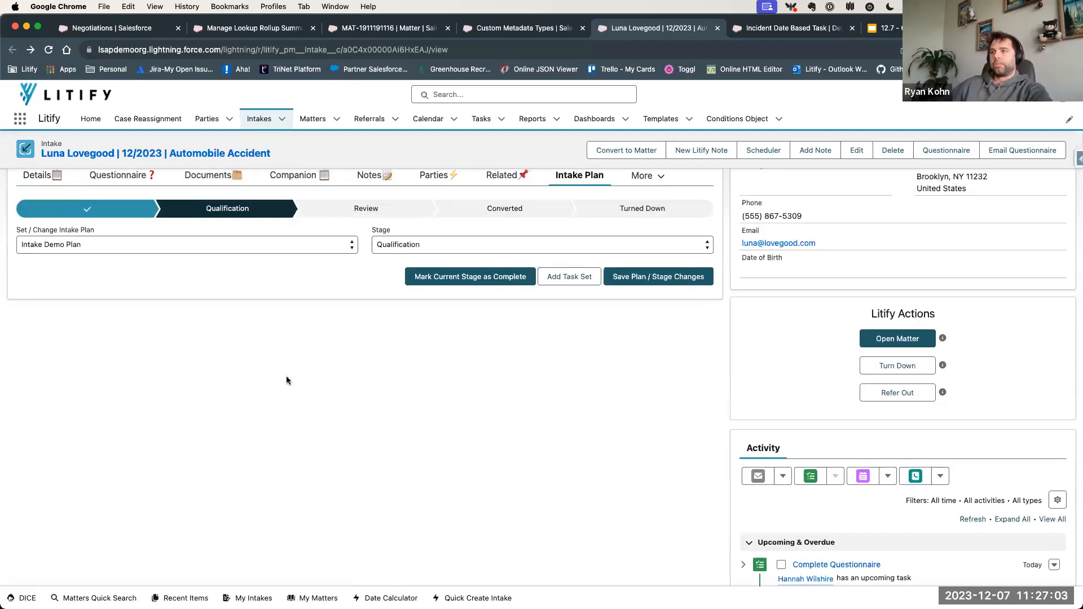
scroll(537, 319, down, 2)
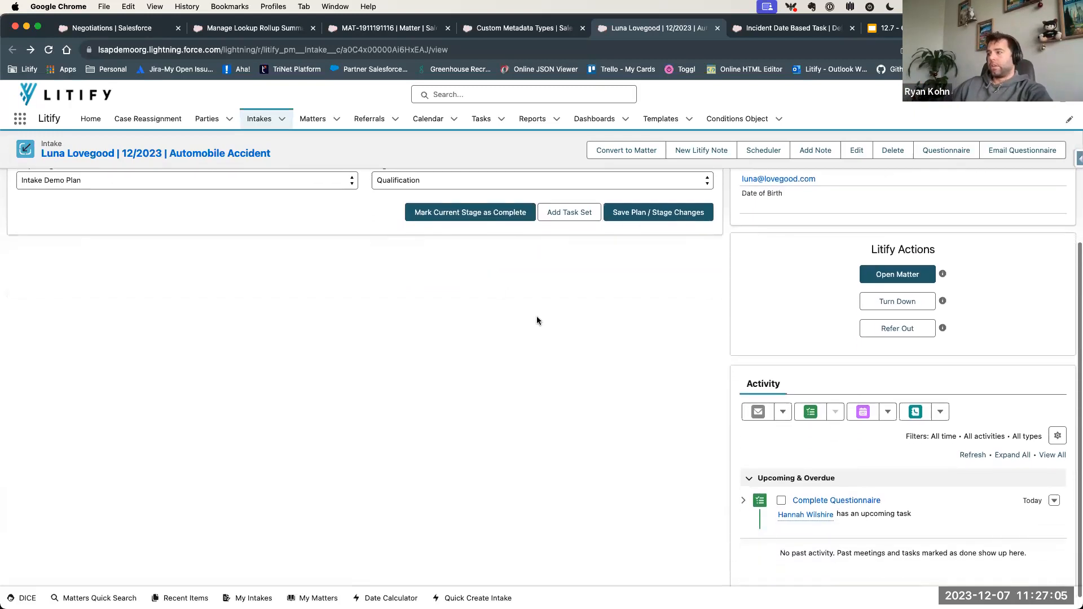
click(972, 454)
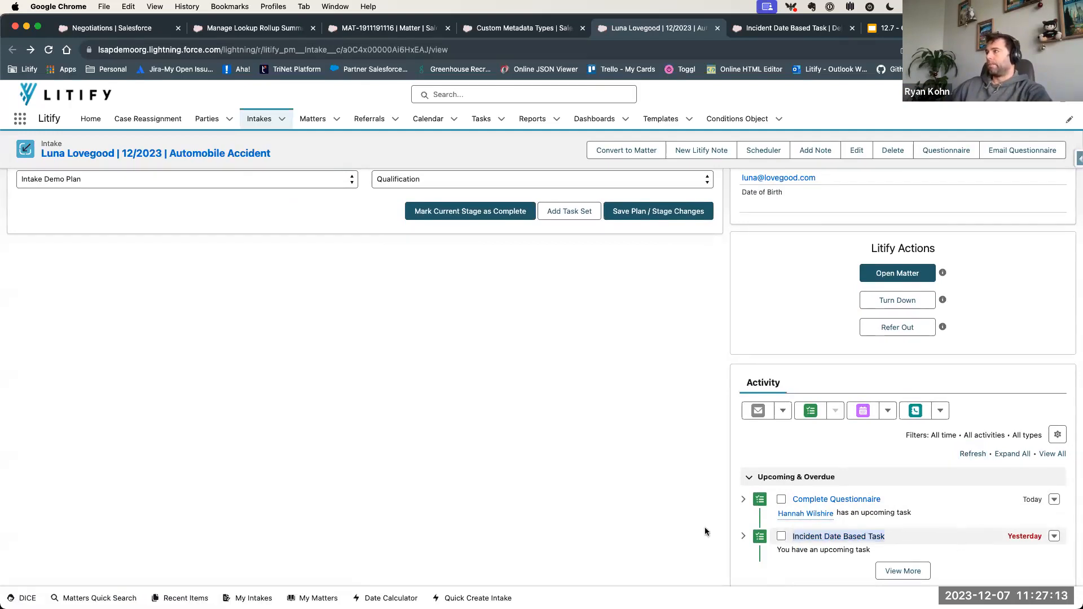
click(668, 537)
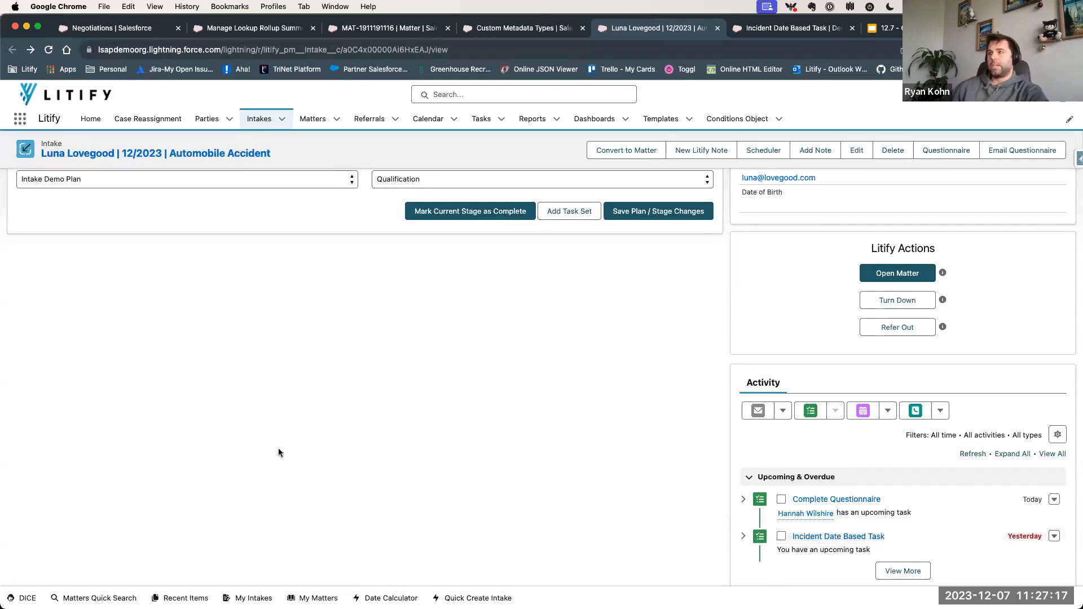
- Recheck the Incident Date Based Task's settings, then return to the intake and view the available intake plans
click(792, 32)
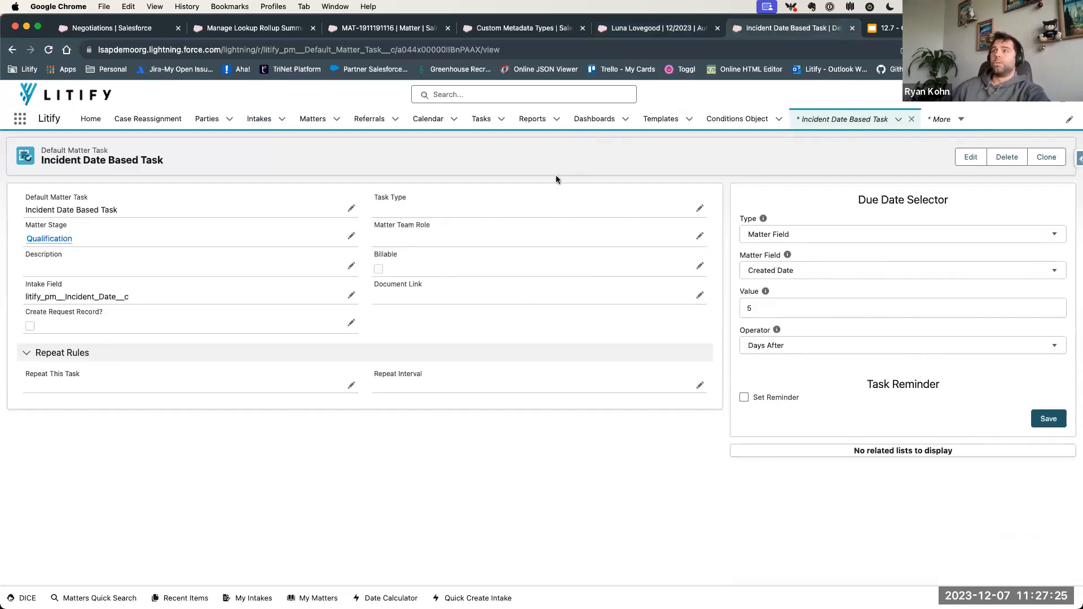
click(655, 31)
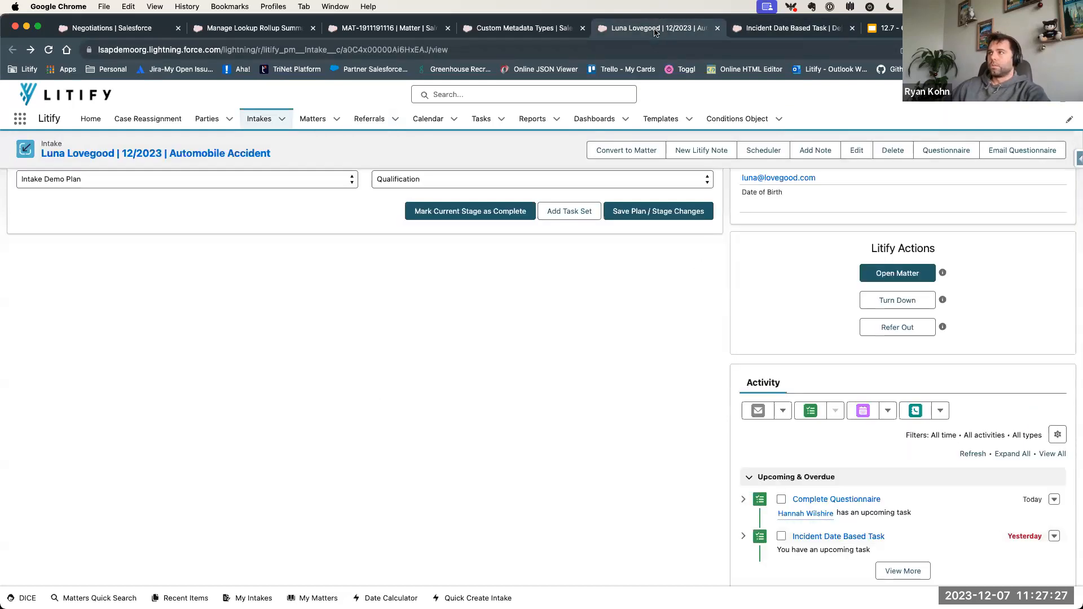
scroll(275, 449, up, 2)
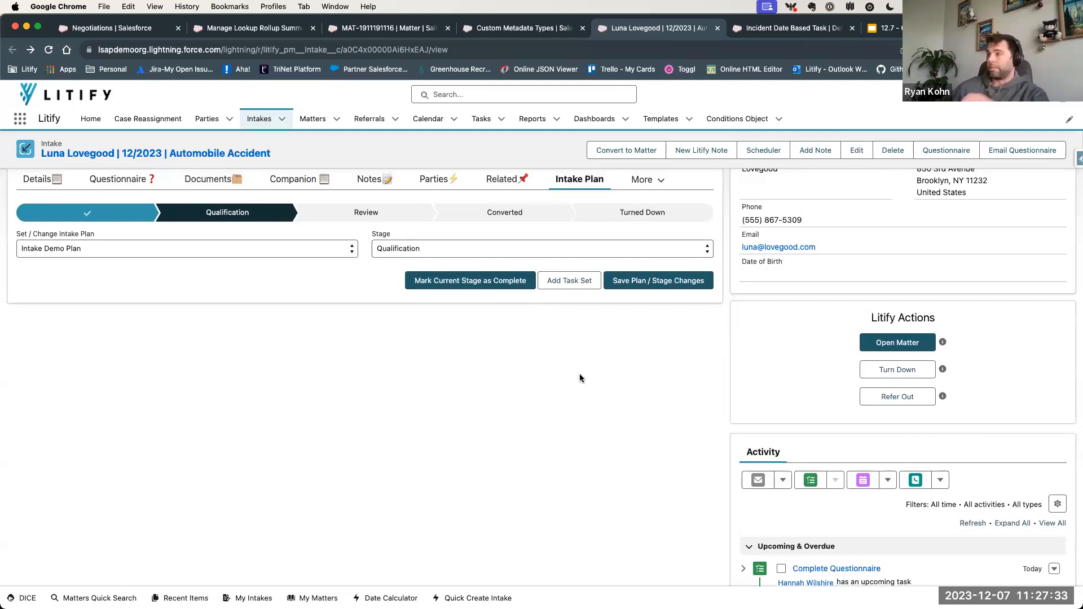
scroll(580, 378, up, 3)
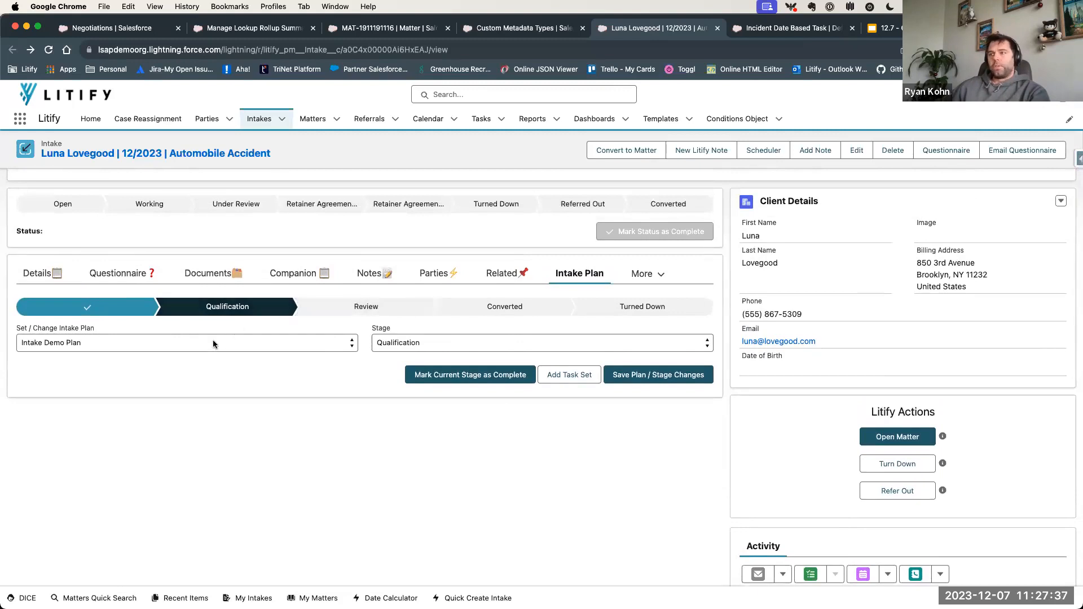
click(127, 339)
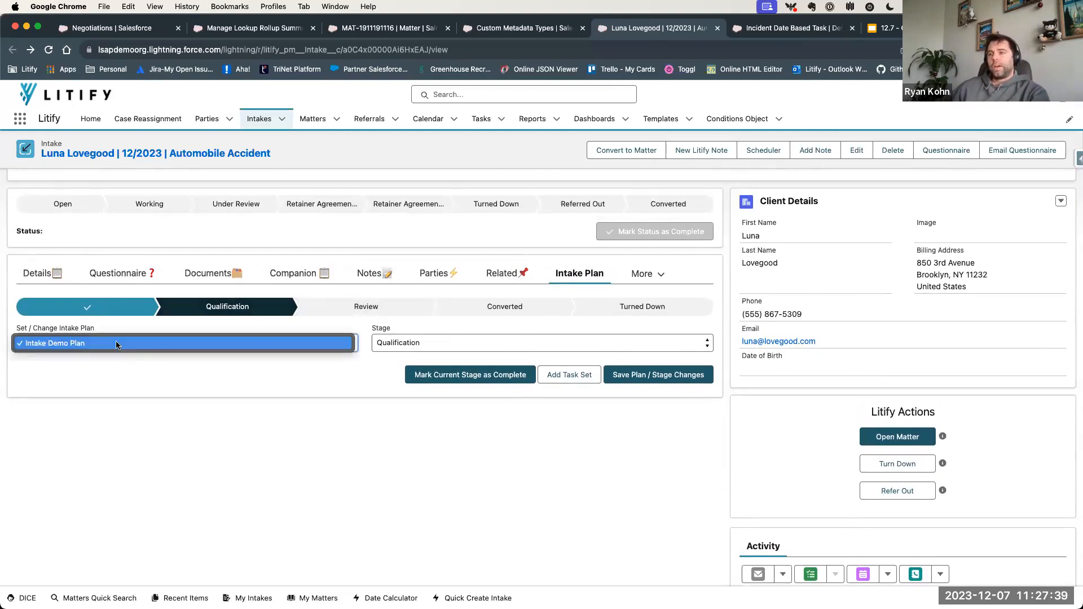
click(101, 347)
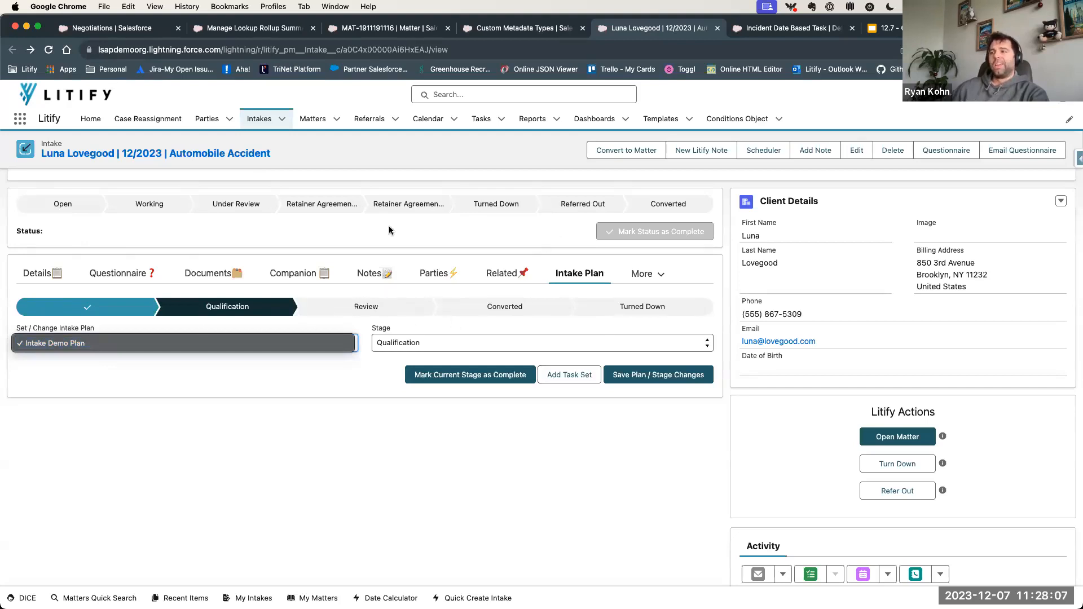
click(284, 426)
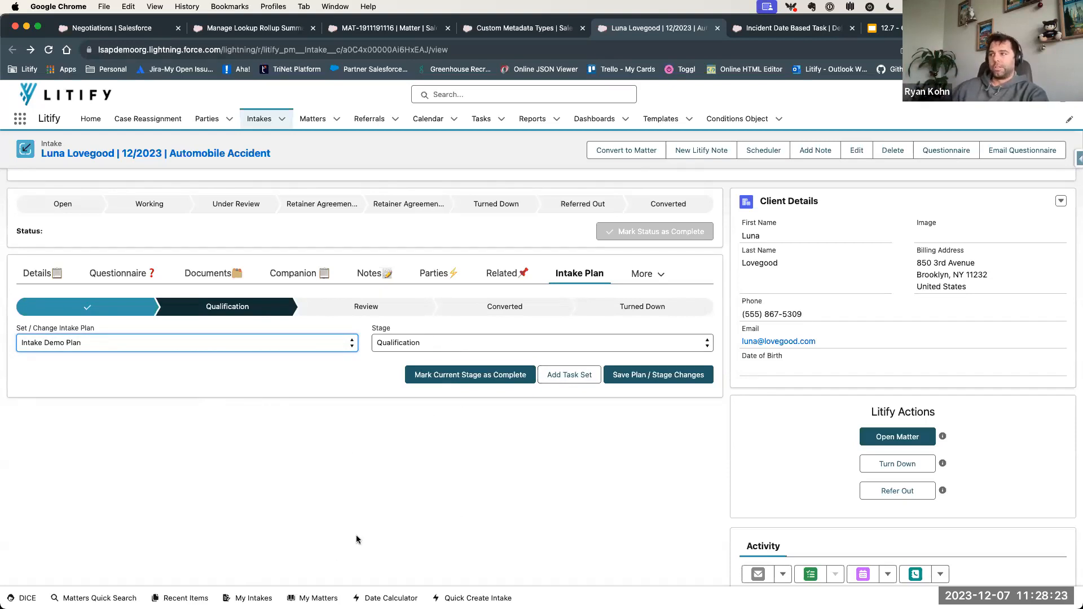
click(375, 520)
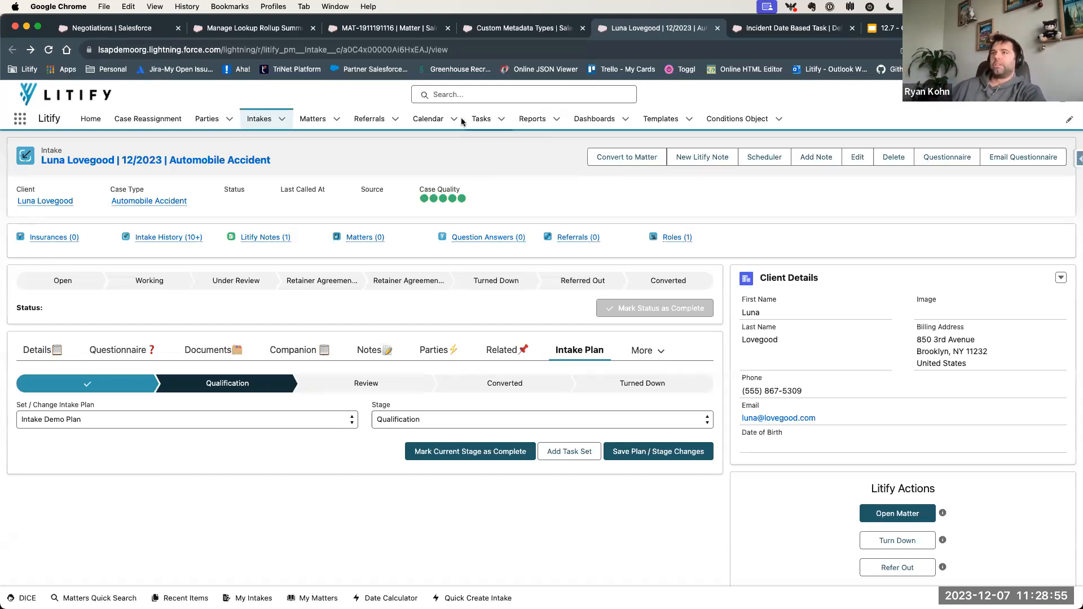
mouse_move(188, 204)
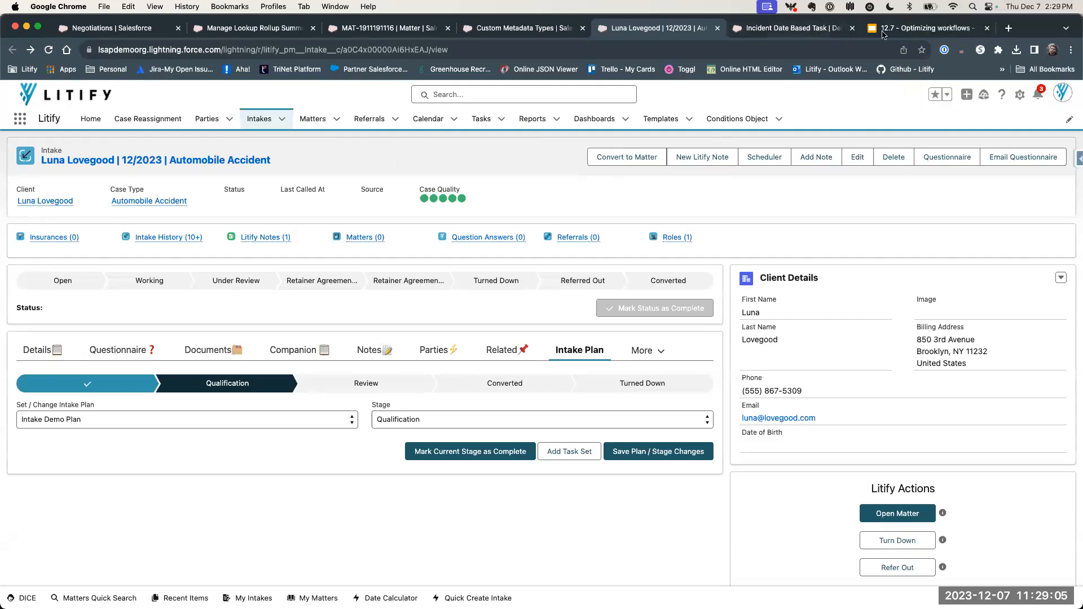
- Close the Optimizing workflows presentation and open the list of all flows in Salesforce Setup
click(986, 28)
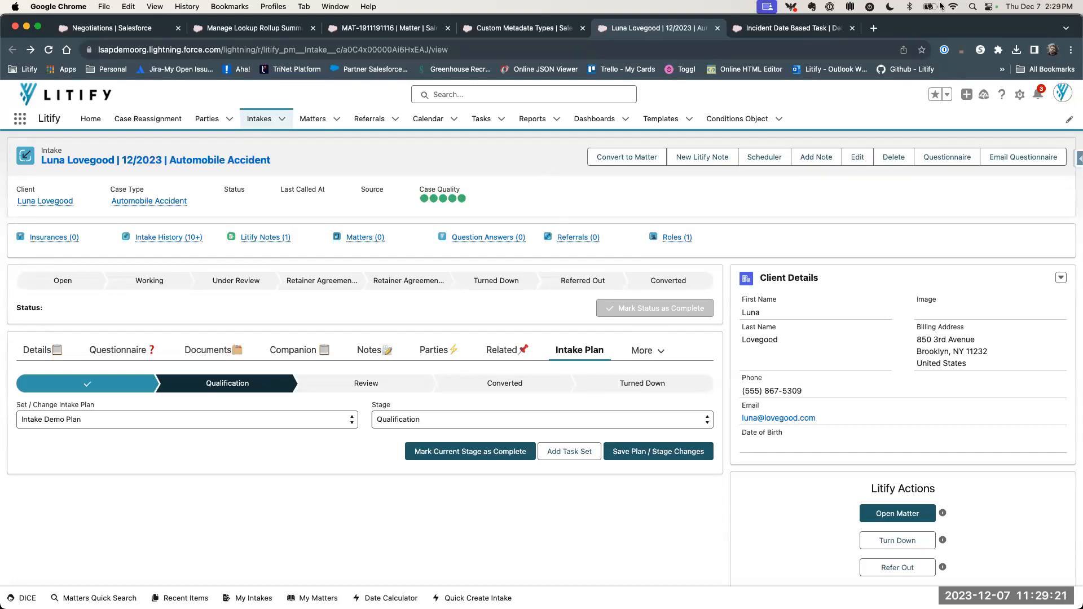
click(778, 28)
click(1019, 94)
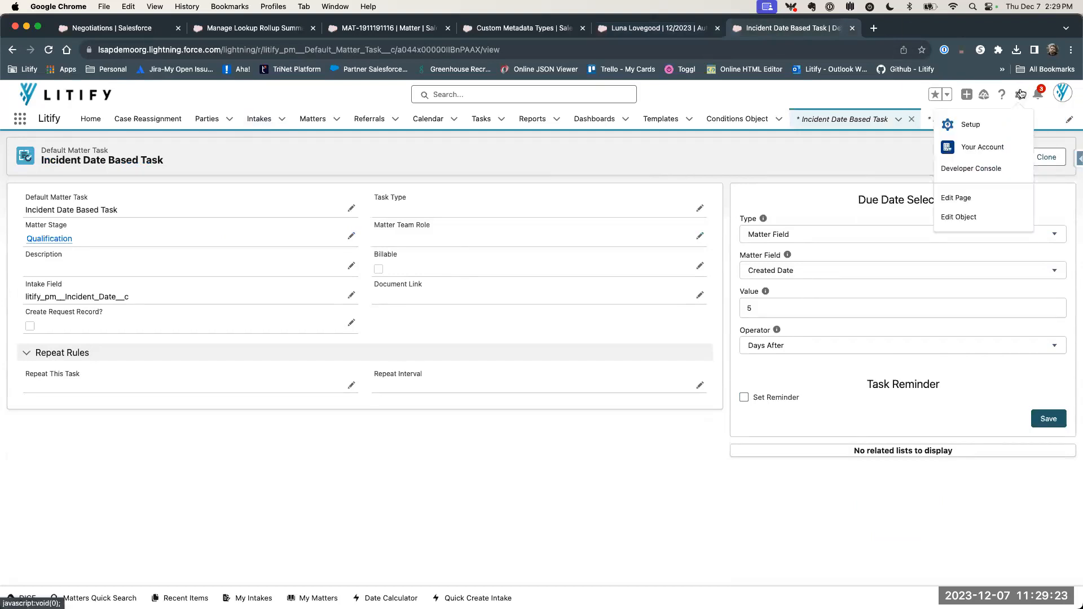
click(975, 123)
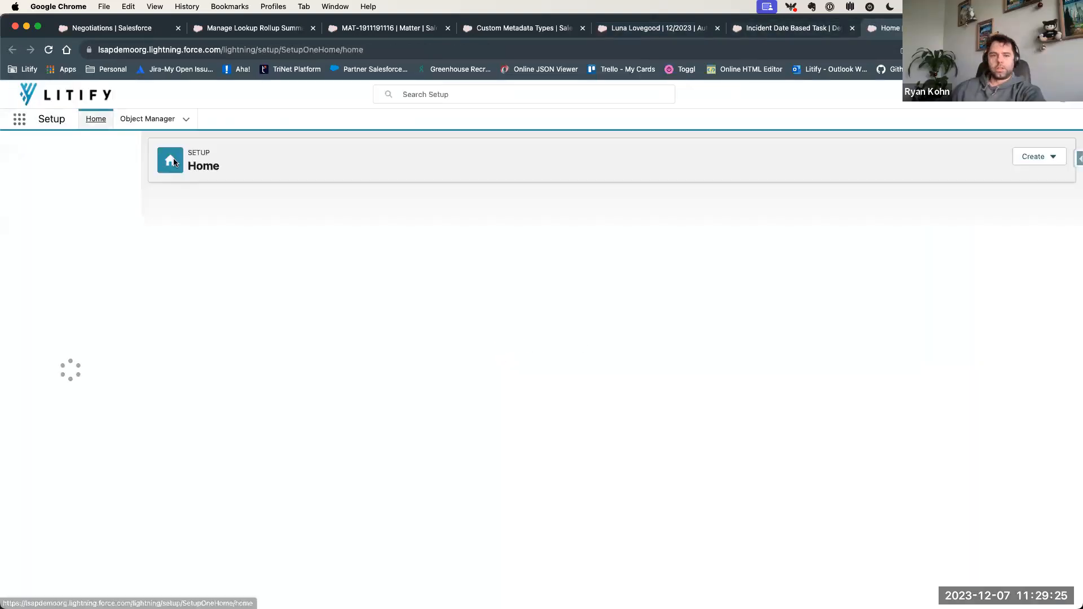
scroll(45, 474, down, 3)
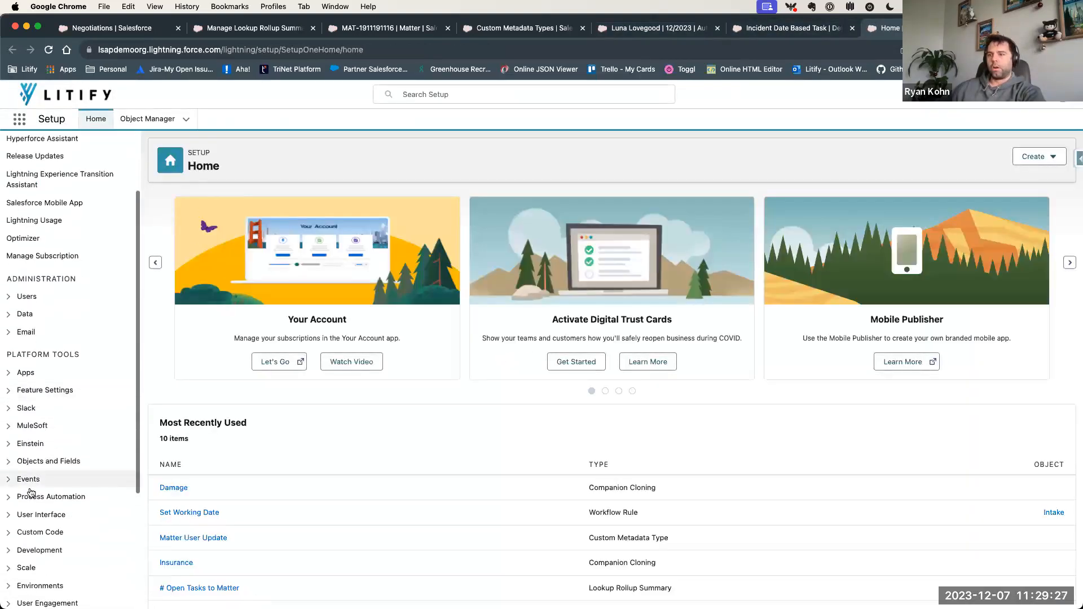
click(9, 497)
scroll(9, 502, down, 2)
click(40, 426)
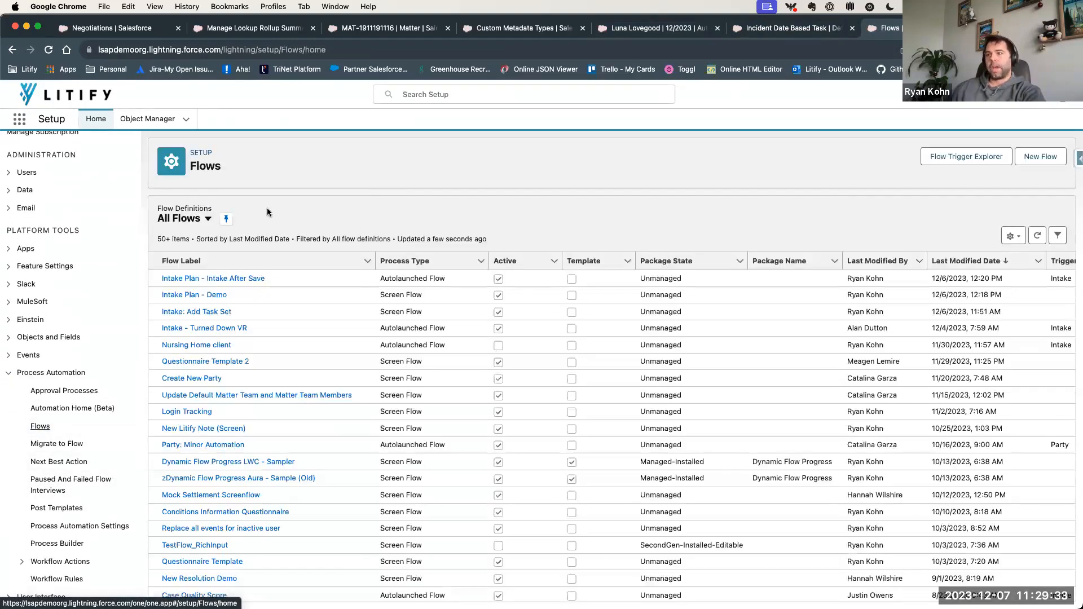
- Open the Intake Plan - Demo, Intake: Add Task Set and Intake Plan - Intake After Save flows separately, then display Intake Plan - Demo
click(214, 294)
click(855, 28)
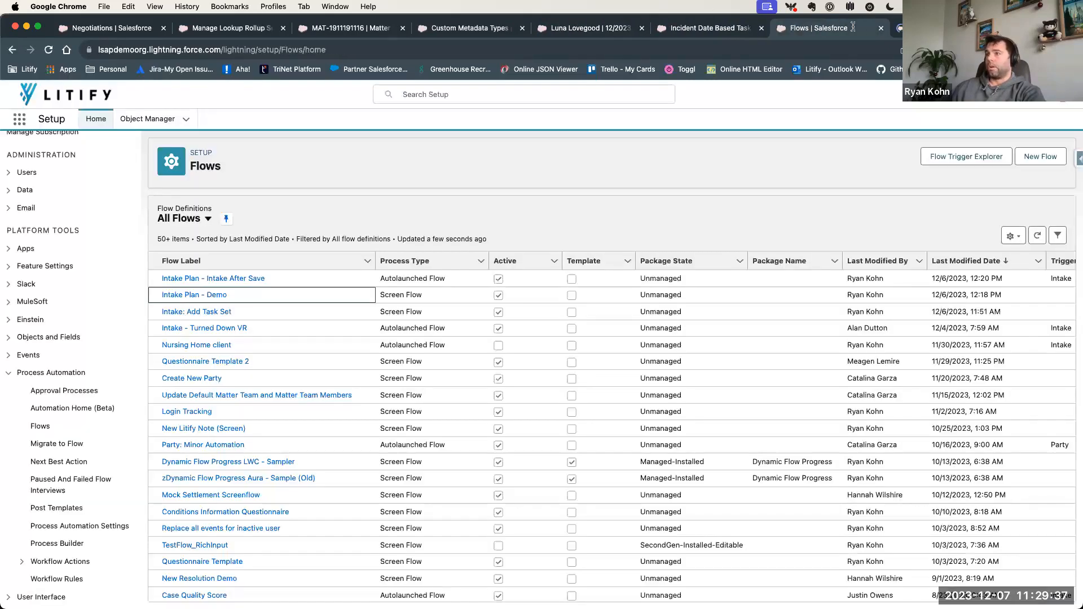
click(162, 323)
click(768, 26)
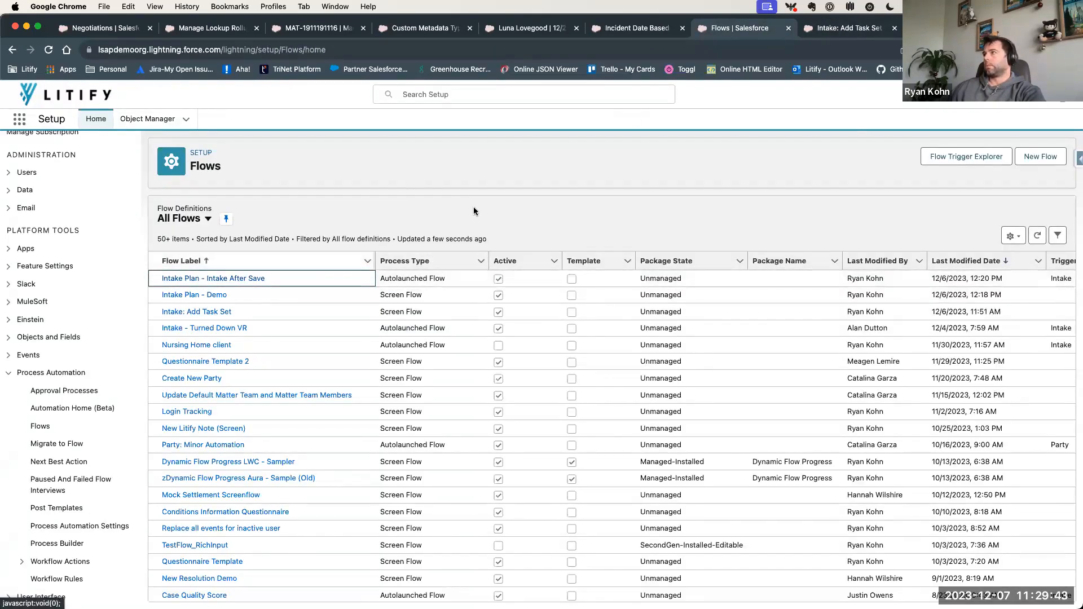
click(959, 28)
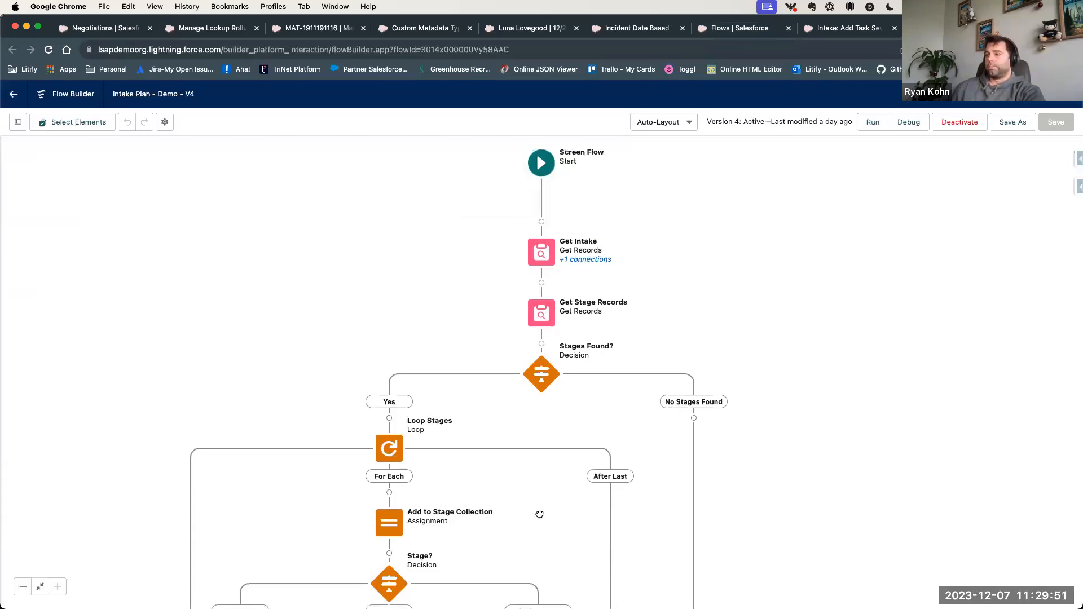
- Look over the stage loop of the Intake Plan - Demo flow and open its MainScreen element
drag(540, 514, 550, 411)
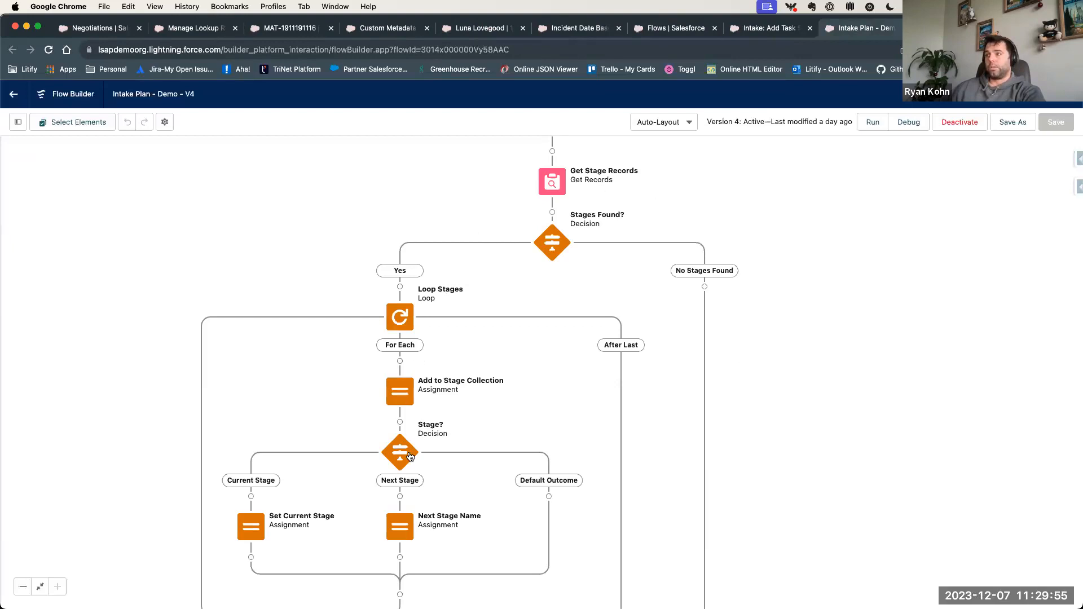
scroll(473, 380, down, 5)
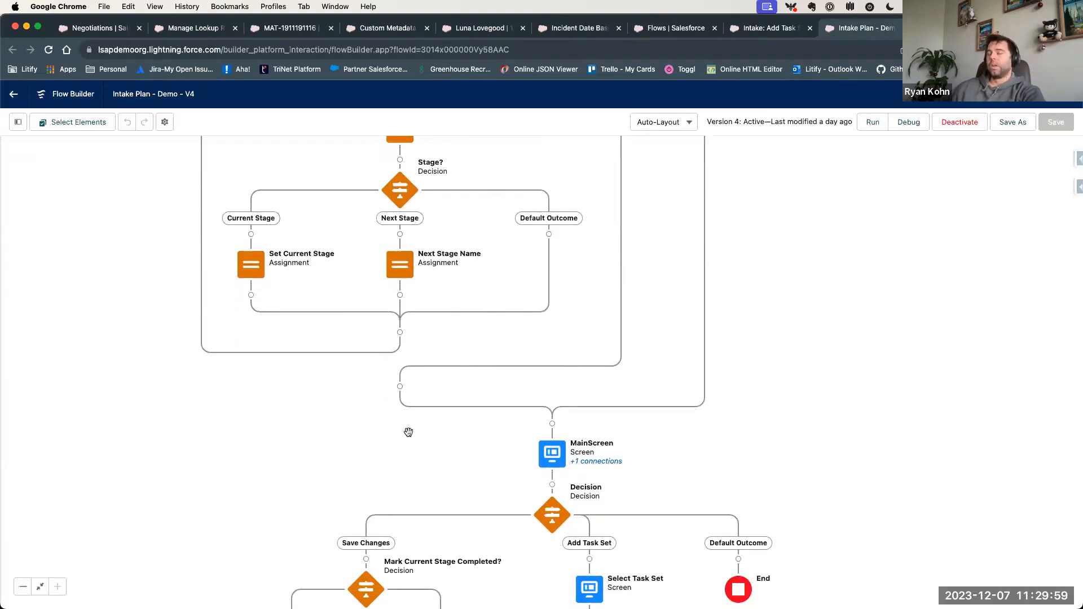
click(550, 462)
click(551, 563)
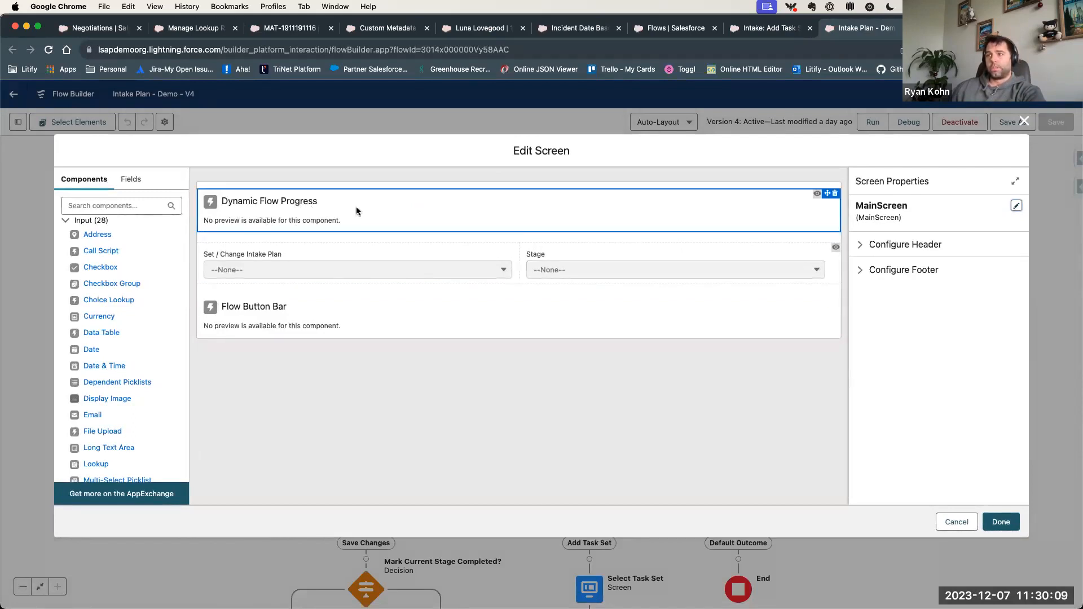
- Examine the Dynamic Flow Progress and Flow Button Bar components, leave MainScreen without changes and review the decision branches that follow it
click(473, 204)
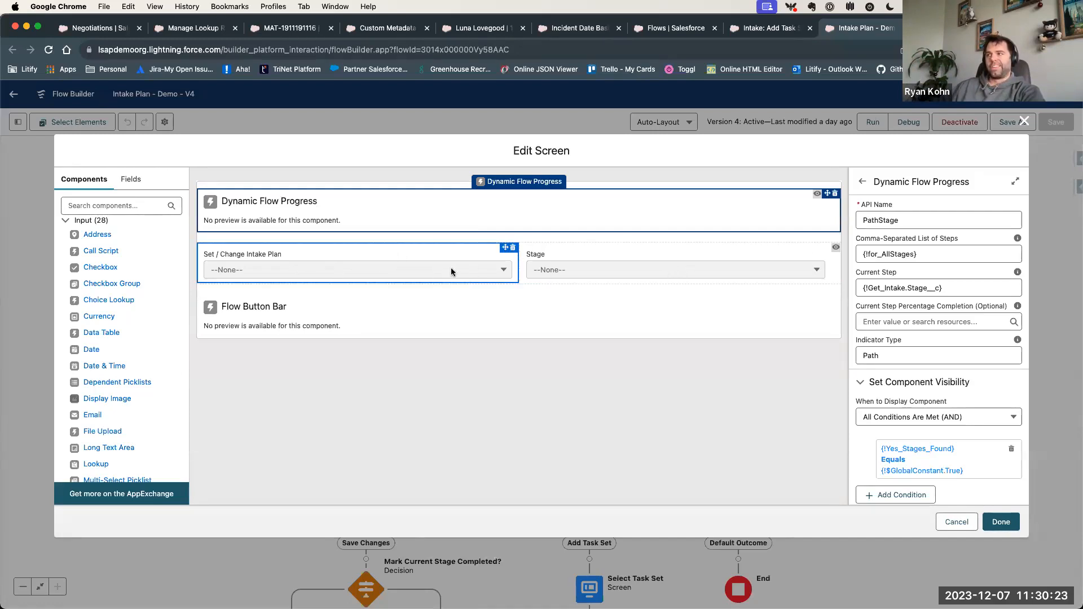
click(330, 314)
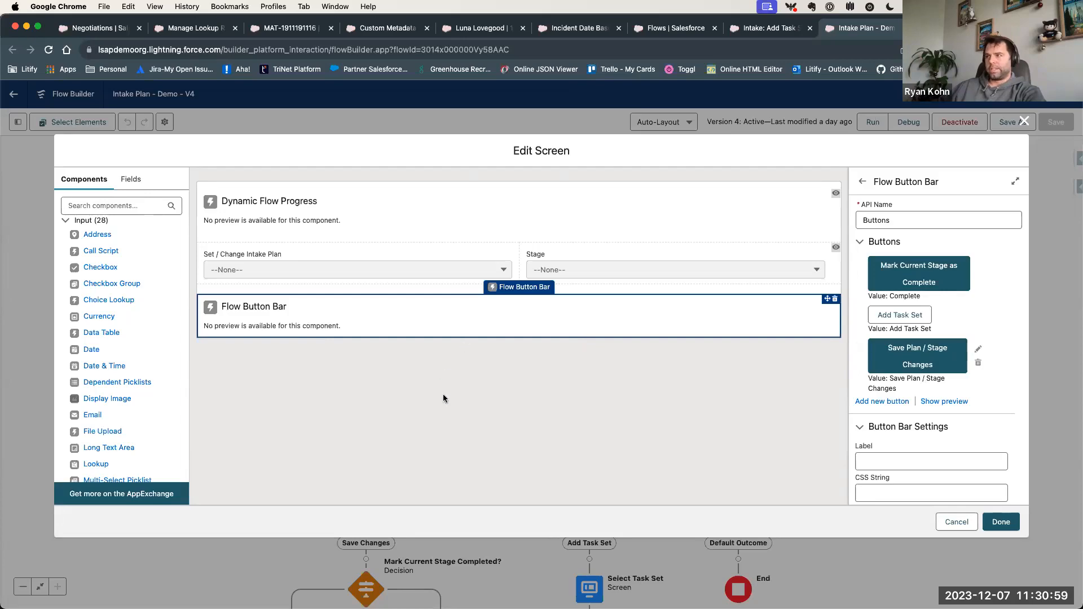
click(955, 524)
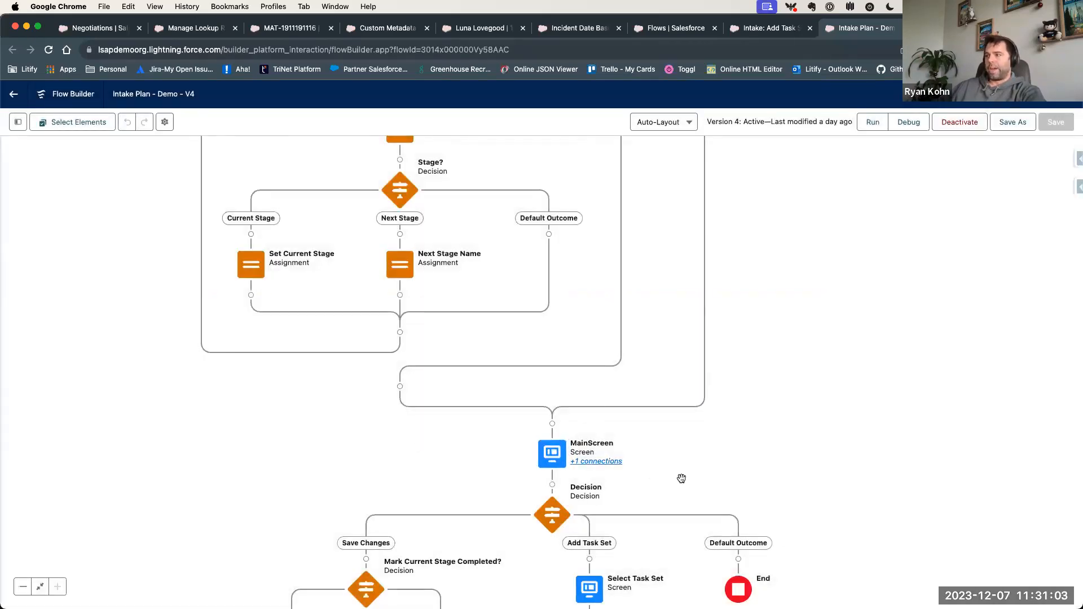
scroll(684, 477, down, 5)
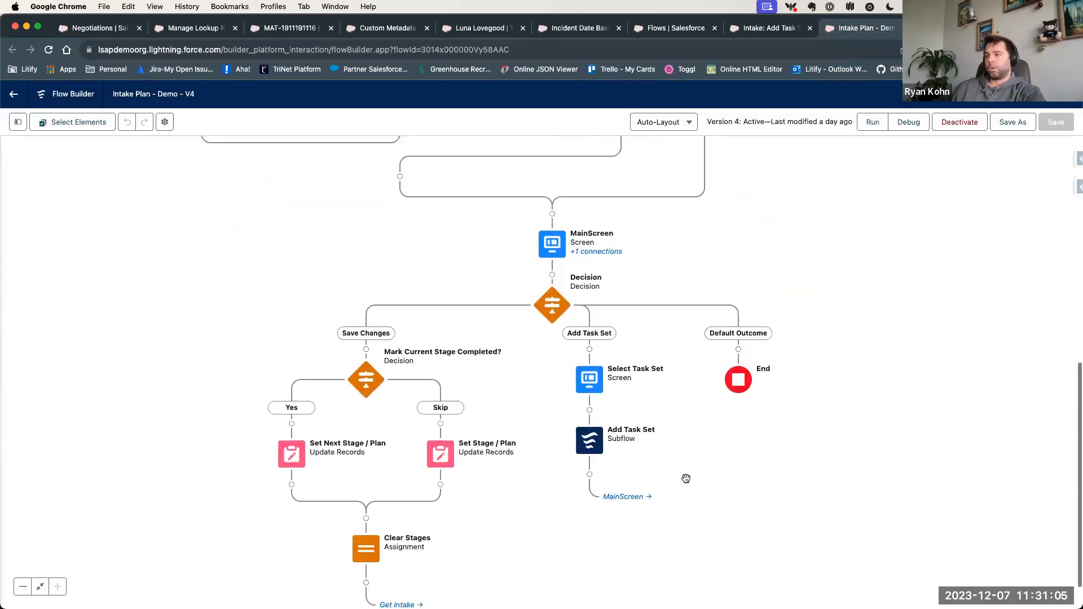
scroll(686, 478, down, 1)
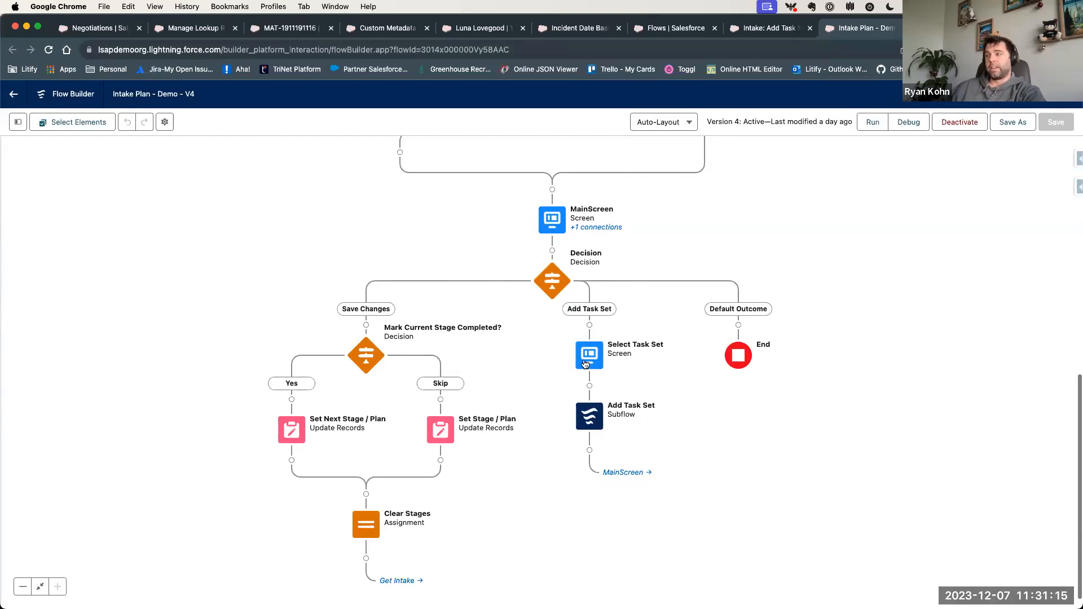
- Return to the Automobile Accident intake, try to add the Request Task Set through its intake plan, and reload the page
click(576, 28)
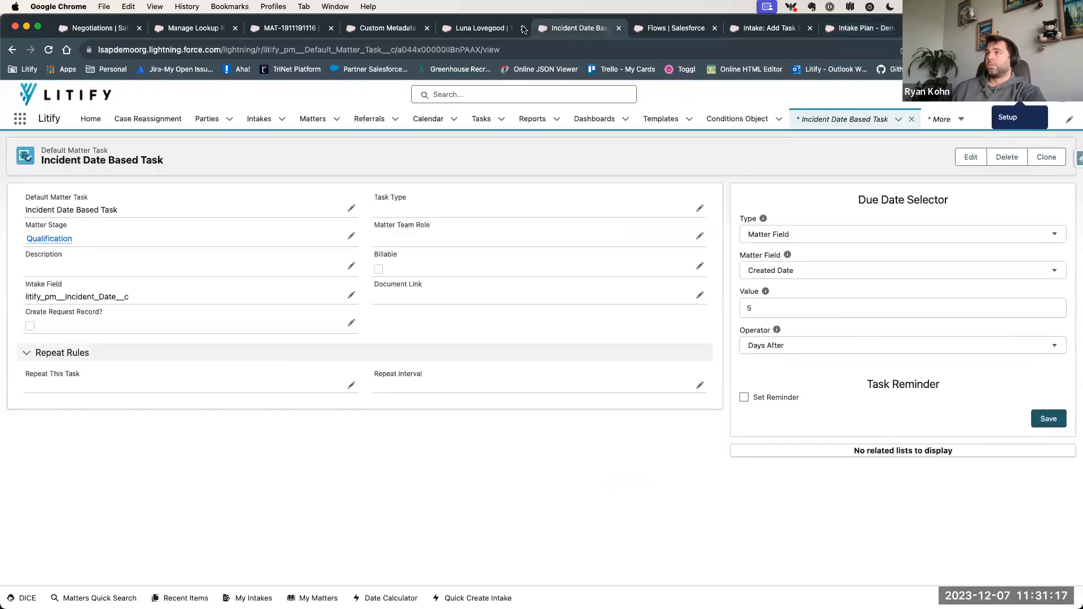
click(488, 31)
click(571, 452)
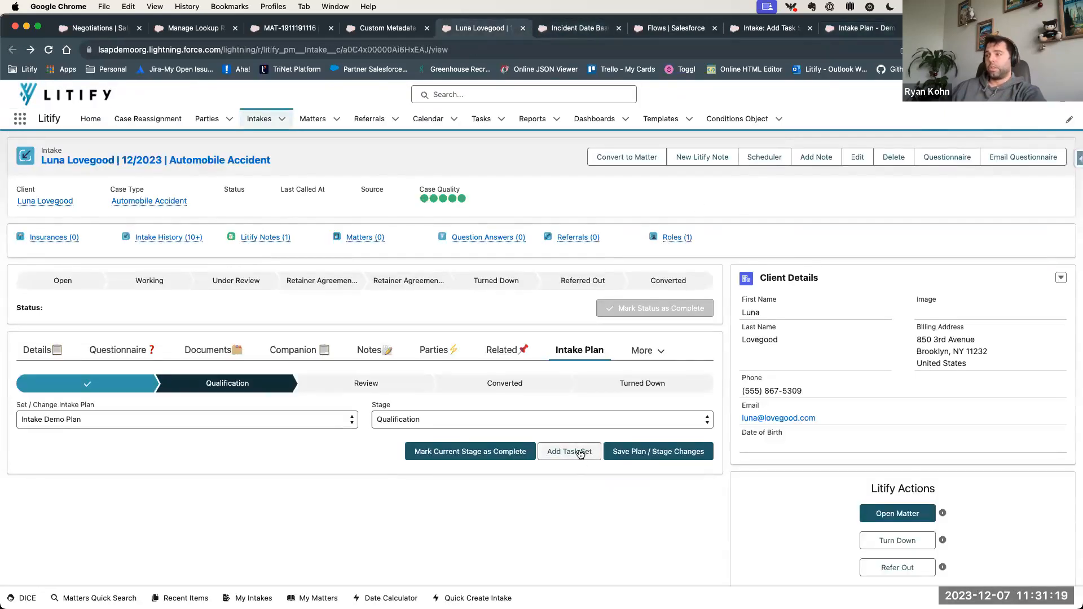
click(276, 260)
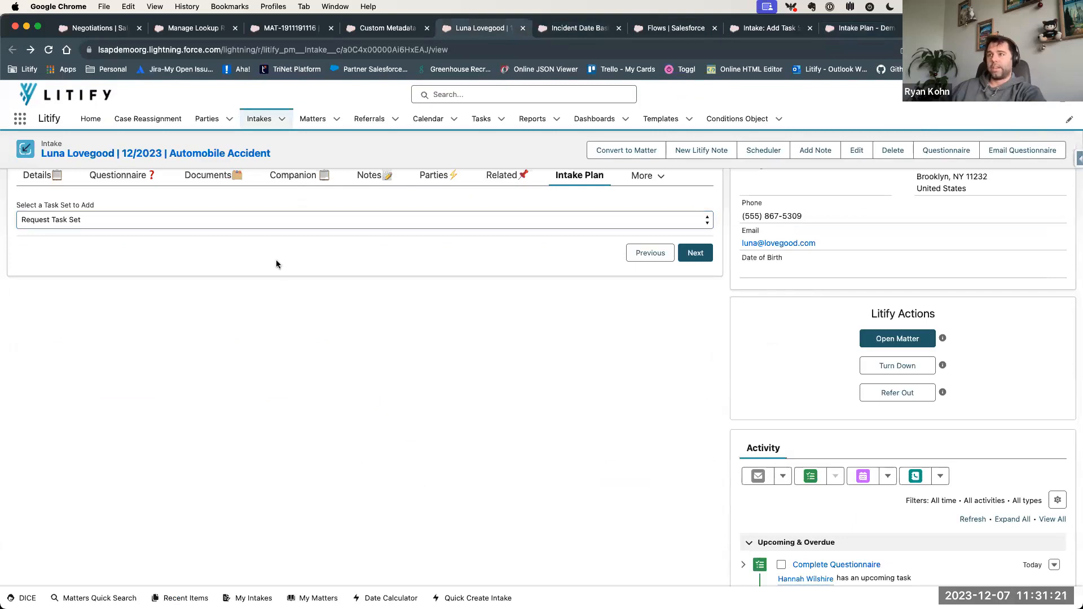
scroll(305, 345, up, 1)
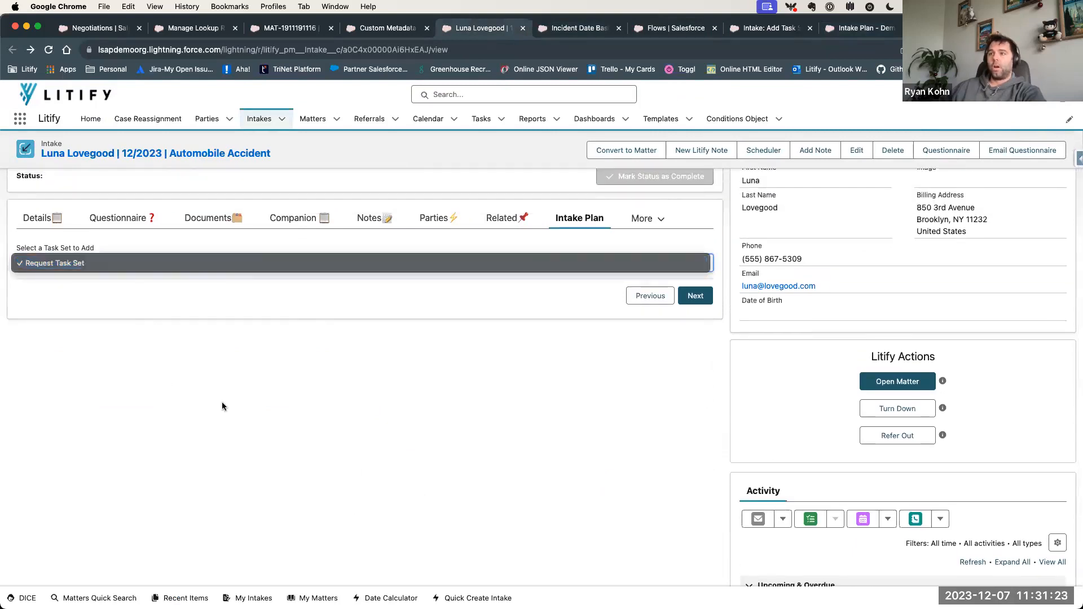
click(300, 311)
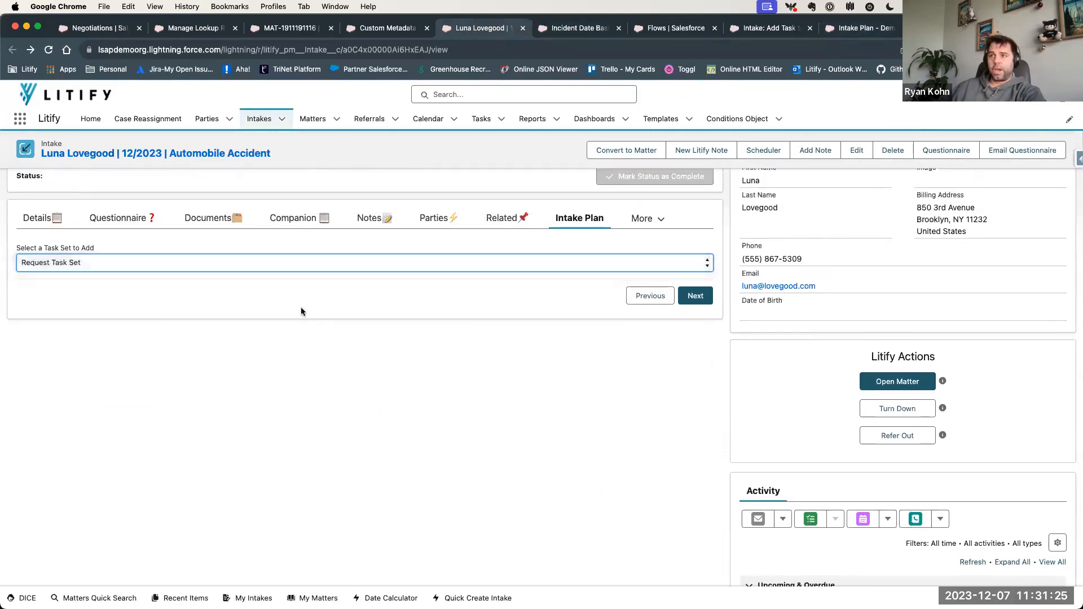
click(111, 263)
click(131, 311)
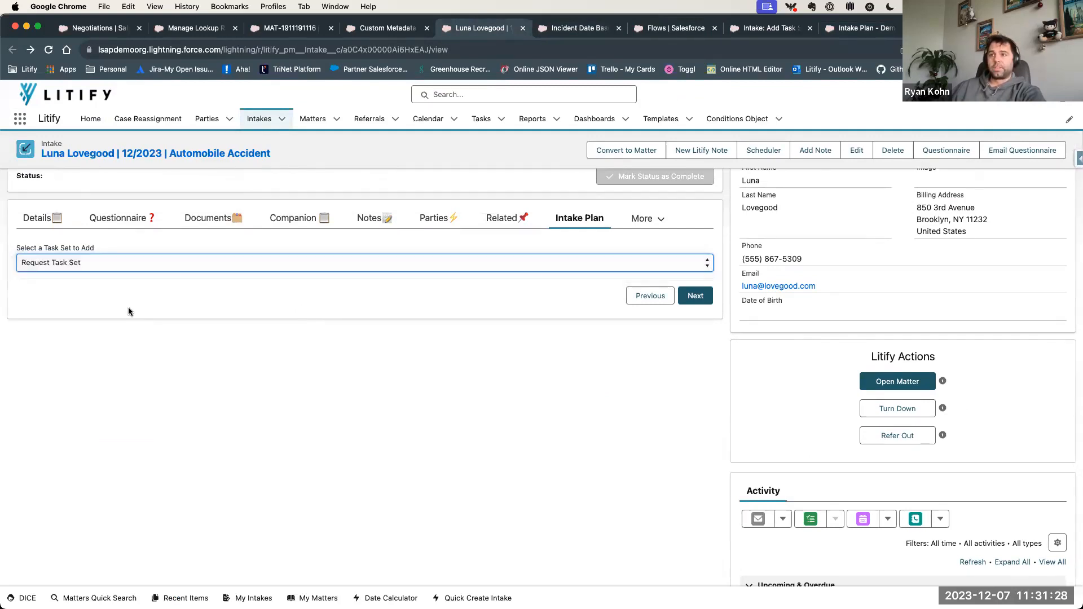
click(695, 294)
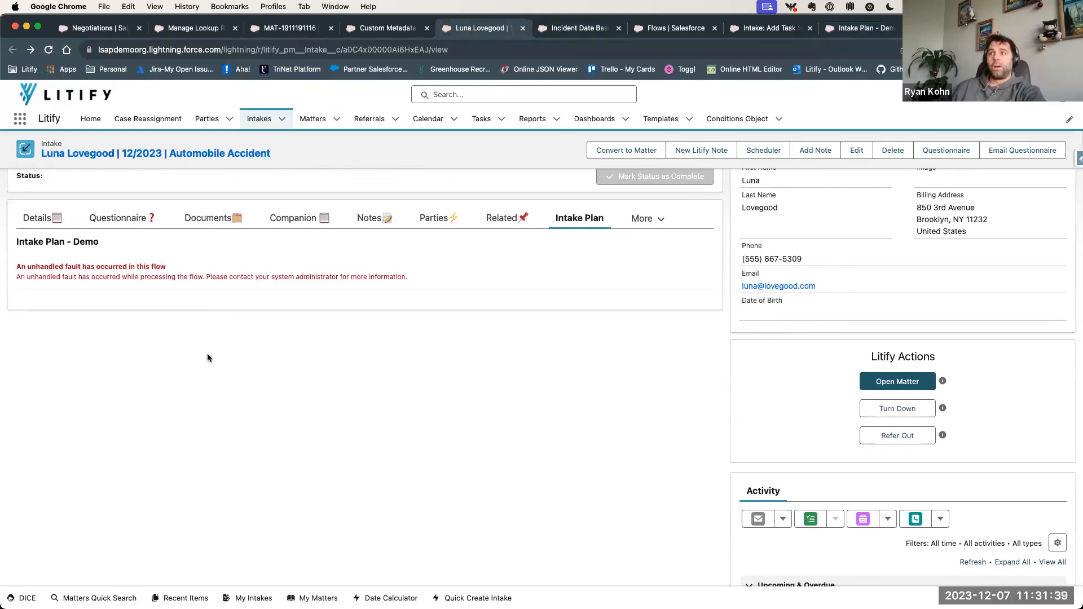
click(49, 50)
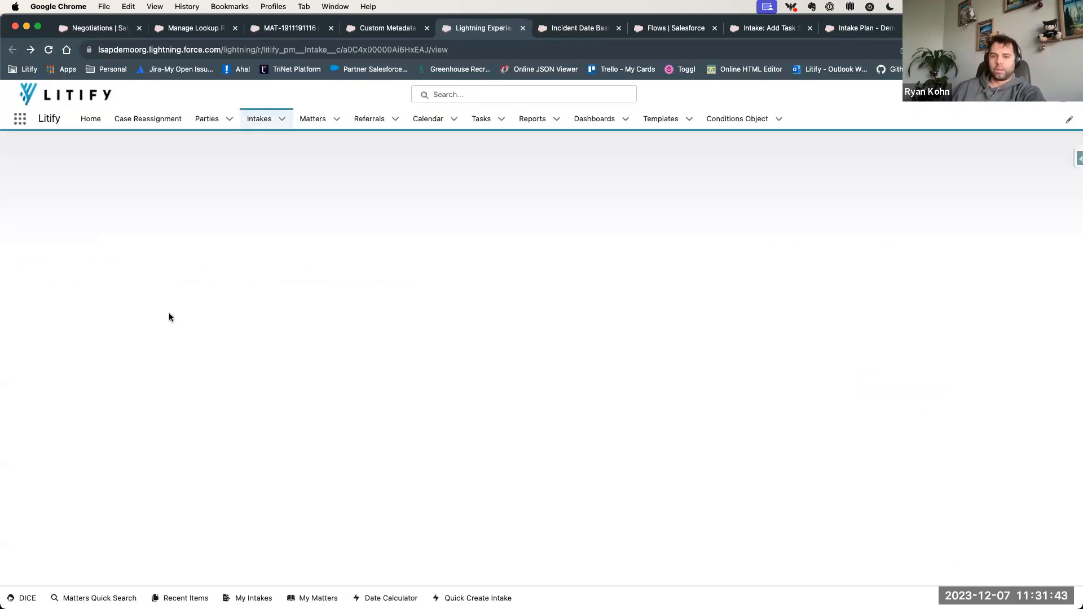
- Switch to the Intake Plan - Intake After Save flow and review its Team Set branch through Create Team Members
click(860, 28)
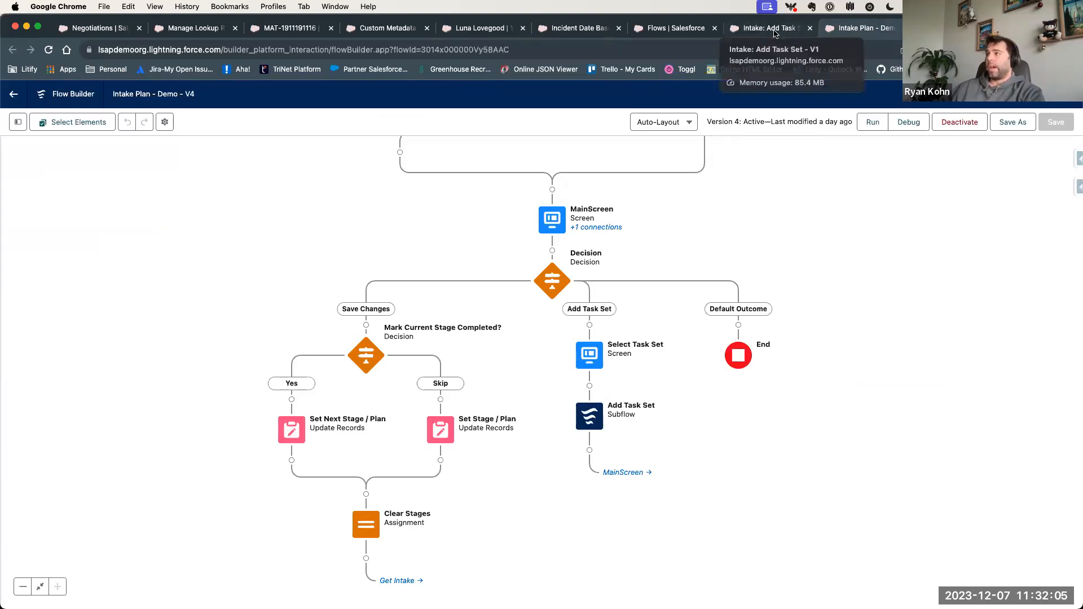
click(953, 29)
click(286, 281)
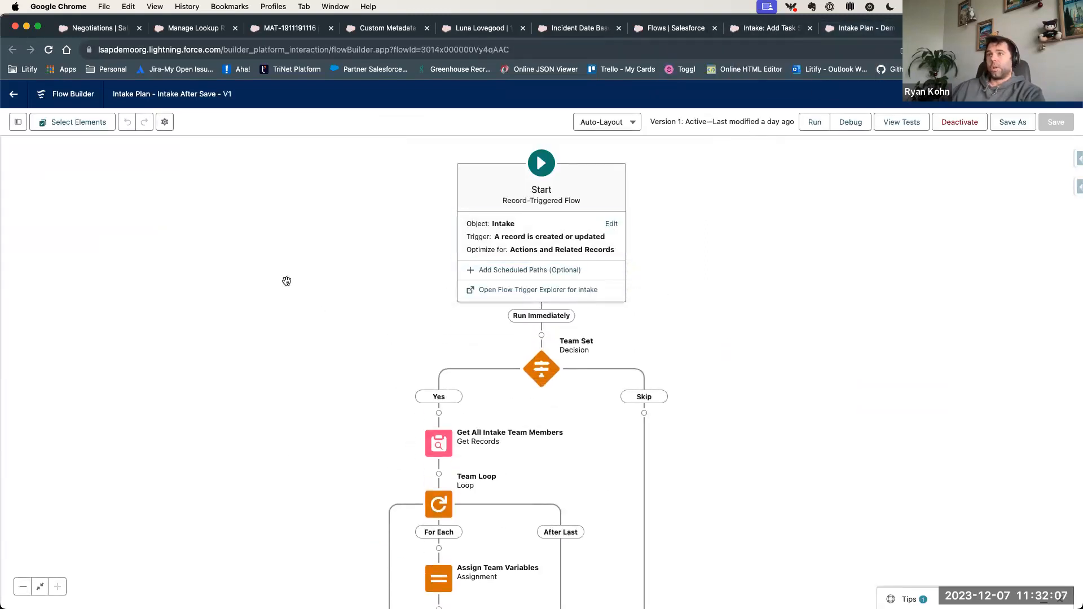
drag(125, 94, 170, 101)
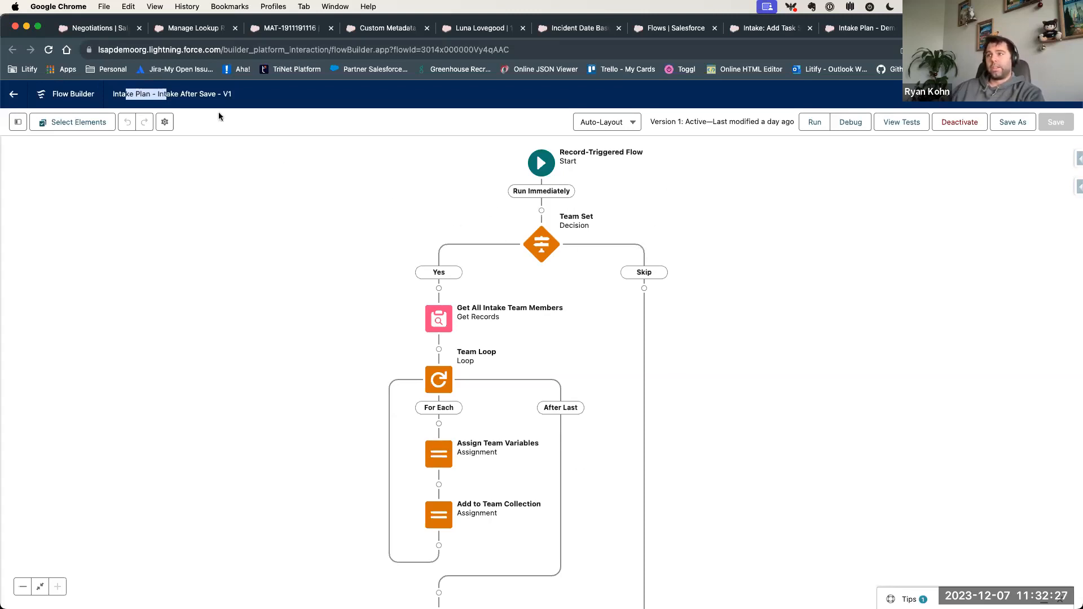
click(184, 99)
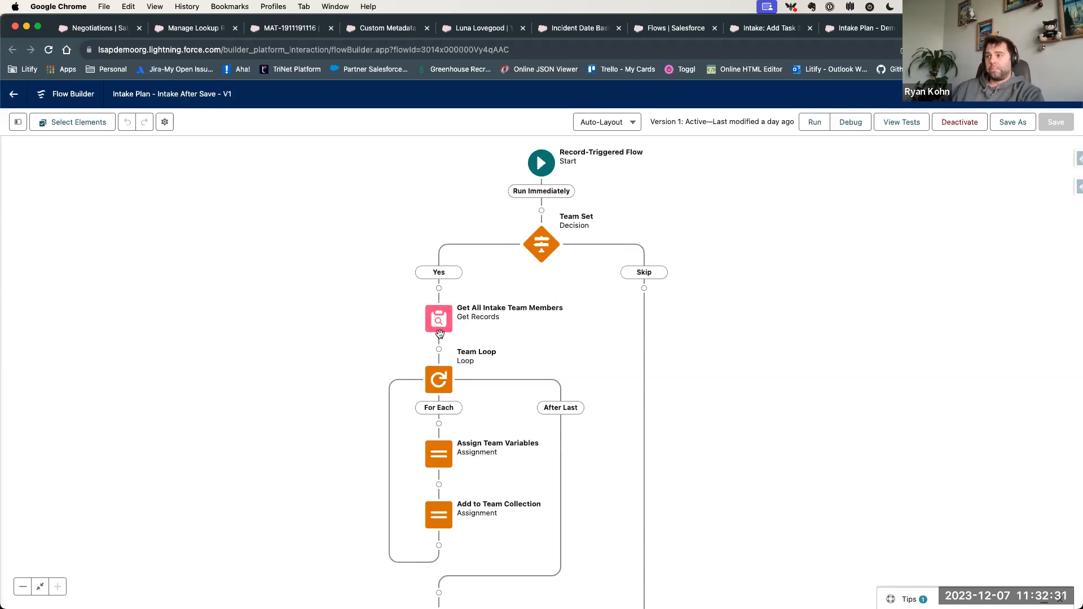
scroll(440, 395, down, 3)
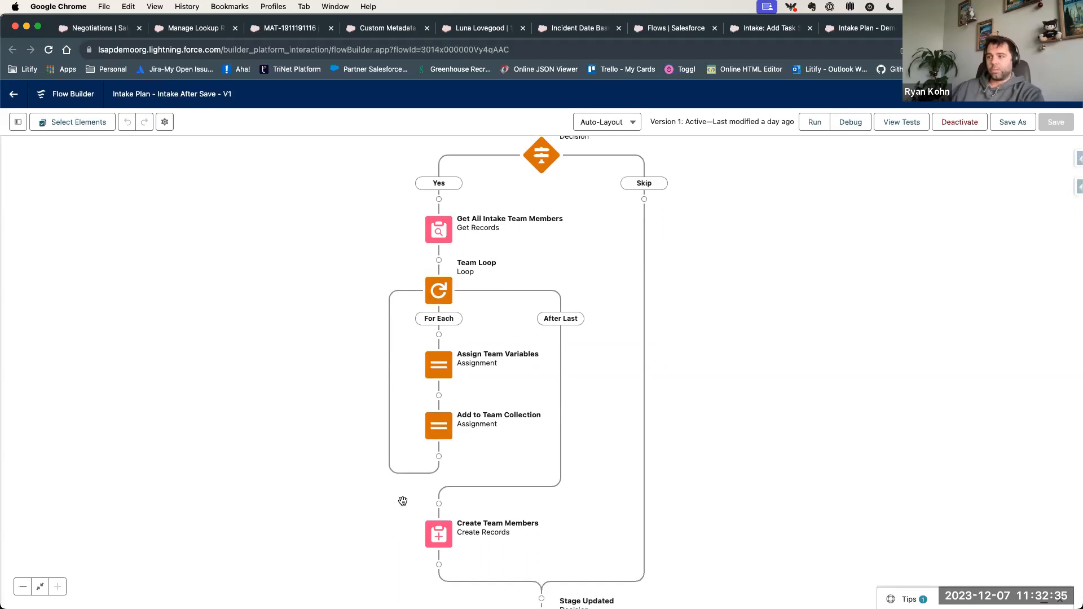
scroll(403, 501, down, 10)
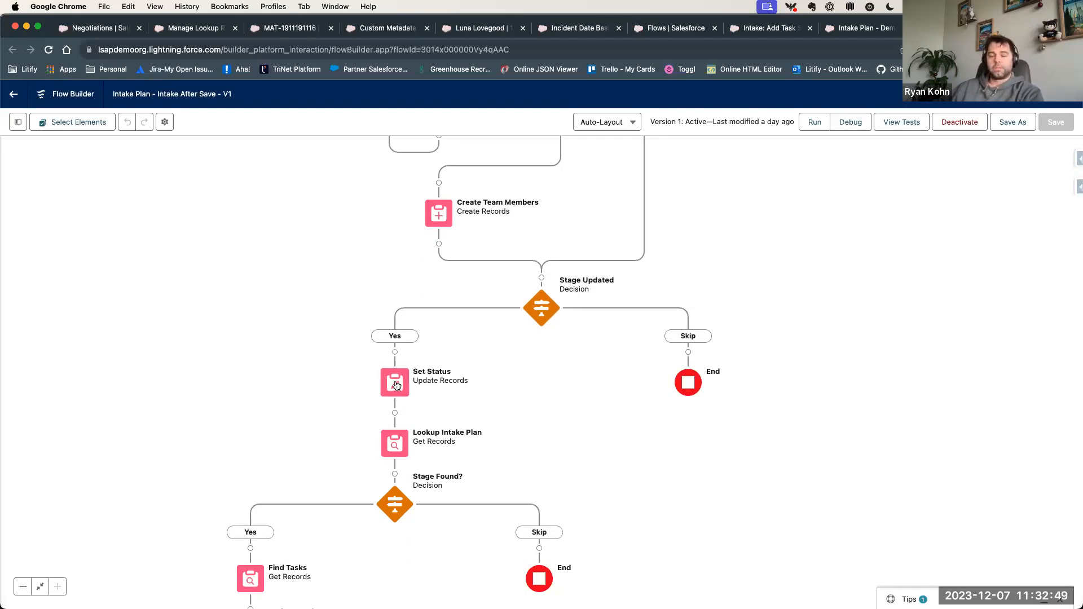
- Examine the Stage Updated, Stage Found? and Tasks Found? decisions and the owner and due date logic inside the Task Loop
scroll(395, 383, down, 3)
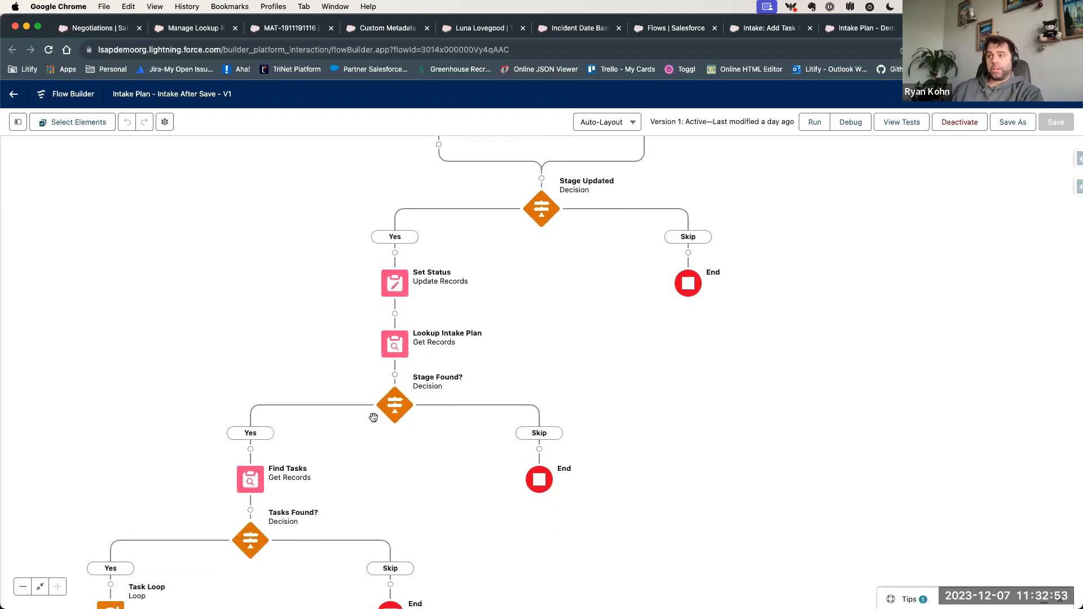
scroll(373, 417, down, 1)
scroll(373, 418, down, 2)
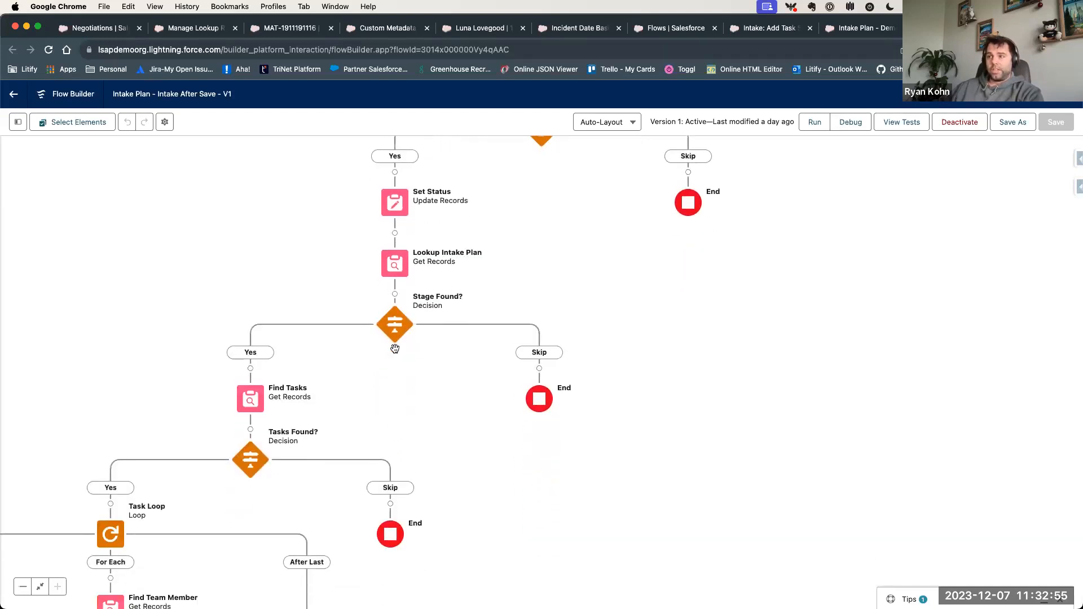
scroll(367, 464, down, 3)
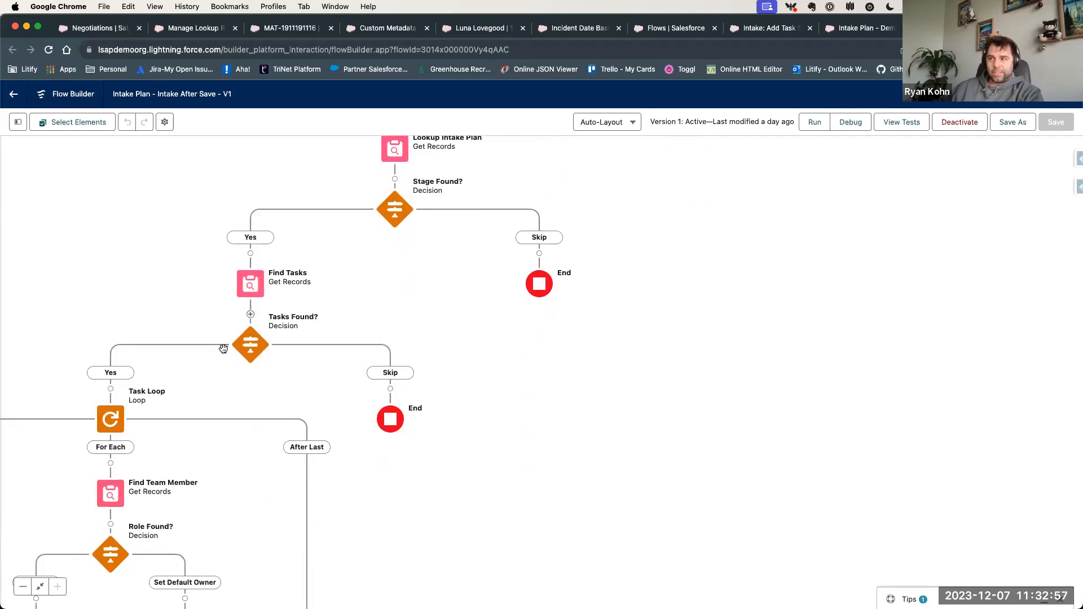
drag(224, 554, 373, 233)
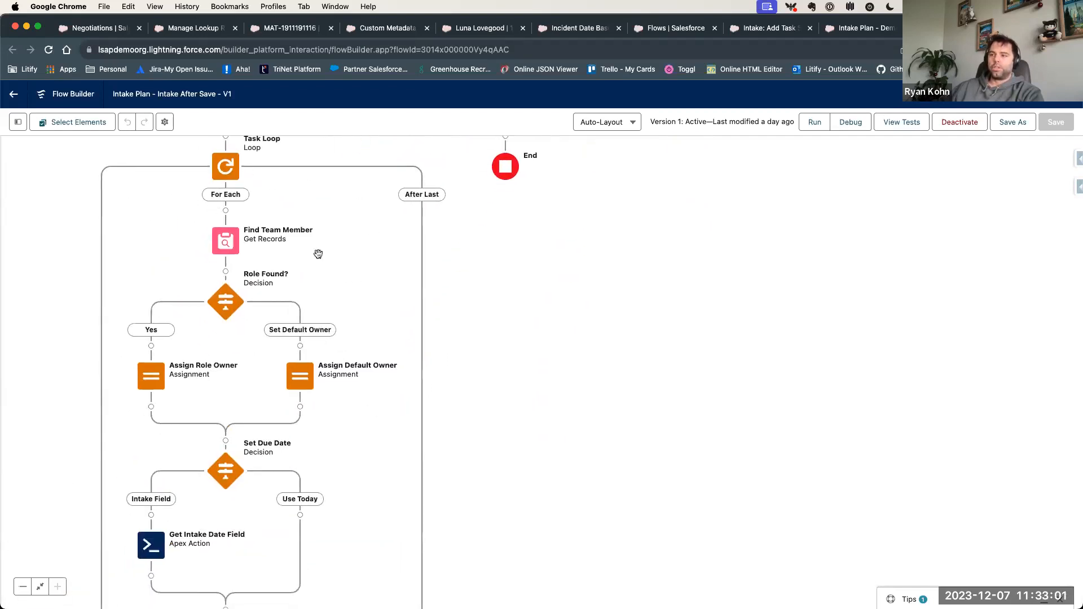
drag(256, 413, 274, 383)
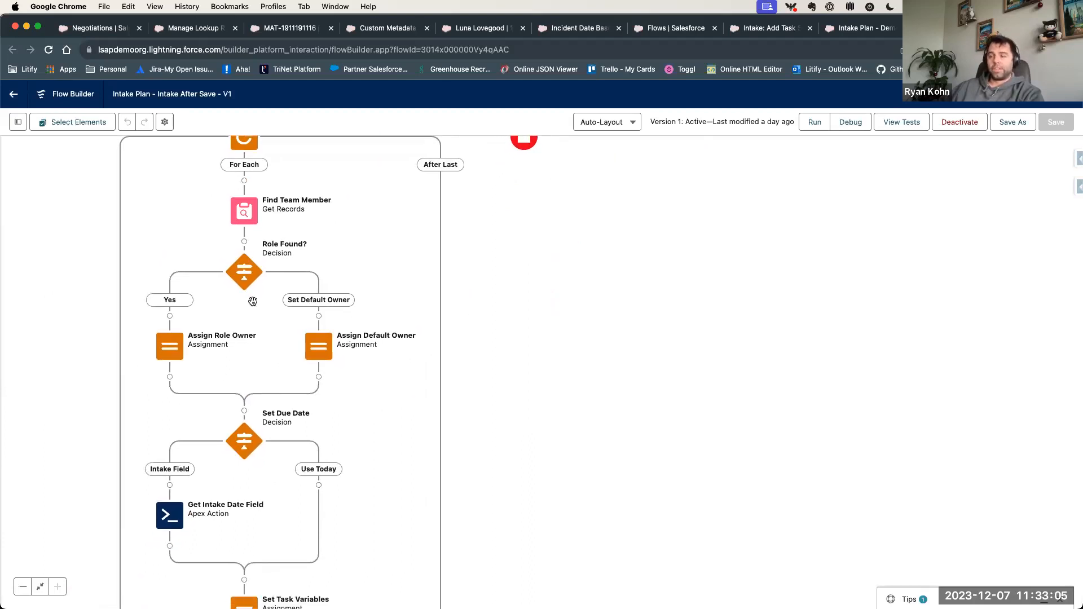
scroll(229, 412, down, 3)
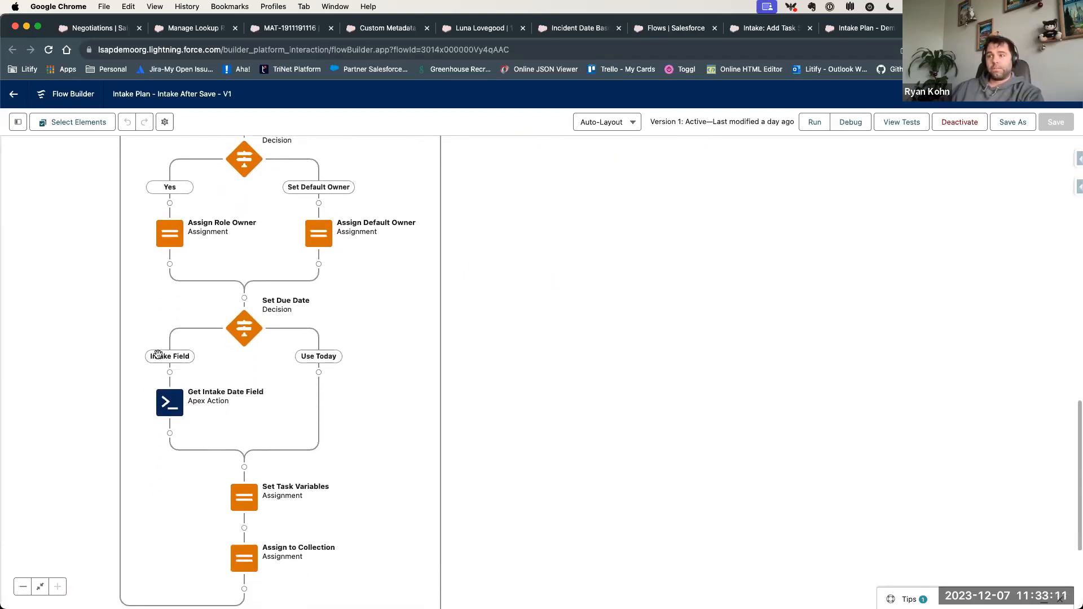
- Open the Get Intake Date Field Apex action, inspect its Field API Name input and leave it without changes
click(167, 402)
click(164, 530)
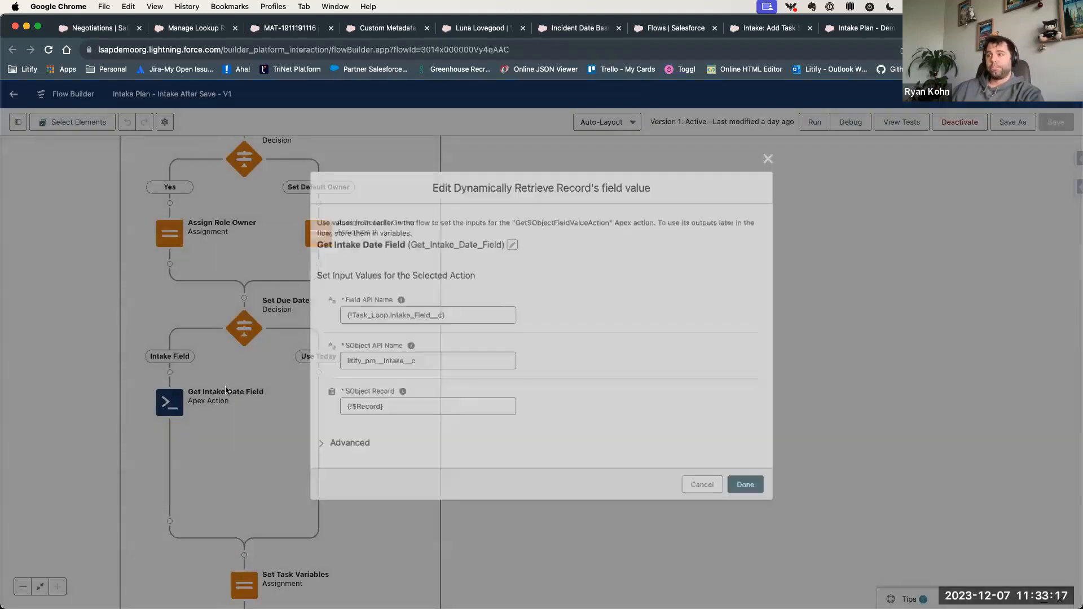
drag(380, 345, 388, 345)
click(597, 348)
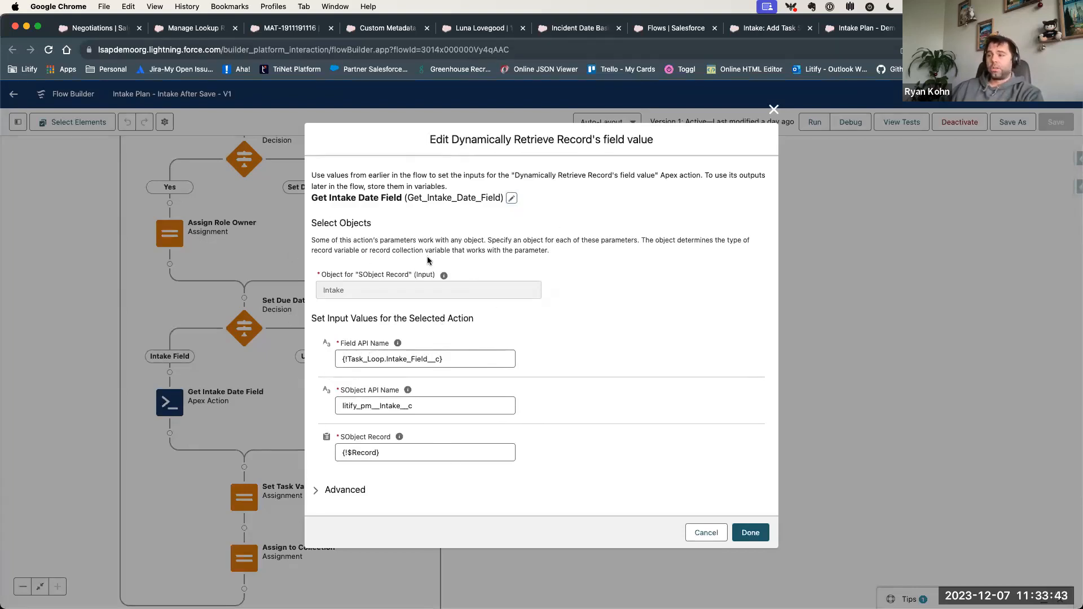
drag(337, 360, 474, 364)
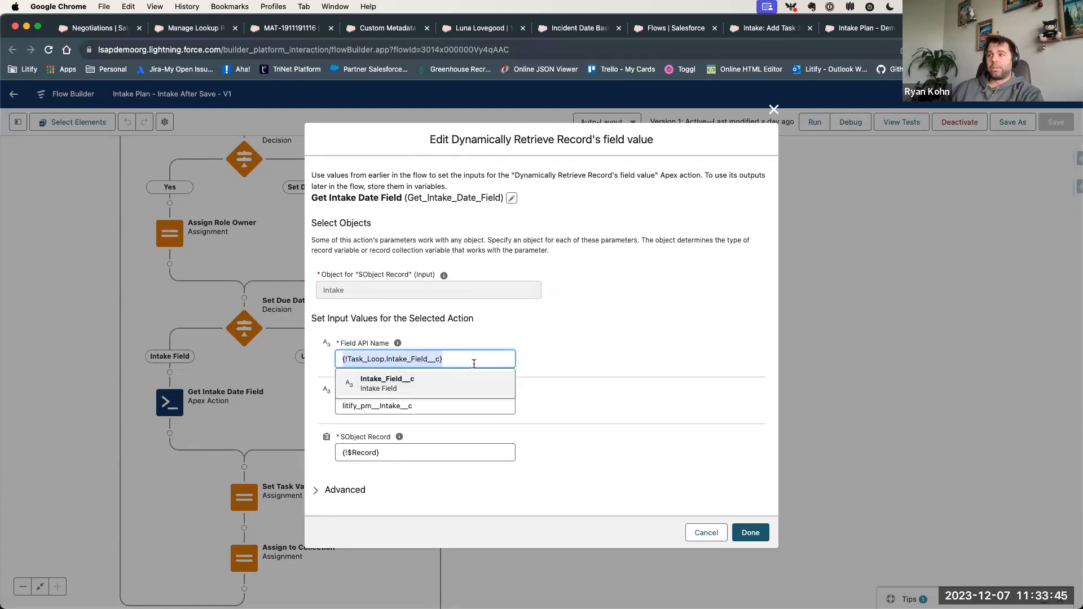
click(587, 368)
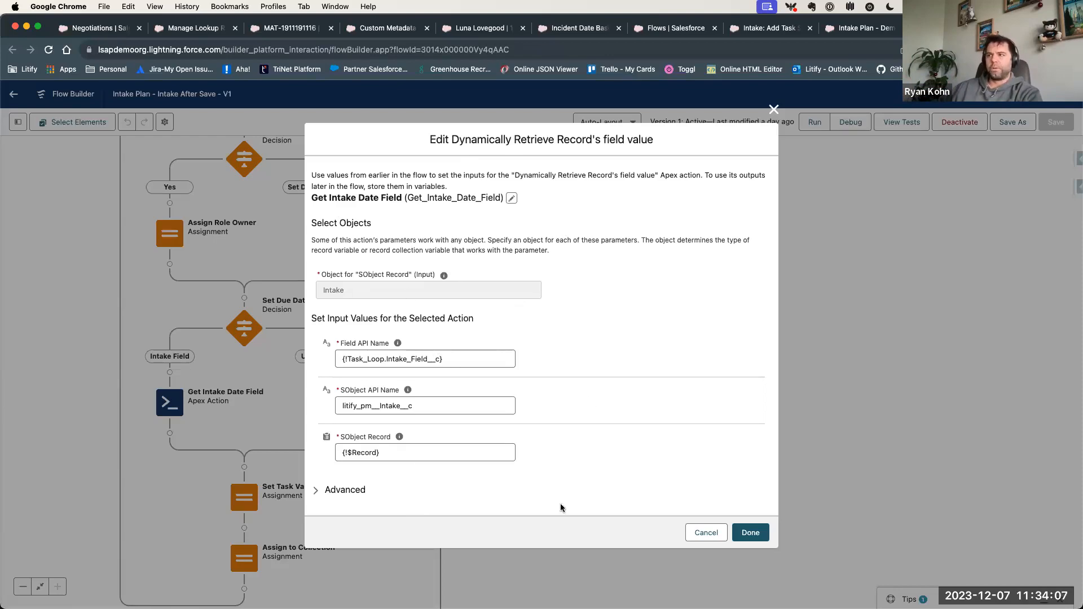
click(706, 532)
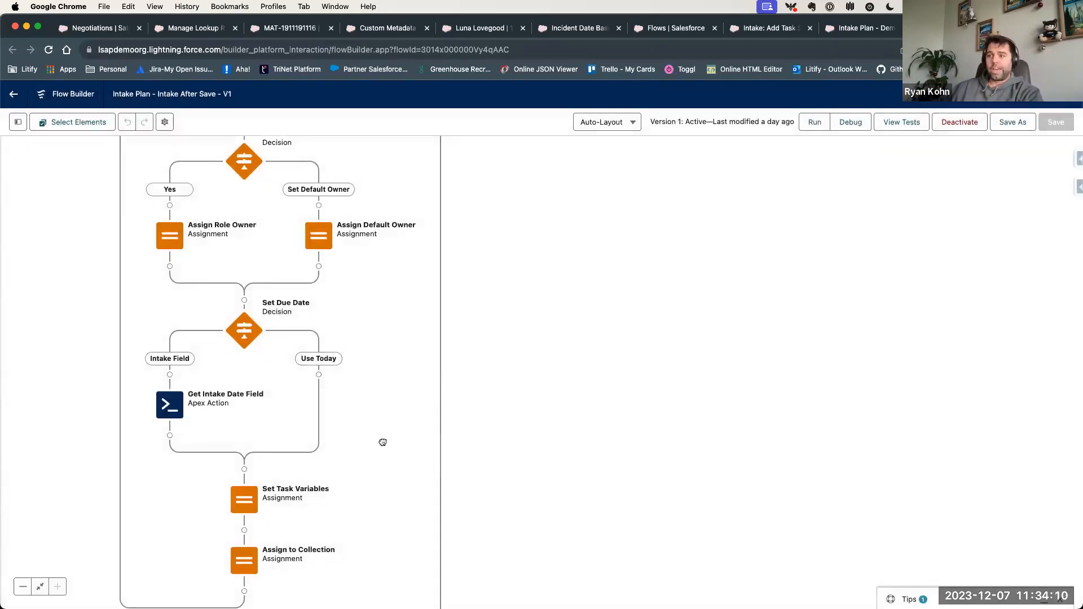
- Follow the flow down to Create Tasks and trace it back up to the Lookup Intake Plan element
drag(369, 438, 367, 362)
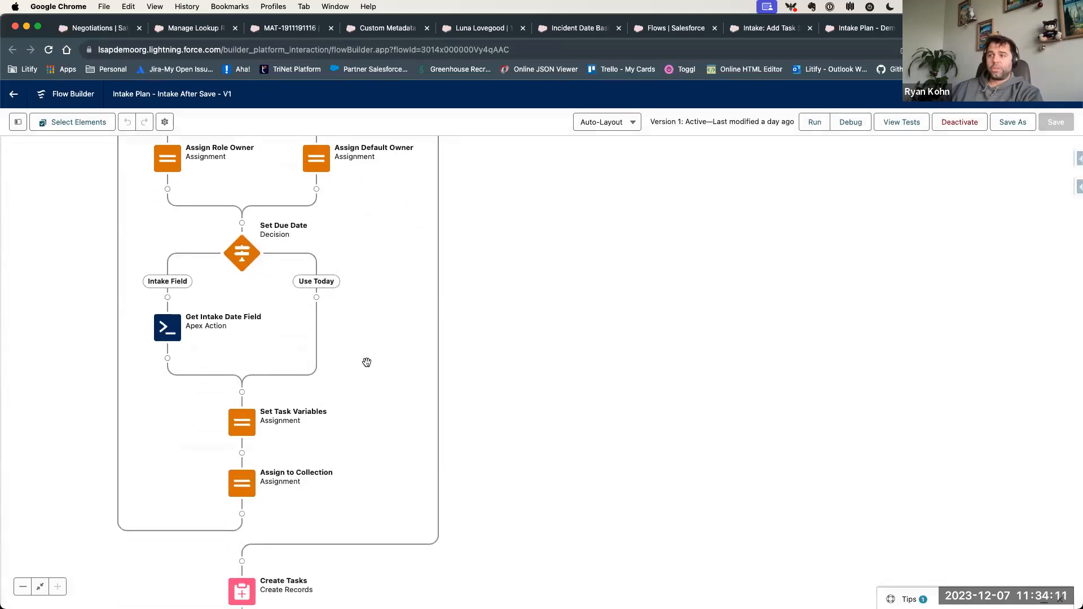
drag(359, 417, 359, 342)
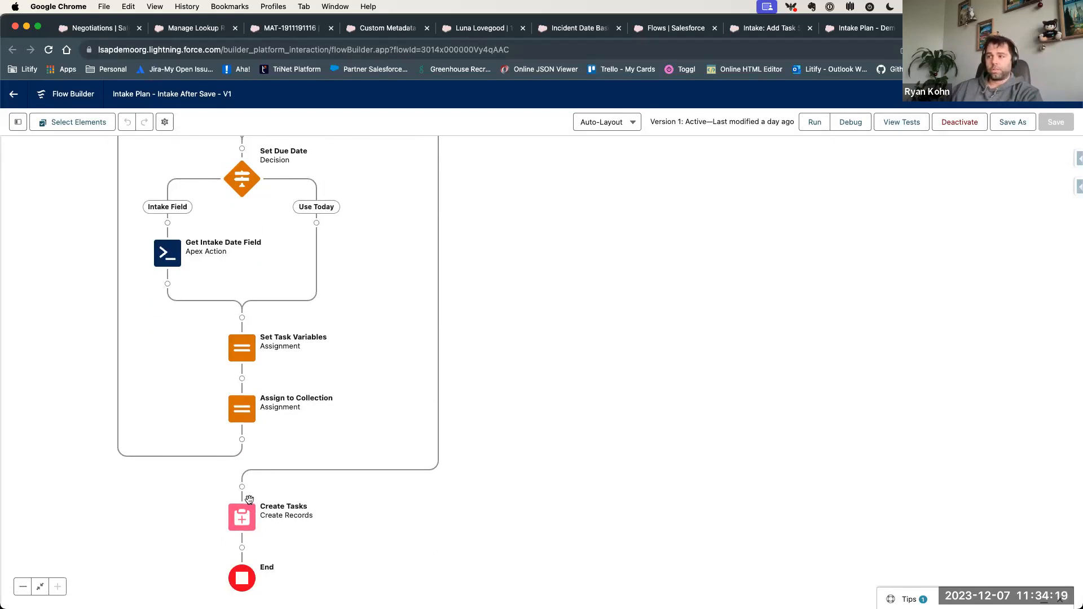
drag(506, 227, 507, 332)
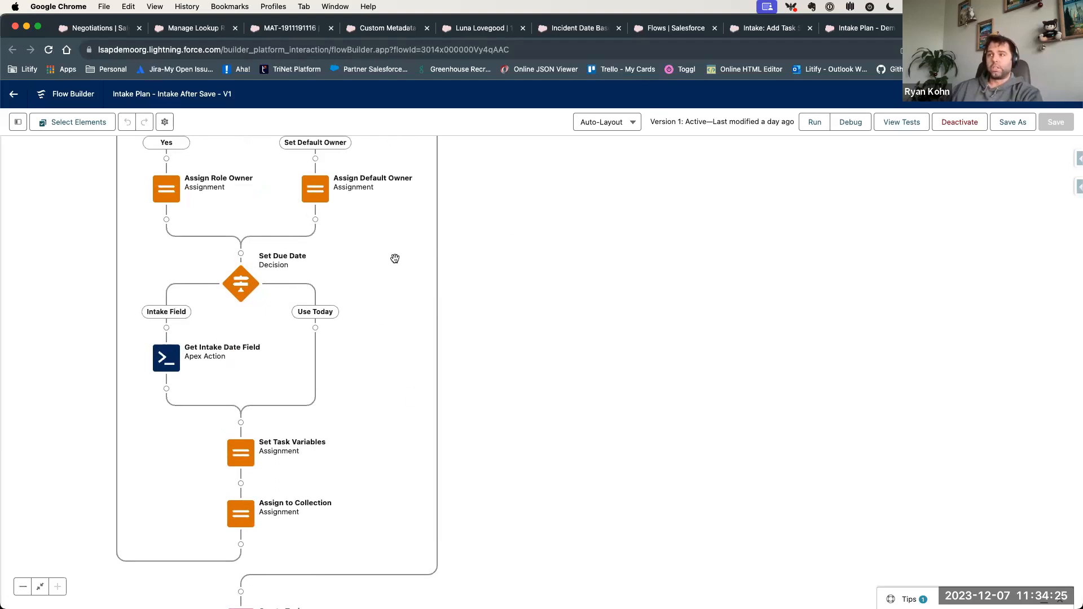
drag(402, 260, 382, 404)
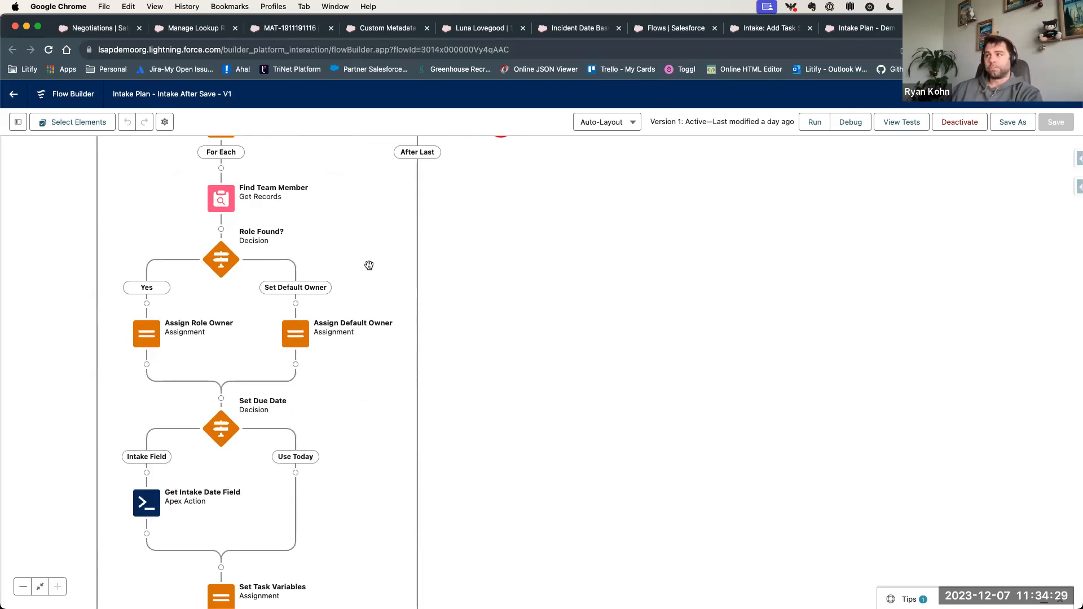
drag(357, 246, 332, 398)
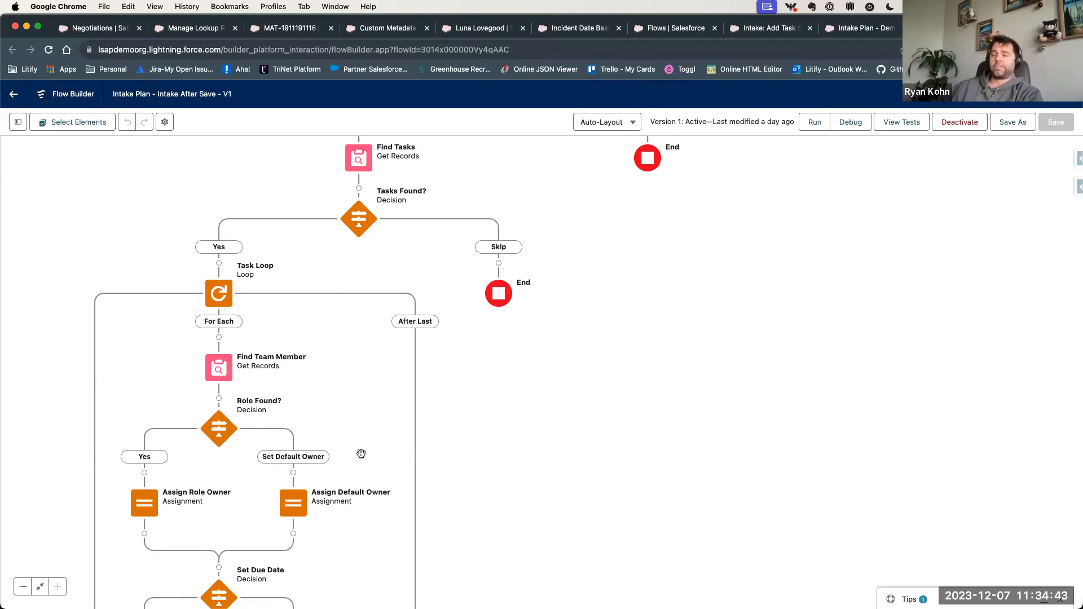
scroll(593, 321, up, 5)
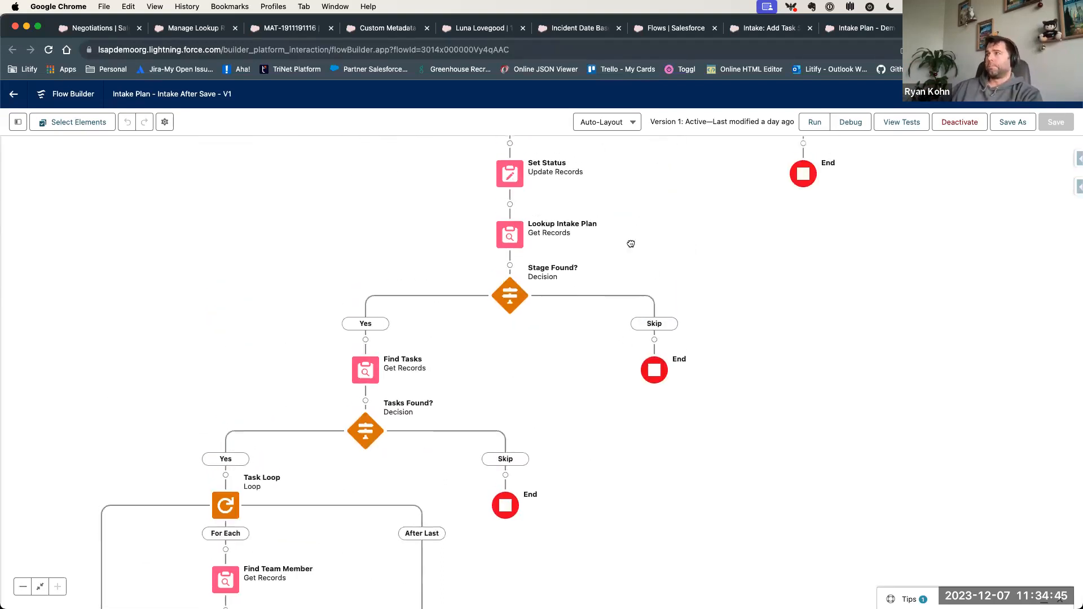
- Display the Intake: Add Task Set flow and review its path from the intake plan lookup through the Task Loop to Create Tasks
click(771, 29)
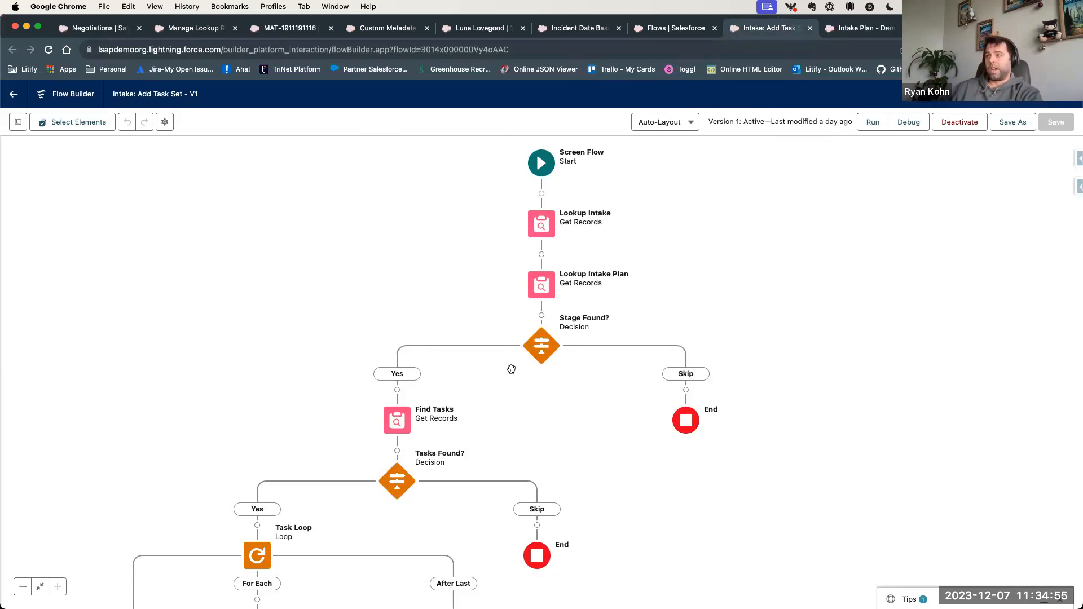
scroll(582, 408, down, 3)
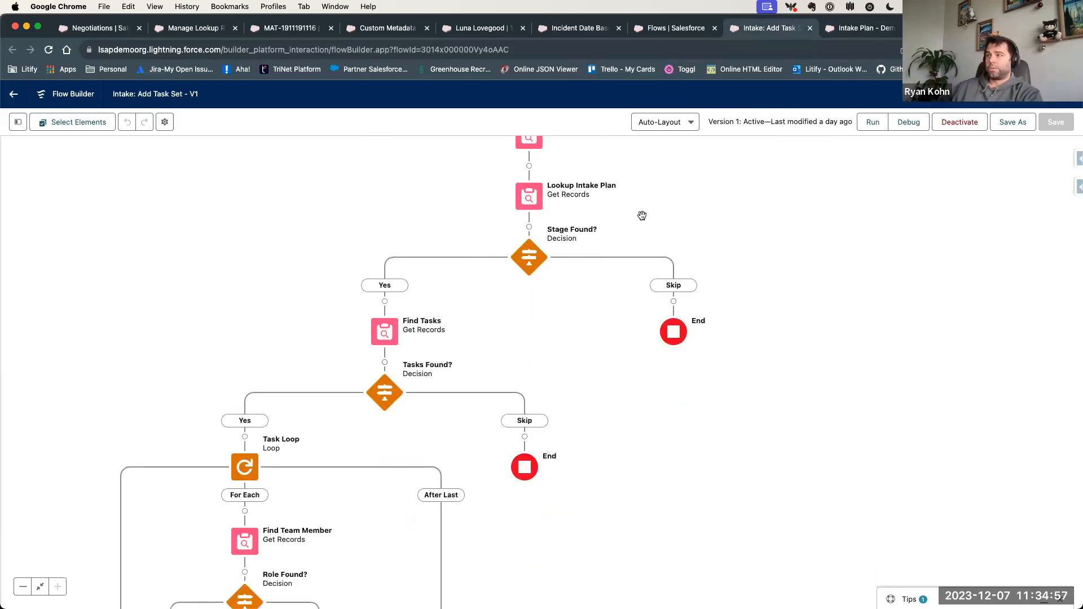
drag(461, 499, 469, 217)
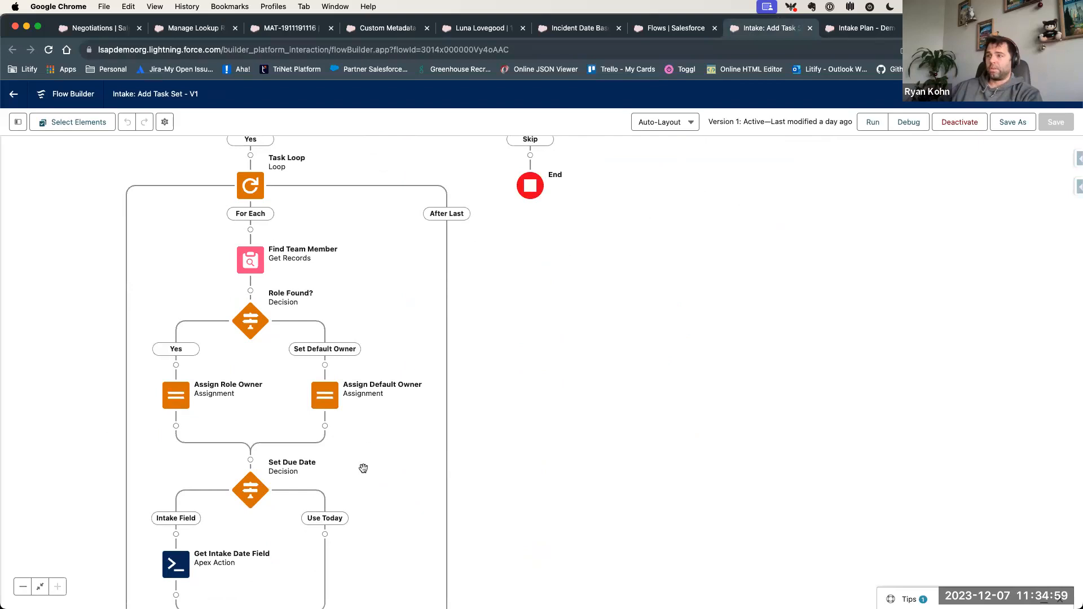
drag(550, 297, 527, 378)
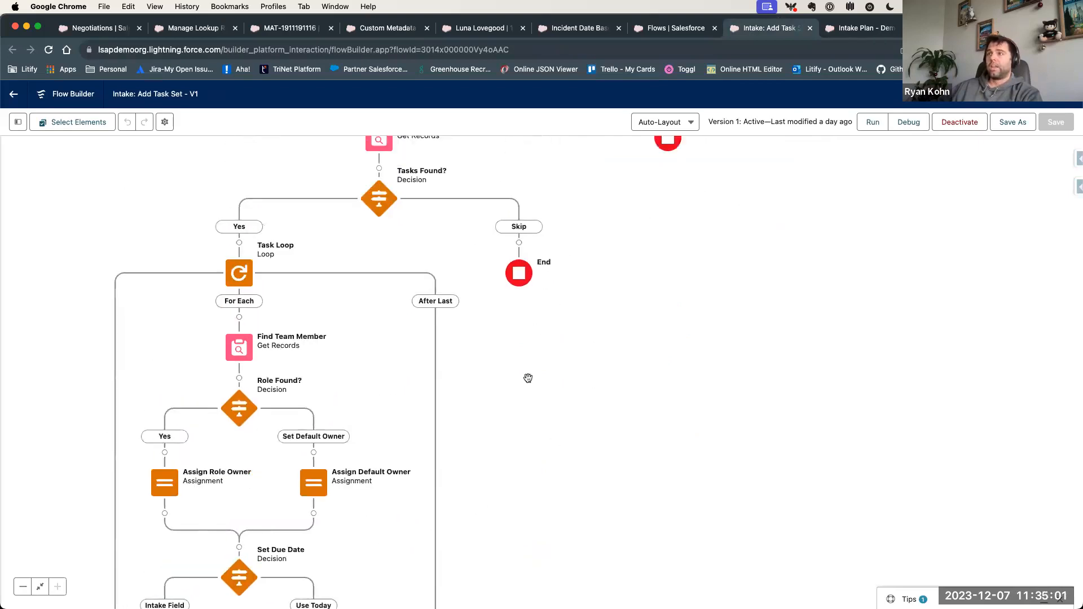
scroll(377, 400, down, 5)
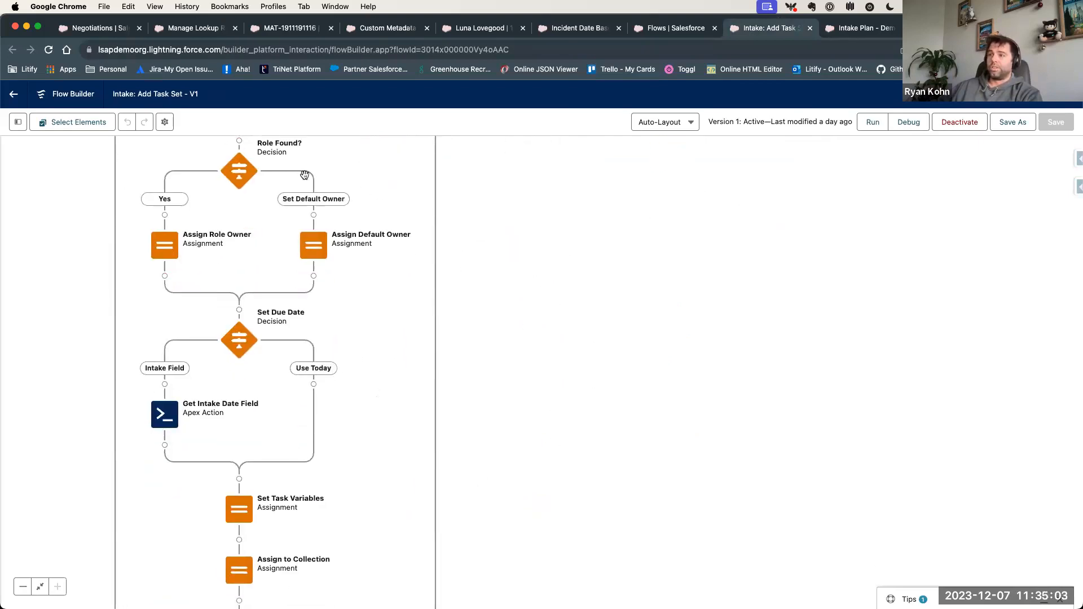
scroll(373, 450, down, 4)
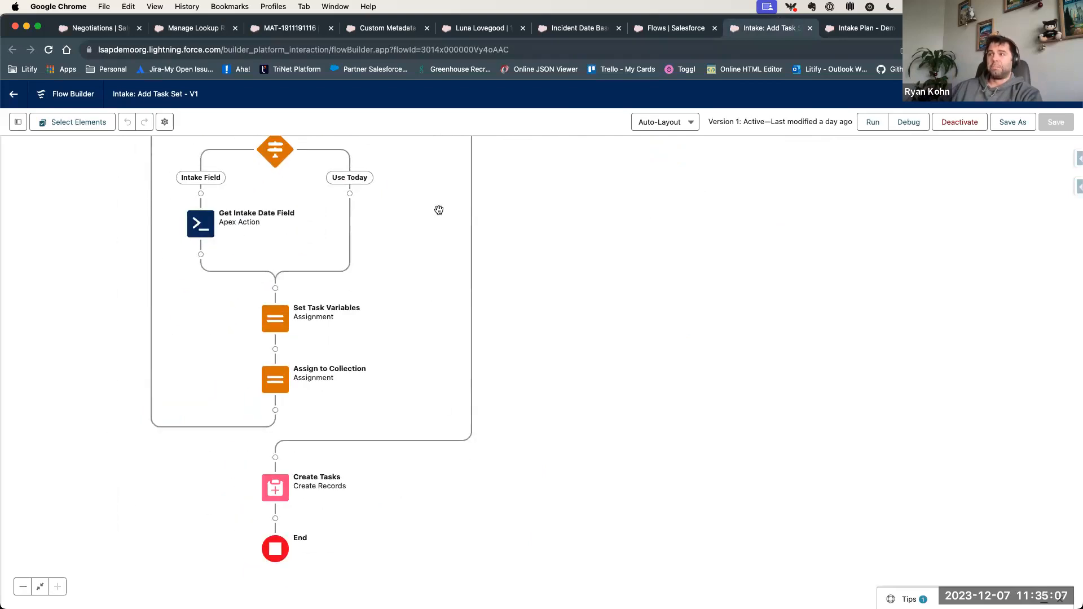
drag(438, 211, 423, 445)
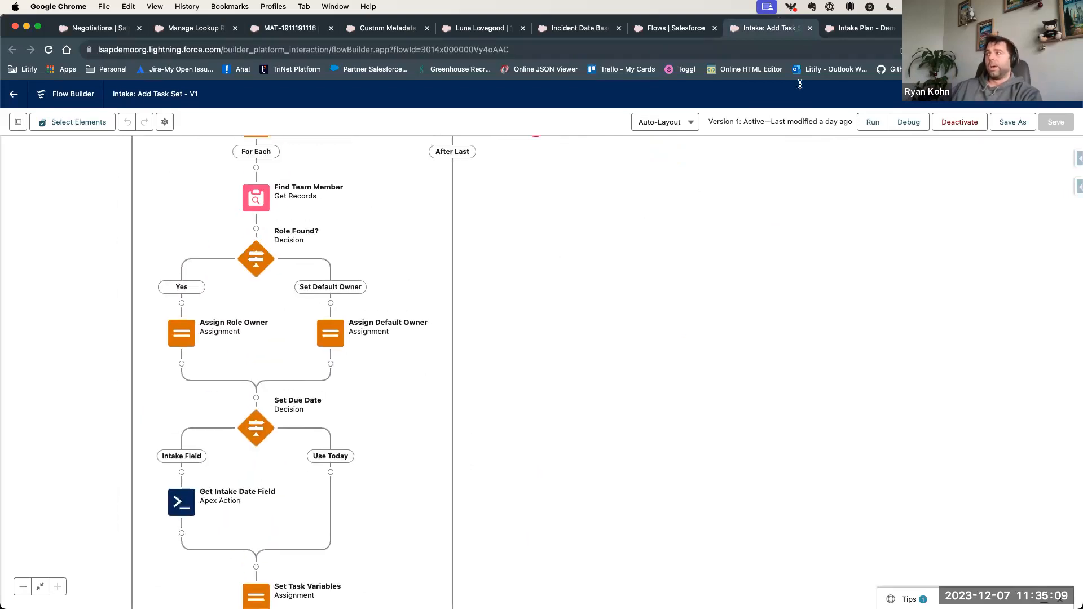
- Return to the Intake Plan - Intake After Save flow and look over the Stage Updated decision and the Team Loop above it
click(861, 30)
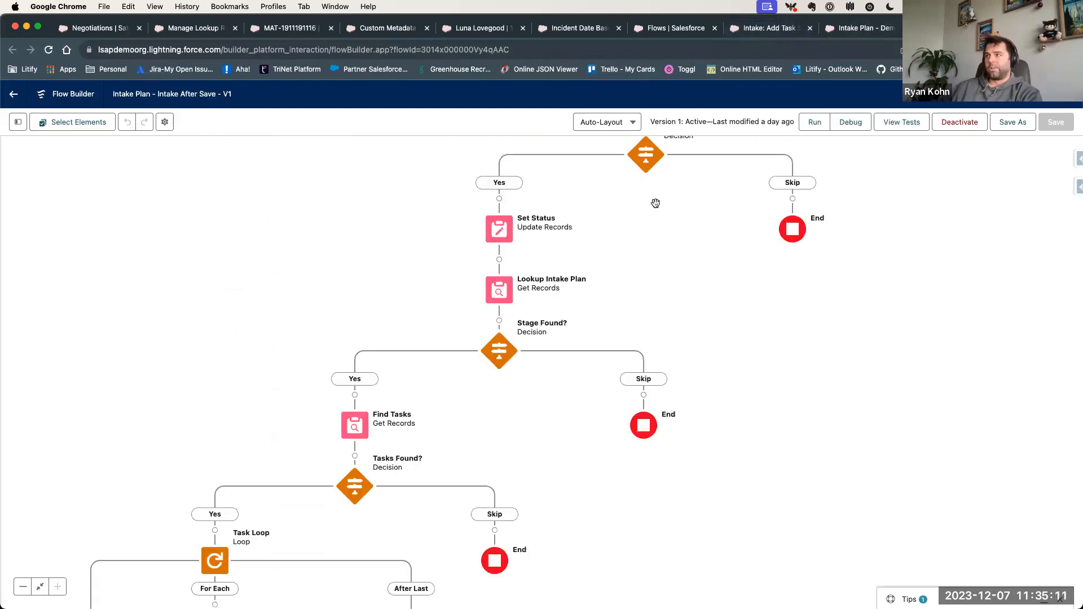
scroll(655, 216, up, 3)
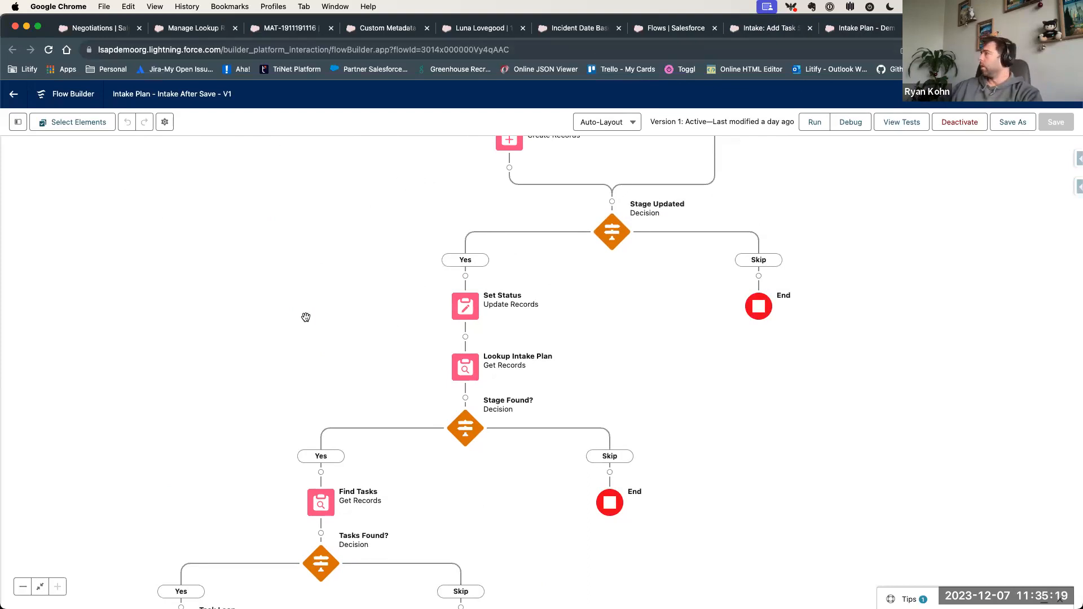
drag(655, 381, 618, 528)
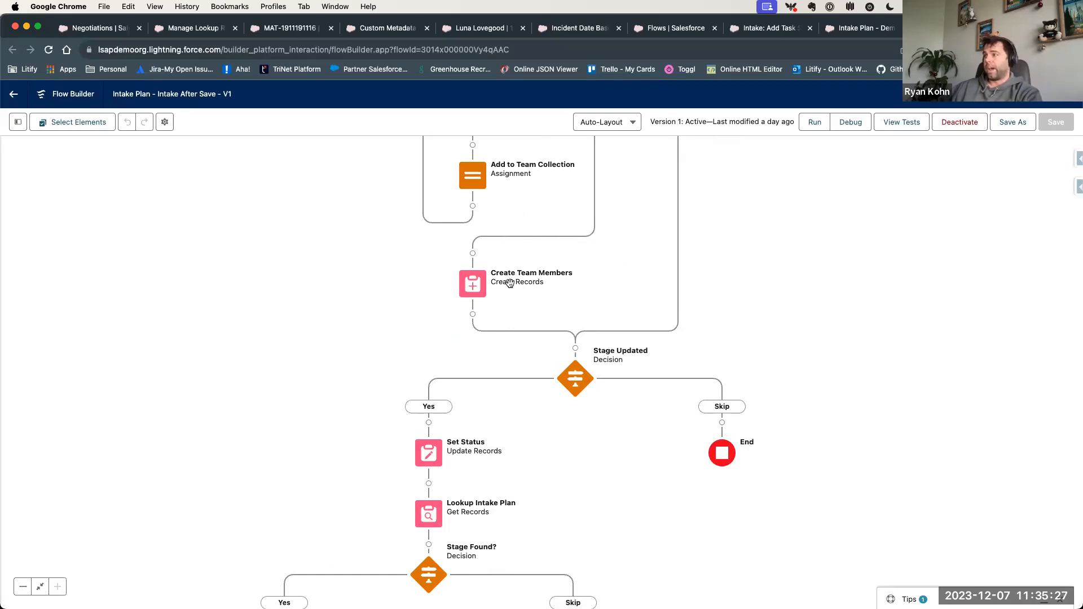
drag(633, 251, 597, 419)
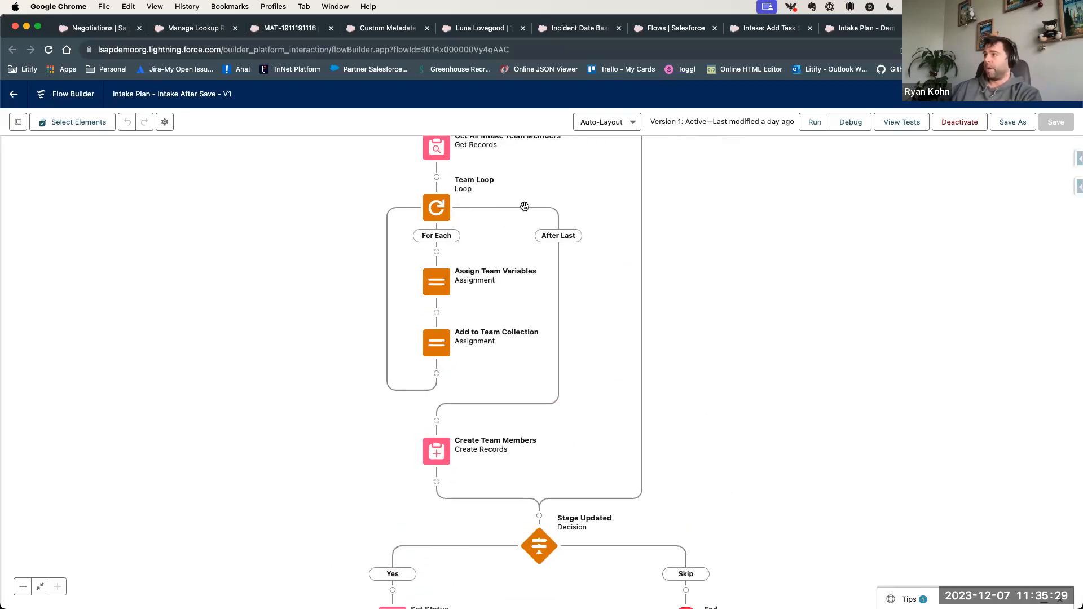